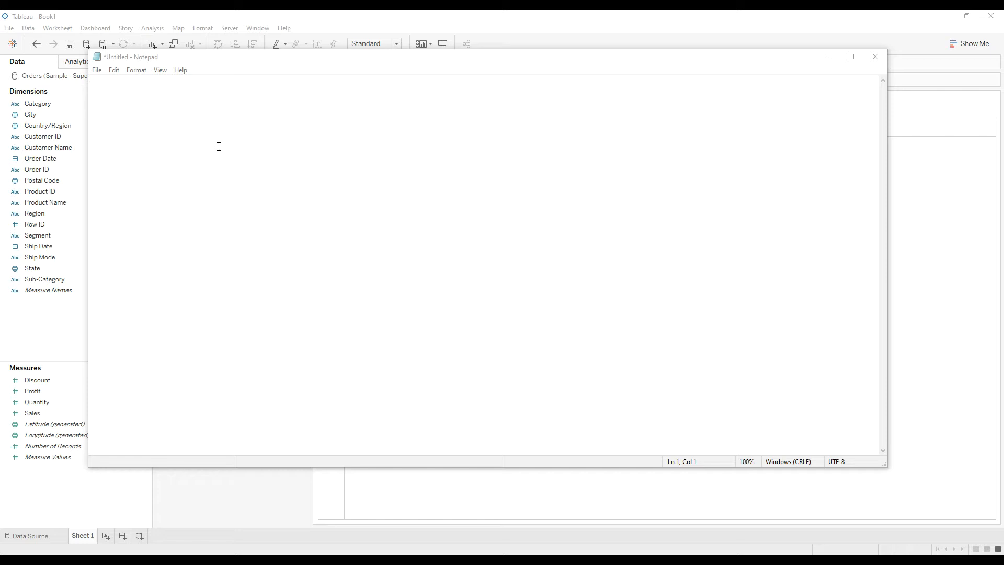
# Step: Write the heading "YOY - Year over Year" on the first line of the blank note
pyautogui.write('Y')
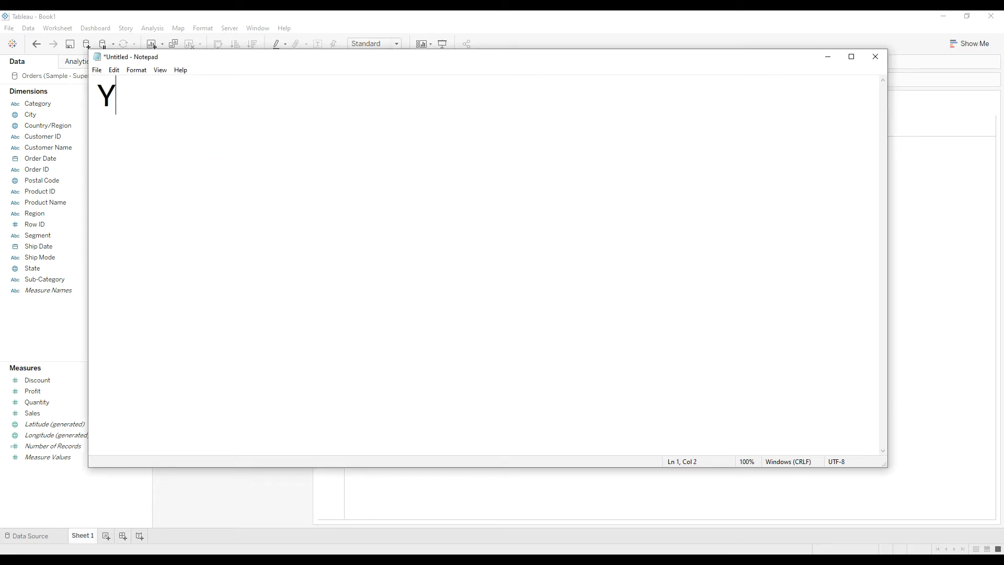
pyautogui.write('OY - Yeav')
pyautogui.press('BackSpace')
pyautogui.press('BackSpace')
pyautogui.write('r over Year')
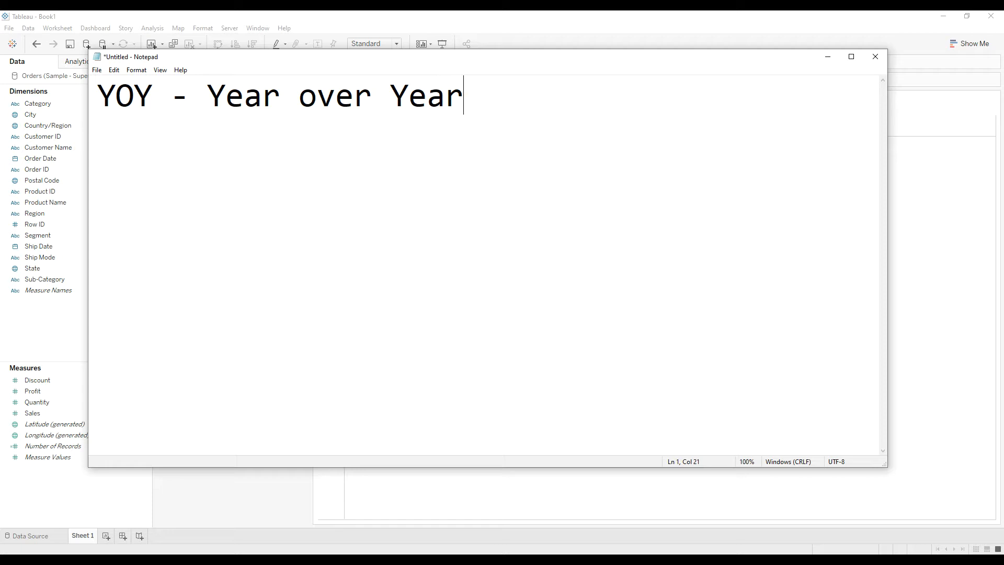
# Step: Below the heading, write "%YOY Growth =" and, on the following line, the formula "((CY value - PY Value)/PY Value)*100"
pyautogui.press('Return')
pyautogui.write('%YOY G')
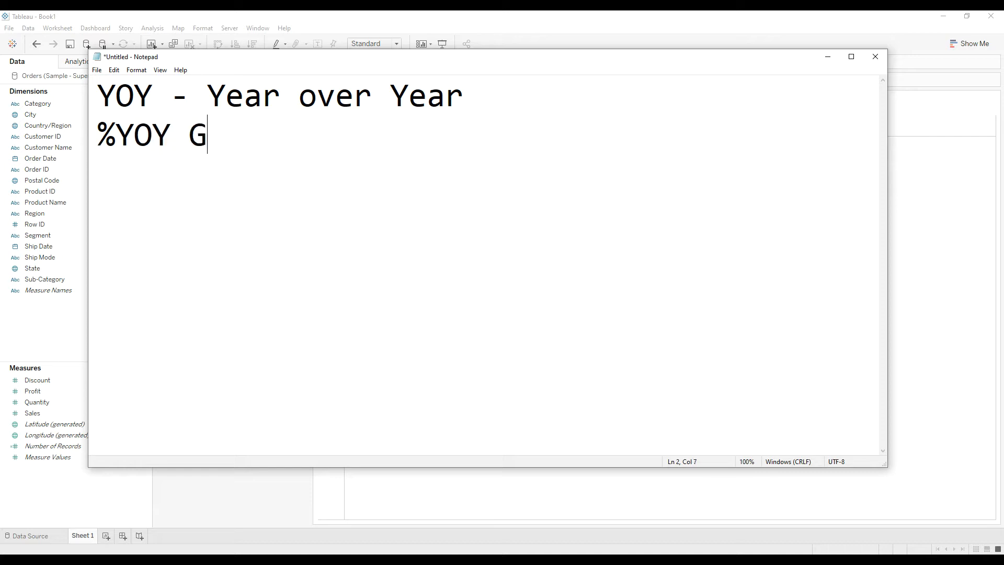
pyautogui.write('rowth =')
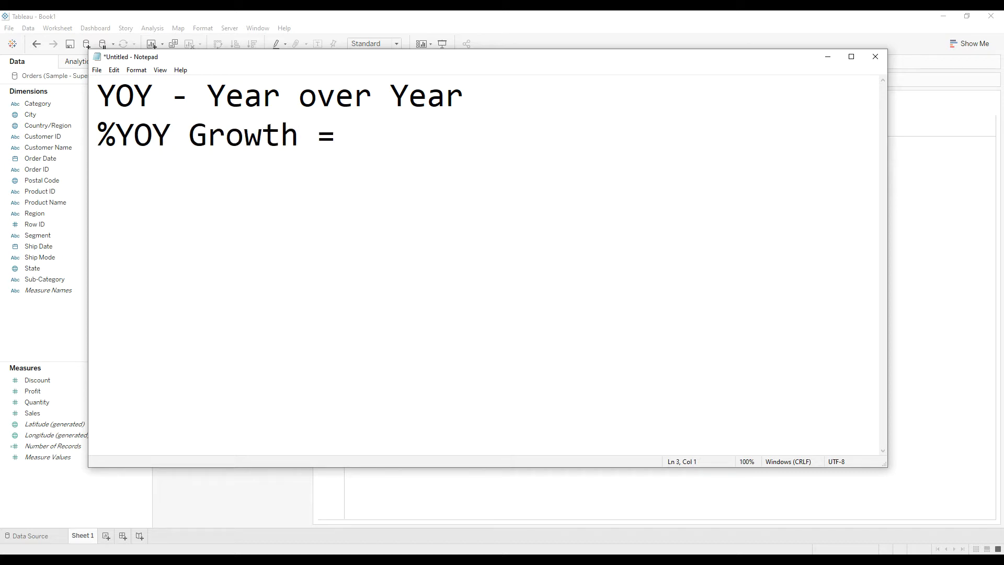
pyautogui.write('((CY ')
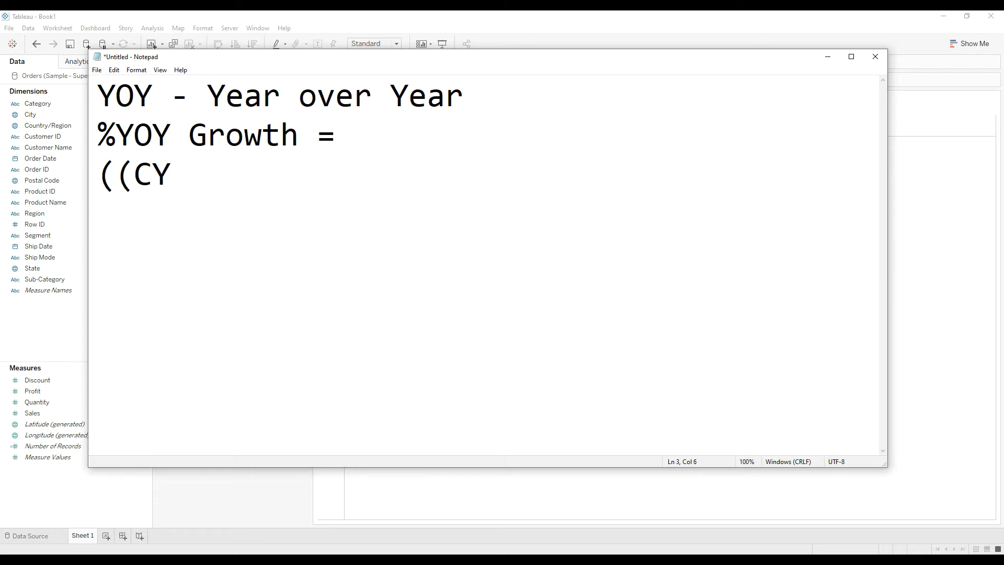
pyautogui.write('value')
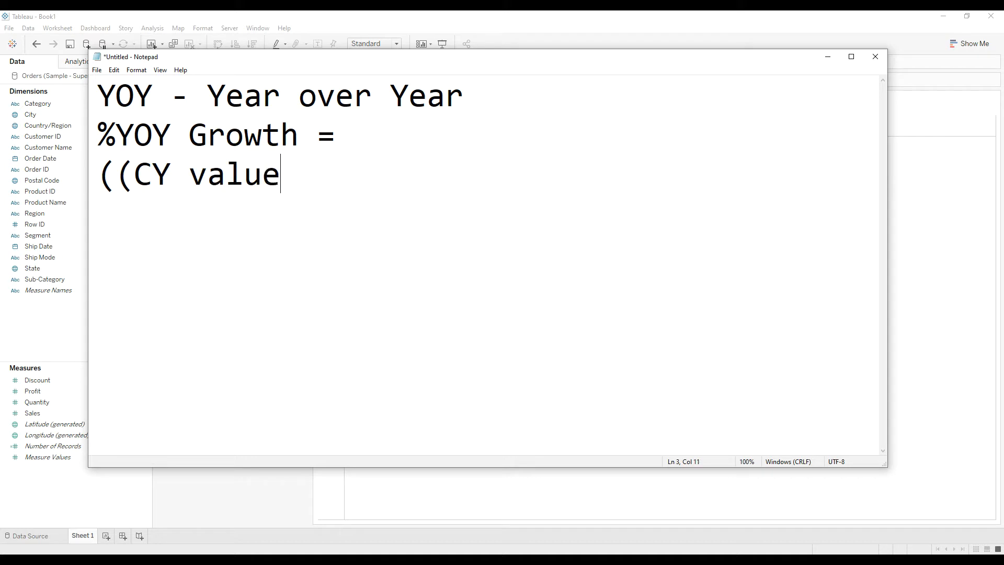
pyautogui.write(' - PY Value')
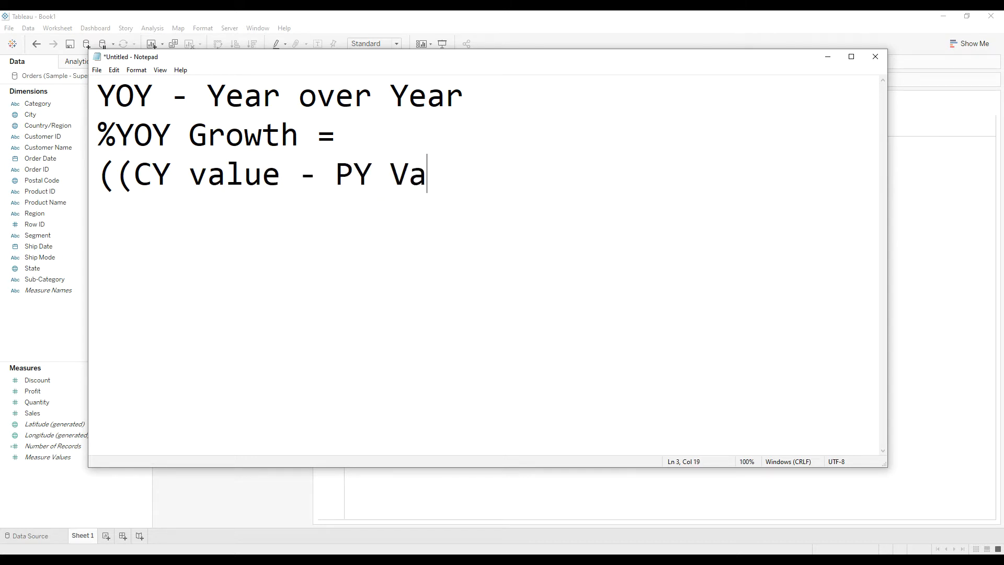
pyautogui.write(')/PY')
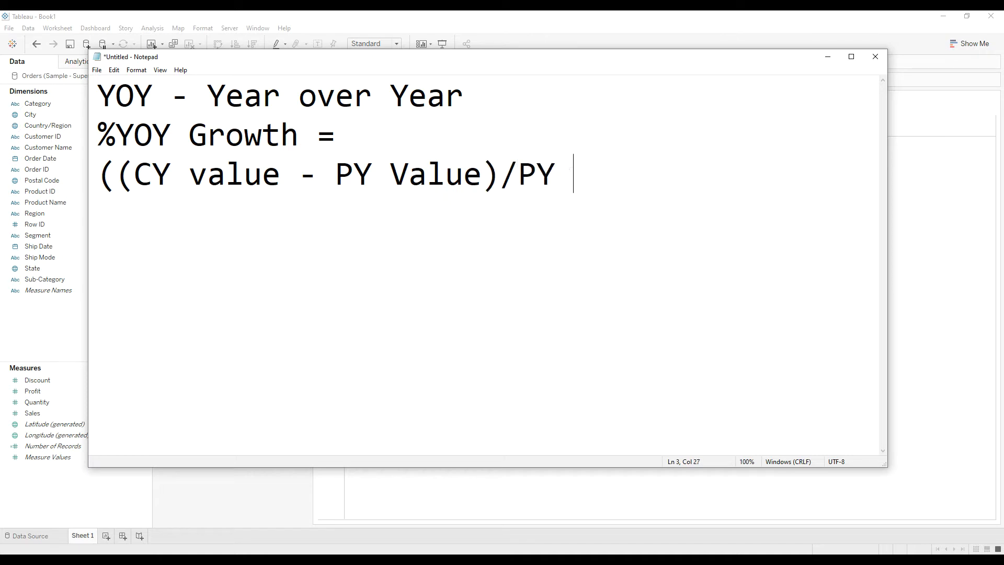
pyautogui.write(' Valye')
pyautogui.press('BackSpace')
pyautogui.press('BackSpace')
pyautogui.write('ue)')
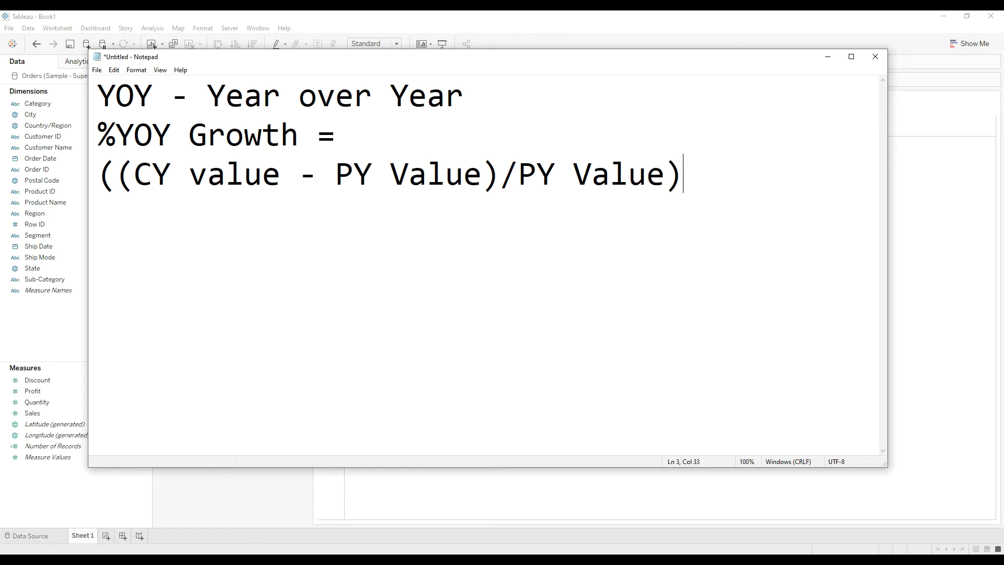
pyautogui.write('*100')
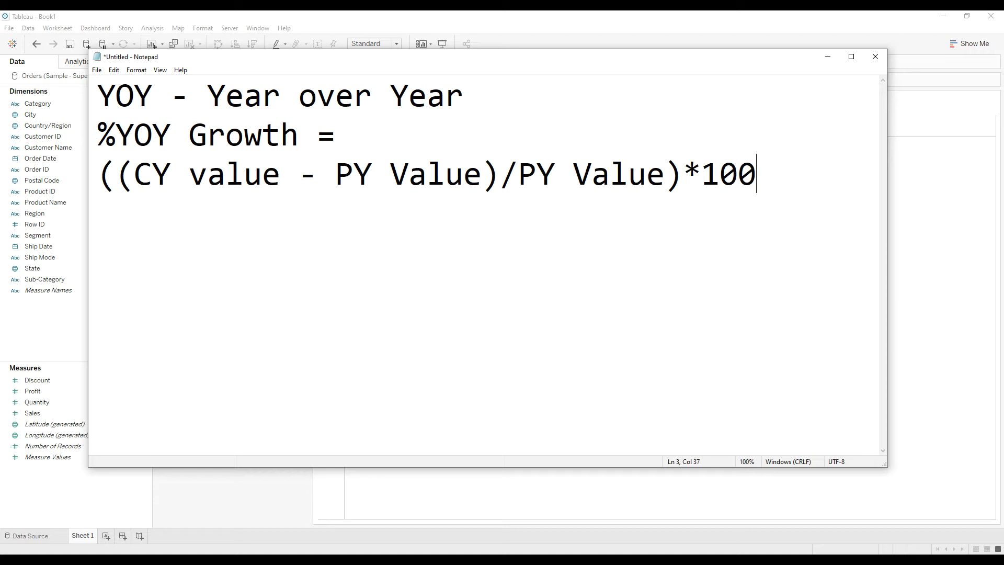
pyautogui.write(')')
# Step: Switch to Tableau and build a text table of Sales with the years of Order Date as rows
pyautogui.click(26, 331)
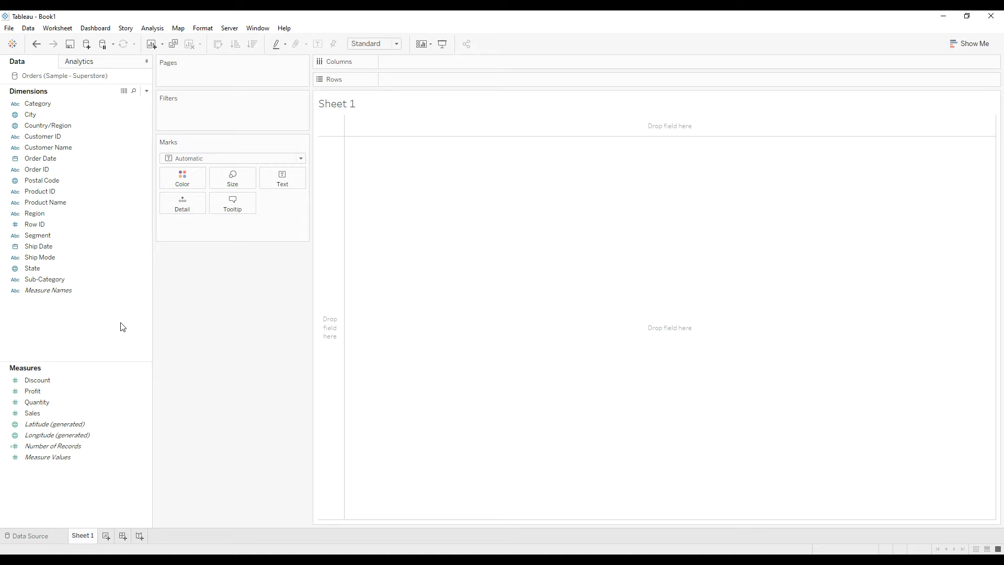
pyautogui.moveTo(35, 158); pyautogui.dragTo(387, 79)
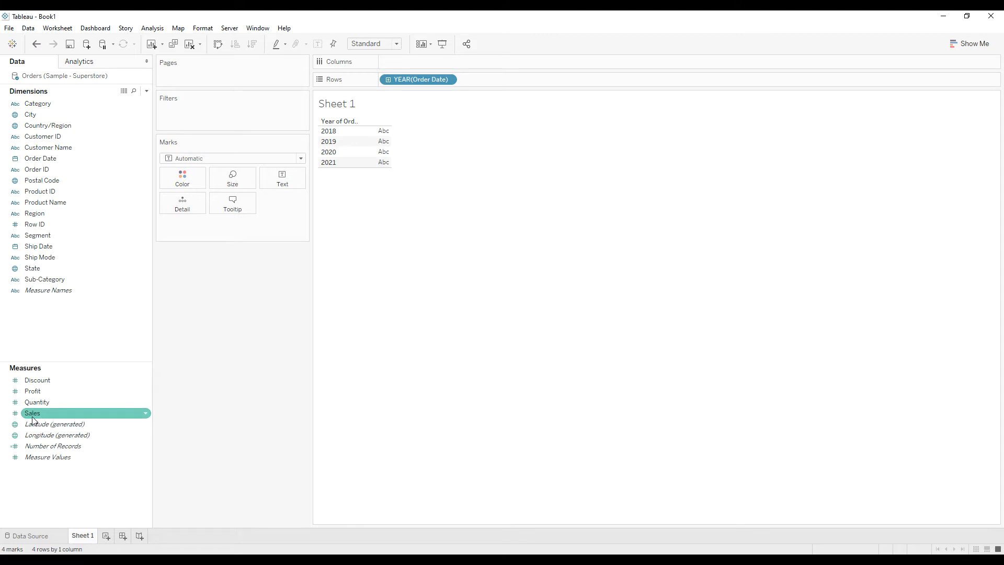
pyautogui.moveTo(33, 420); pyautogui.dragTo(281, 183)
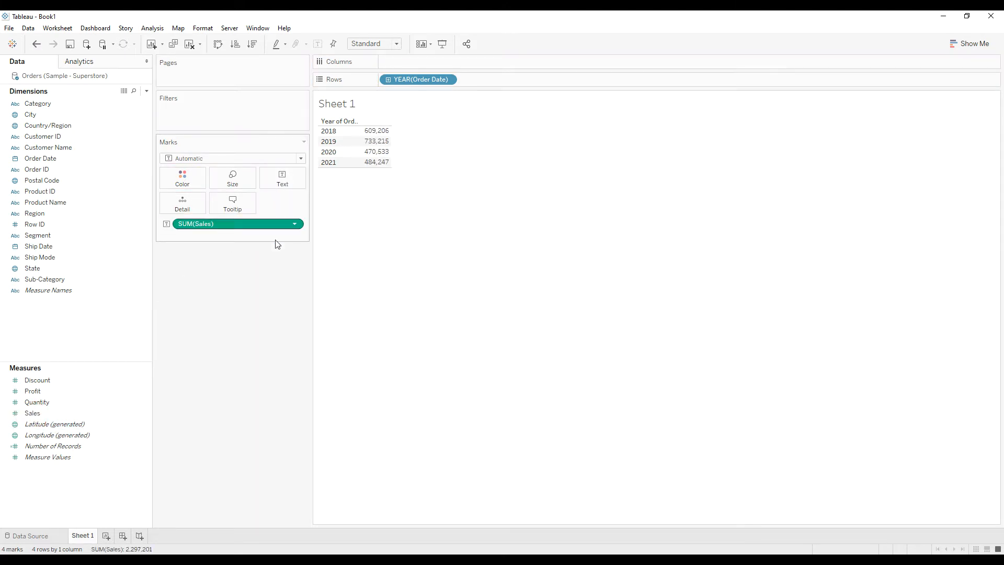
# Step: Apply the Year Over Year Growth quick table calculation to the Sales measure in the text table
pyautogui.click(295, 226)
pyautogui.moveTo(250, 391)
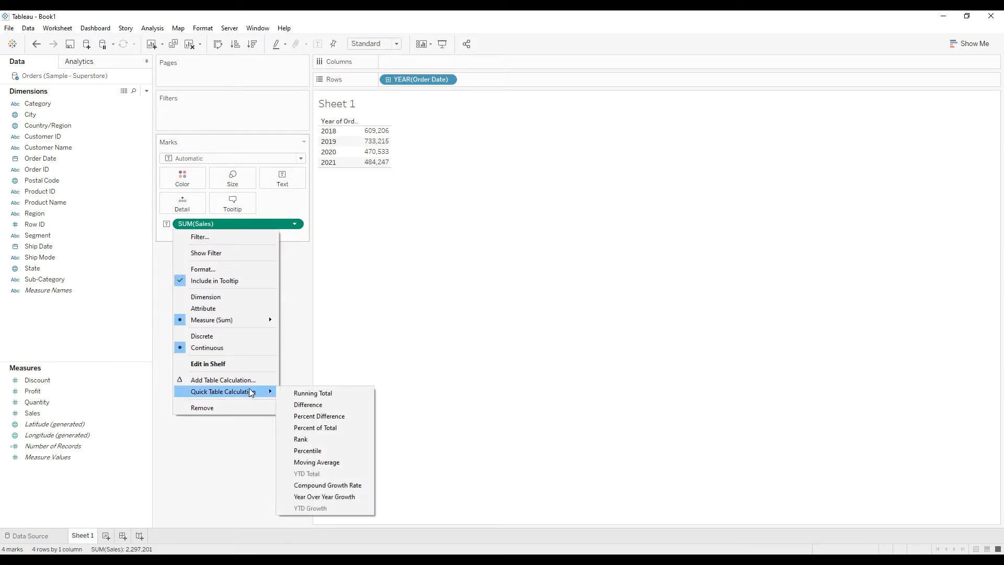
pyautogui.click(321, 497)
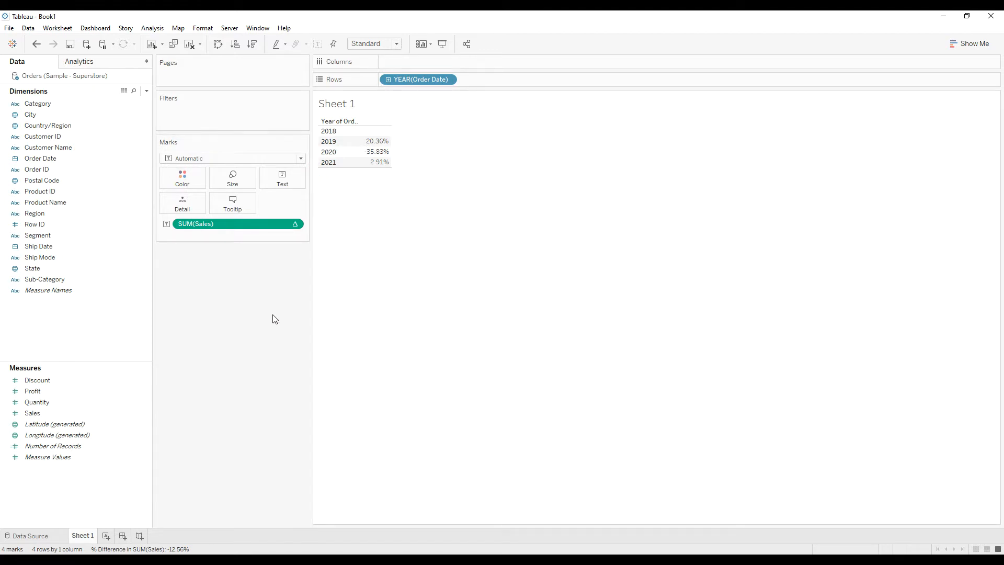
# Step: Copy the full growth formula from the Sales table calculation and paste it into a new calculated field
pyautogui.doubleClick(232, 224)
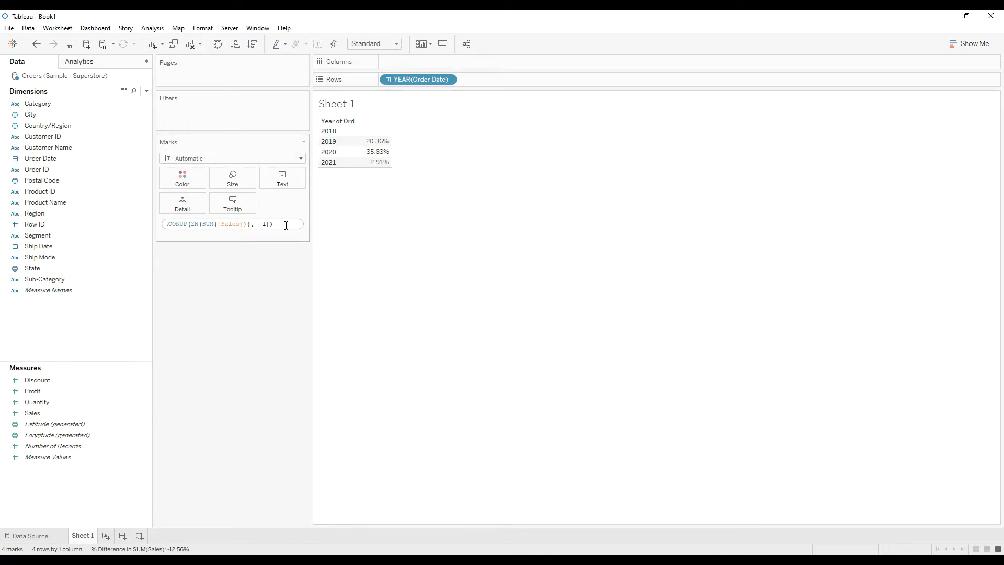
pyautogui.moveTo(286, 226); pyautogui.dragTo(114, 224)
pyautogui.hotkey('ctrl', 'c')
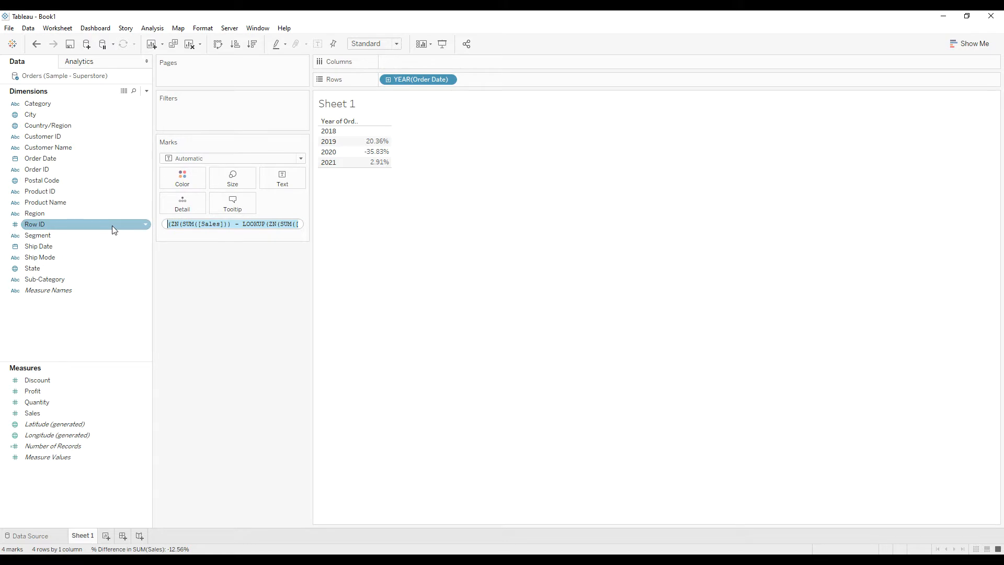
pyautogui.rightClick(83, 334)
pyautogui.click(89, 330)
pyautogui.click(245, 336)
pyautogui.hotkey('ctrl', 'v')
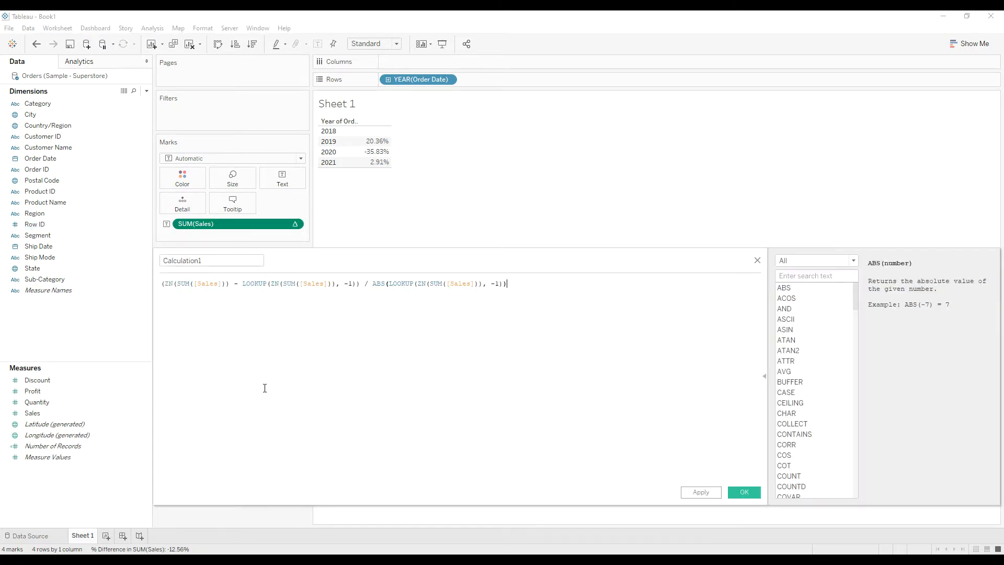
# Step: Examine the growth formula's current-year sales term, its LOOKUP function with the -1 offset, and the ABS denominator against the yearly table
pyautogui.moveTo(365, 262); pyautogui.dragTo(371, 244)
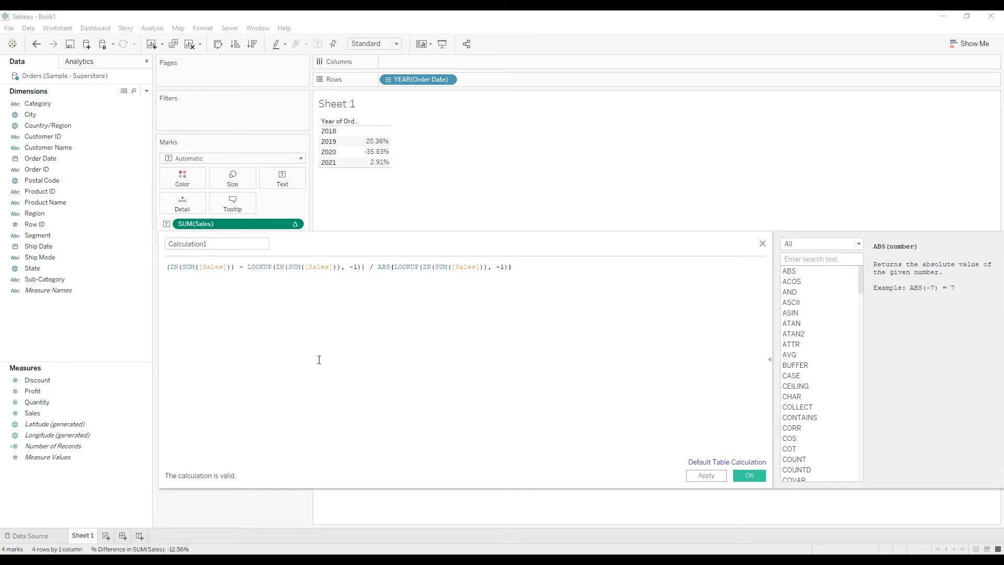
pyautogui.doubleClick(249, 268)
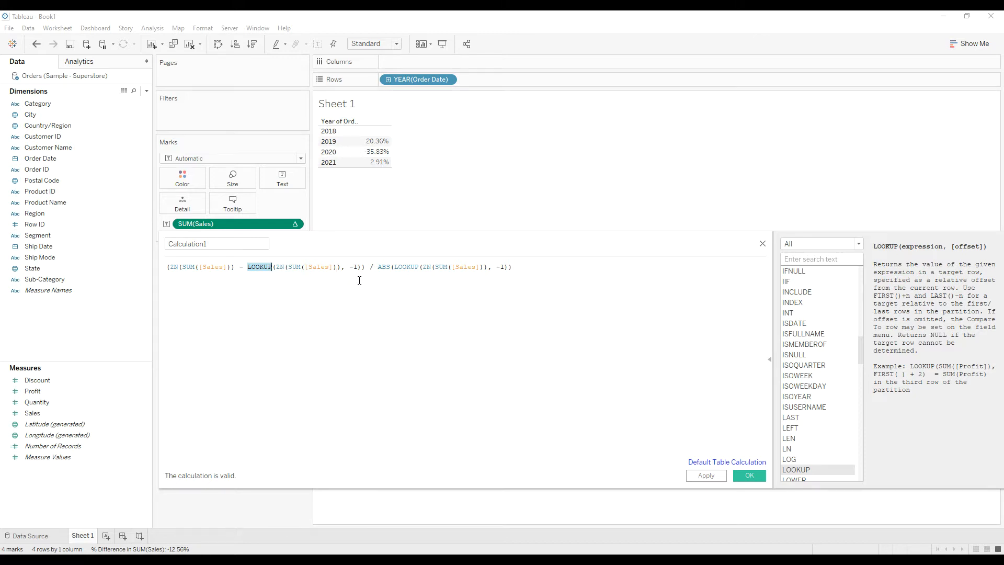
pyautogui.moveTo(359, 267); pyautogui.dragTo(350, 268)
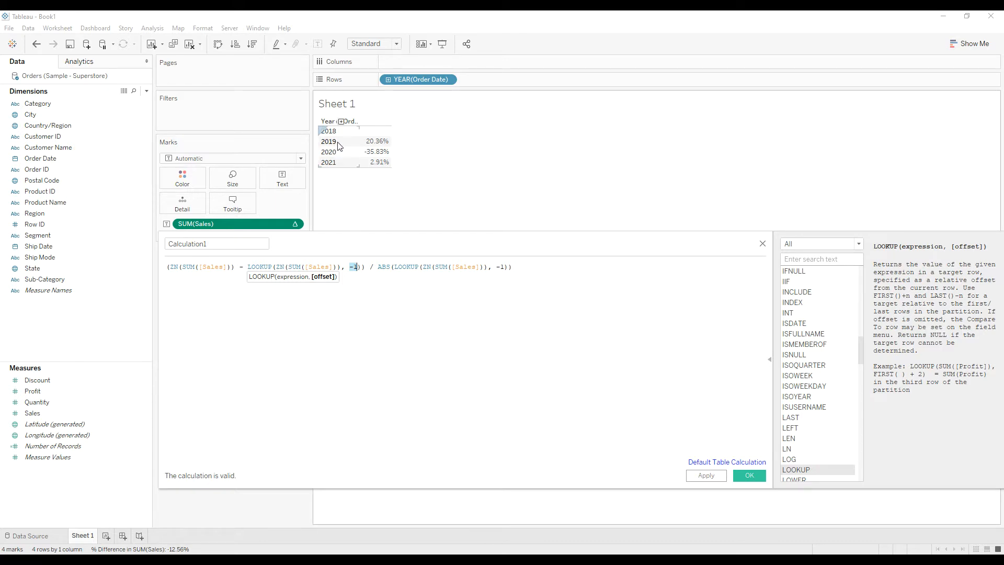
pyautogui.click(206, 286)
pyautogui.moveTo(233, 267); pyautogui.dragTo(167, 268)
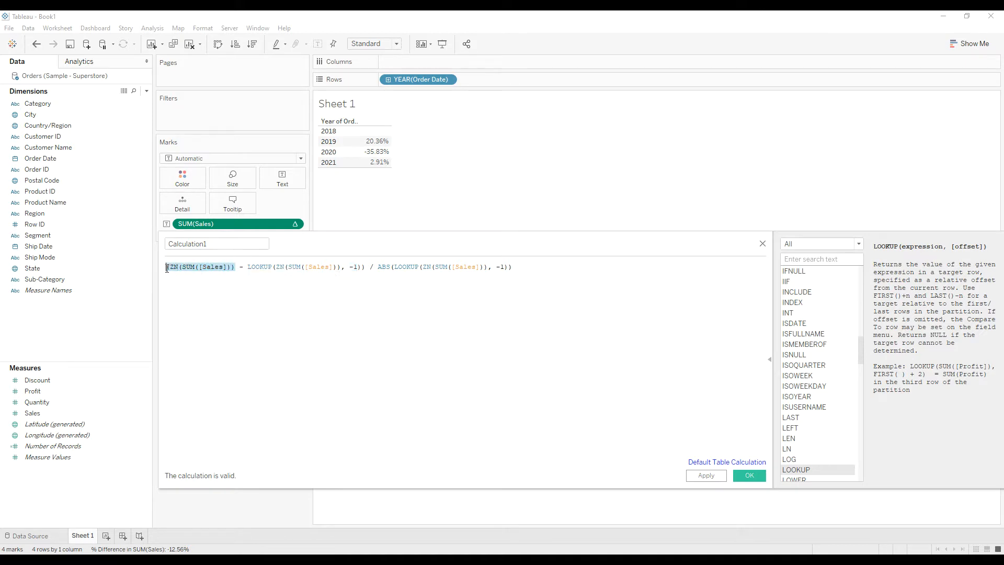
pyautogui.click(202, 267)
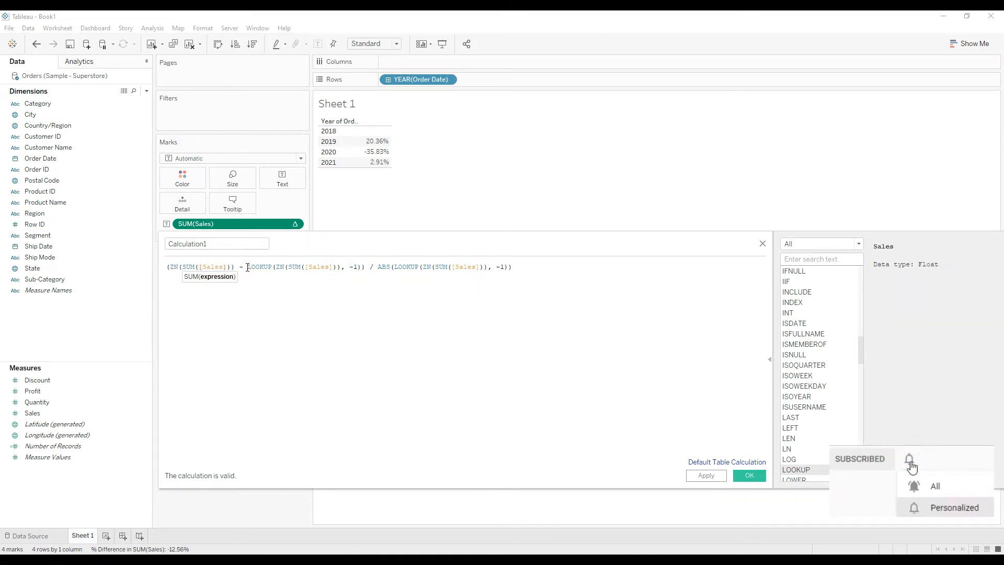
pyautogui.moveTo(248, 267); pyautogui.dragTo(322, 267)
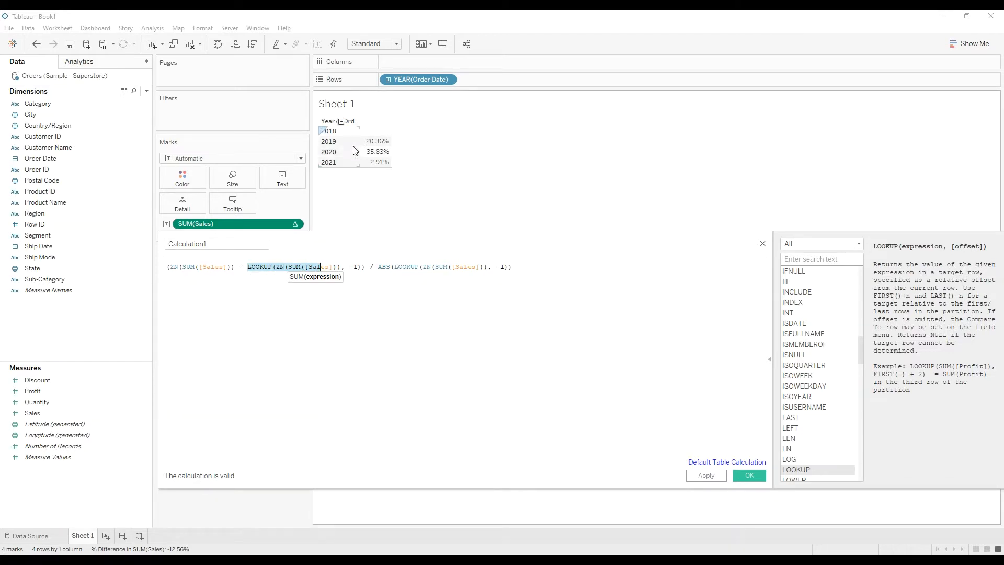
pyautogui.moveTo(251, 266); pyautogui.dragTo(362, 267)
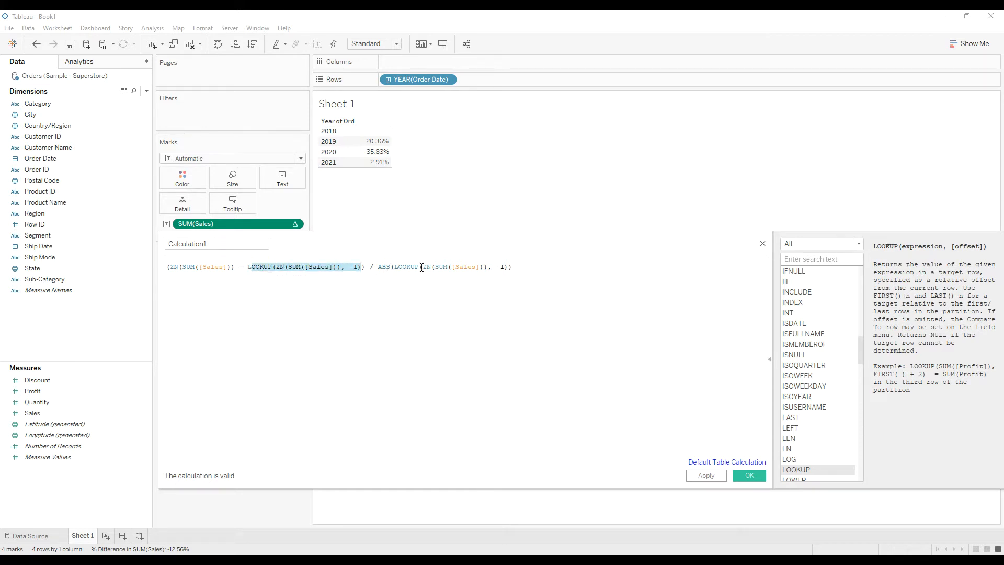
pyautogui.moveTo(515, 266); pyautogui.dragTo(388, 269)
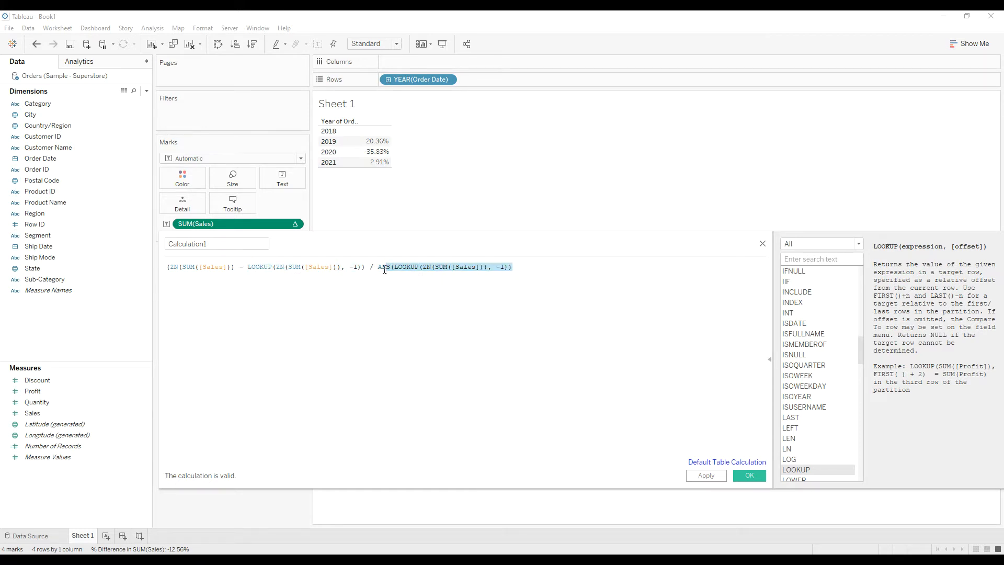
pyautogui.click(395, 293)
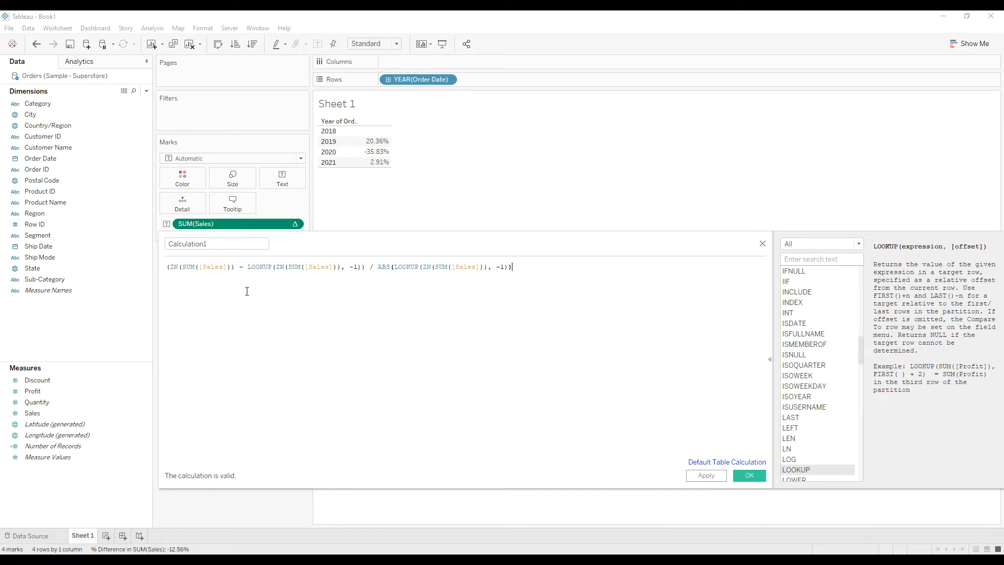
pyautogui.click(195, 269)
pyautogui.moveTo(252, 267); pyautogui.dragTo(512, 267)
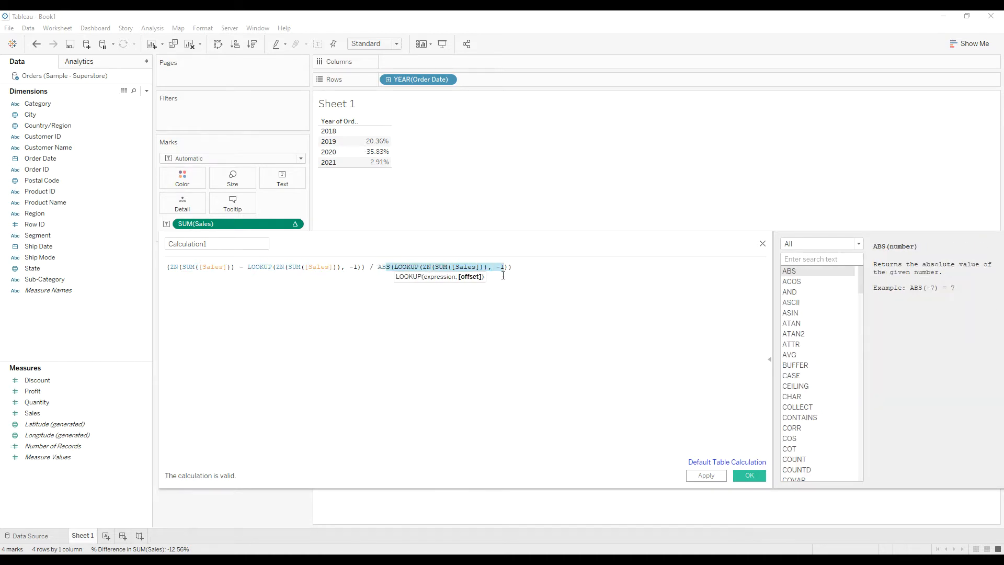
pyautogui.click(462, 339)
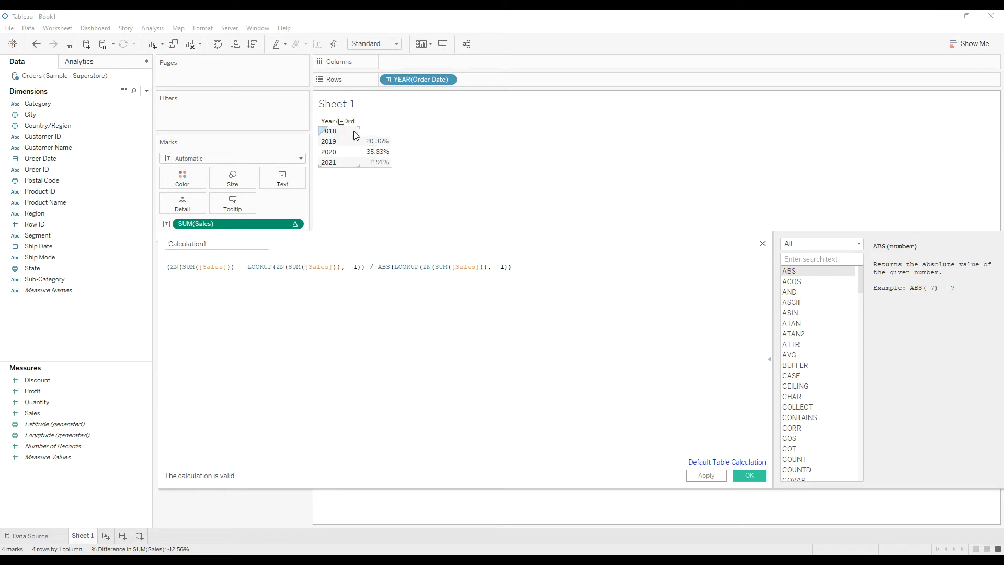
pyautogui.moveTo(384, 137)
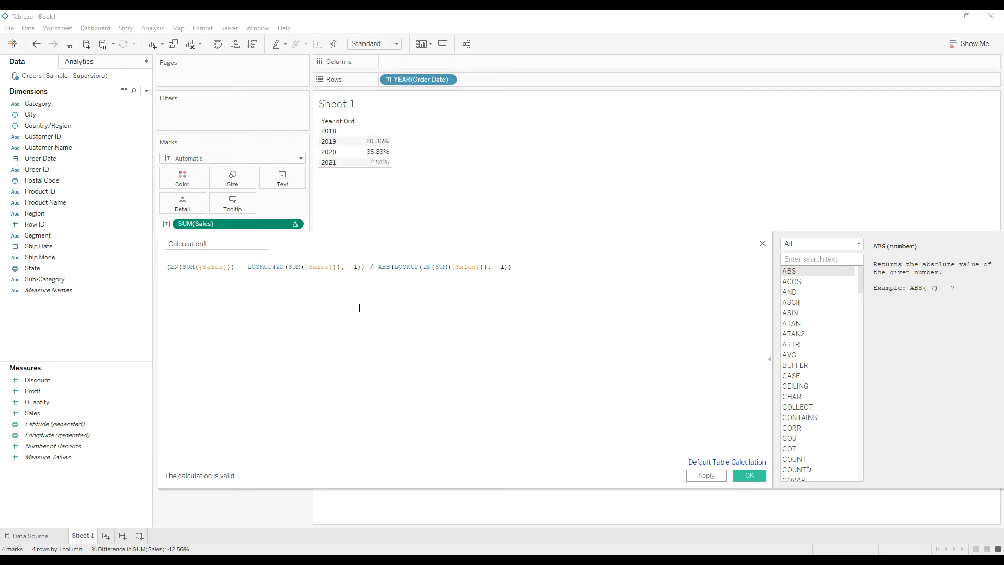
# Step: Save the new calculated field containing the year-over-year growth formula
pyautogui.moveTo(354, 251); pyautogui.dragTo(349, 218)
pyautogui.moveTo(365, 138)
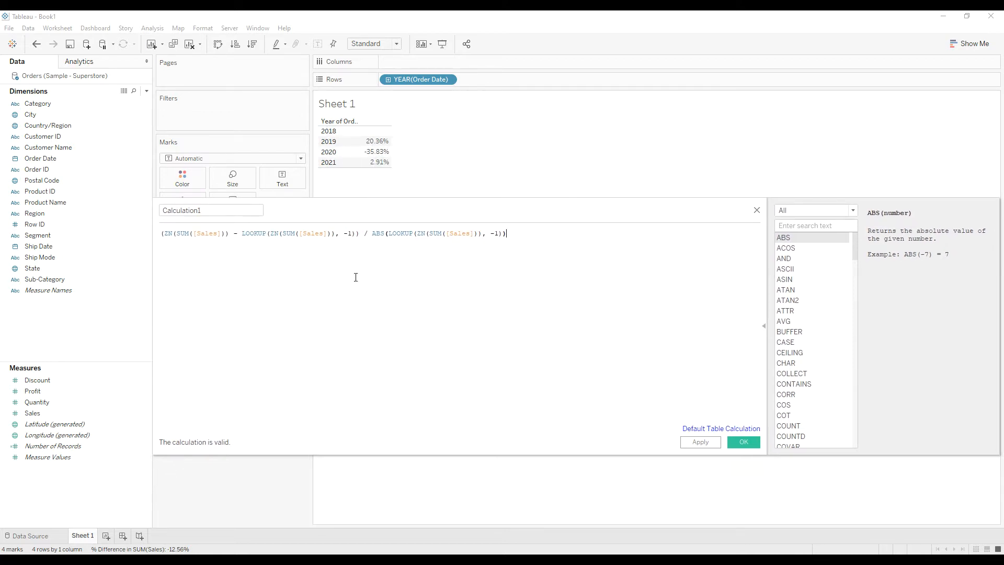
pyautogui.click(743, 443)
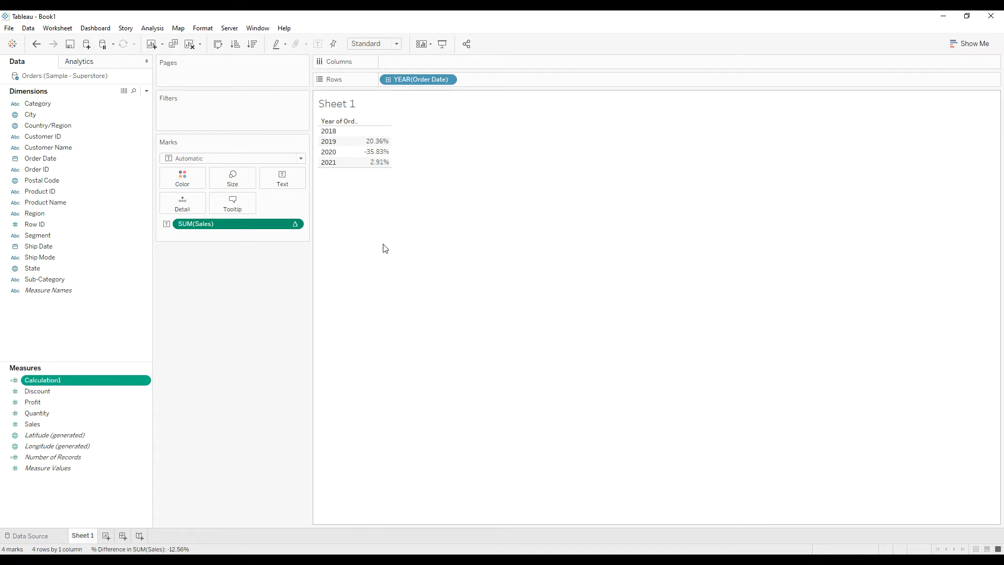
# Step: Hide the 2018 row, which has no growth value, from the table
pyautogui.rightClick(335, 135)
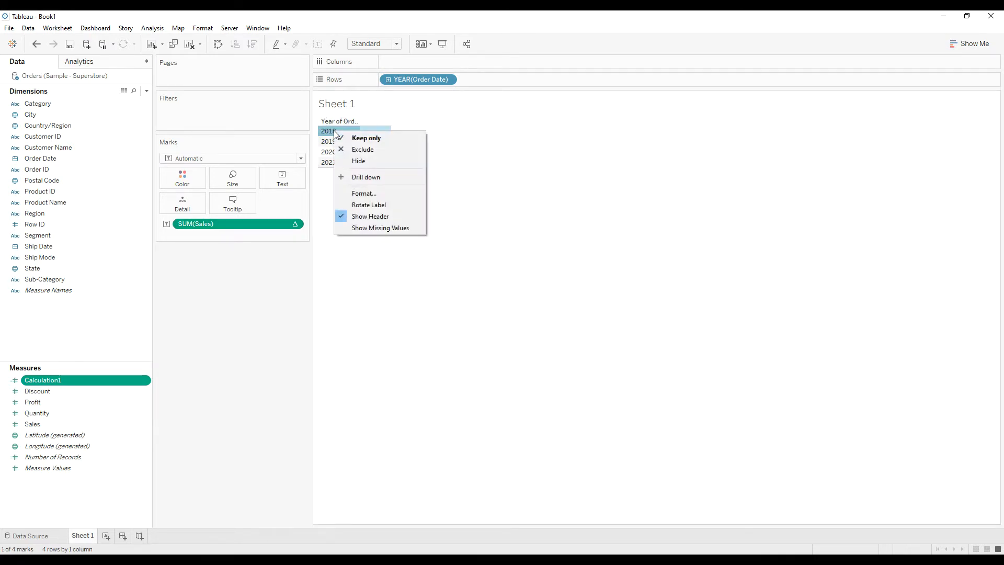
pyautogui.click(357, 159)
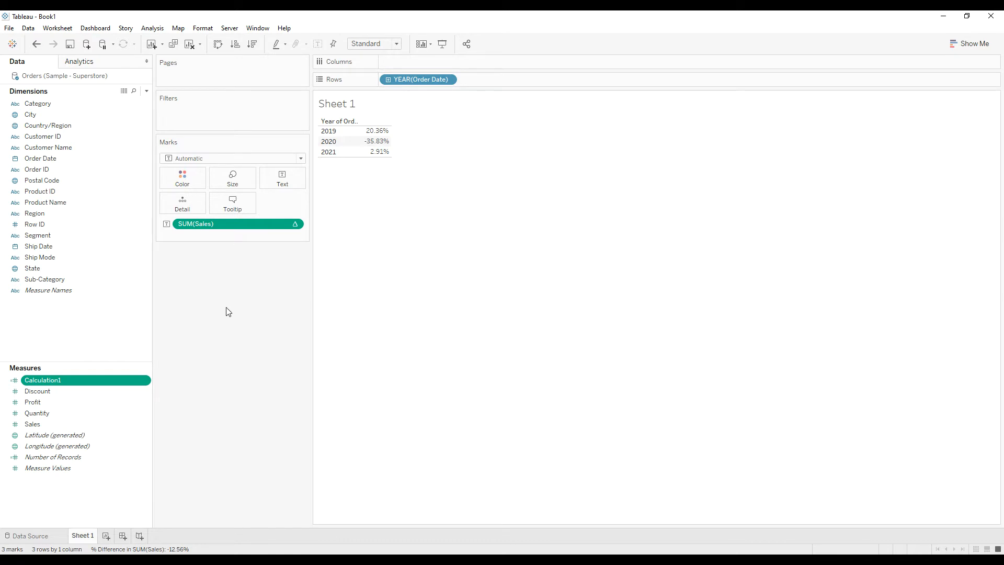
# Step: Filter the sheet by Order Date as a relative date covering the last 2 years
pyautogui.moveTo(55, 157); pyautogui.dragTo(222, 118)
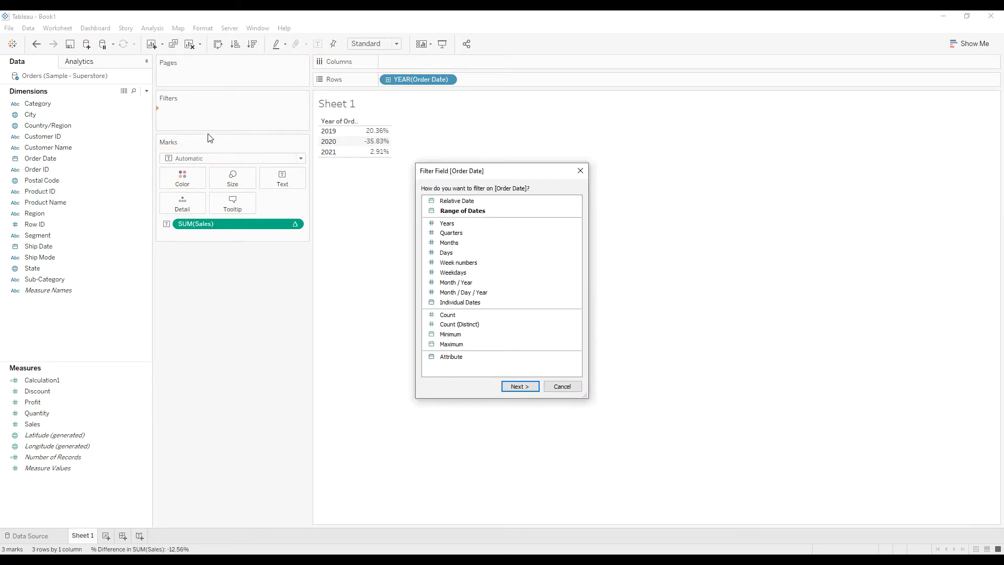
pyautogui.click(464, 201)
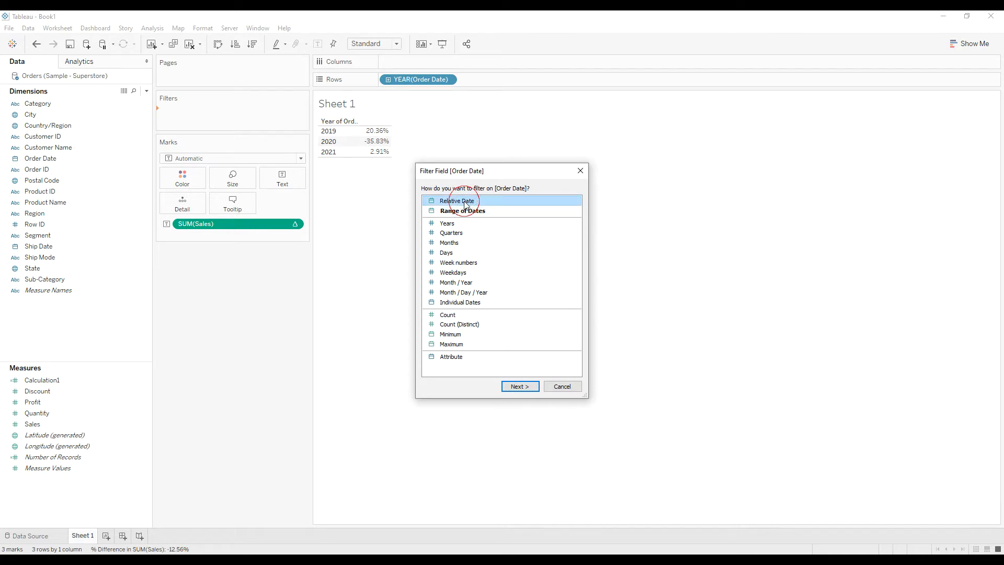
pyautogui.click(520, 386)
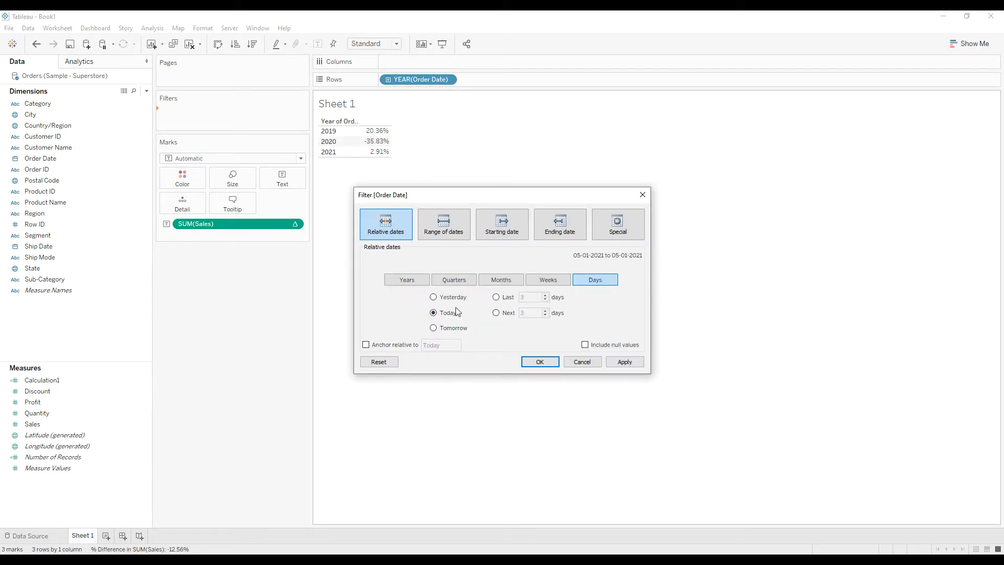
pyautogui.click(411, 282)
pyautogui.click(496, 297)
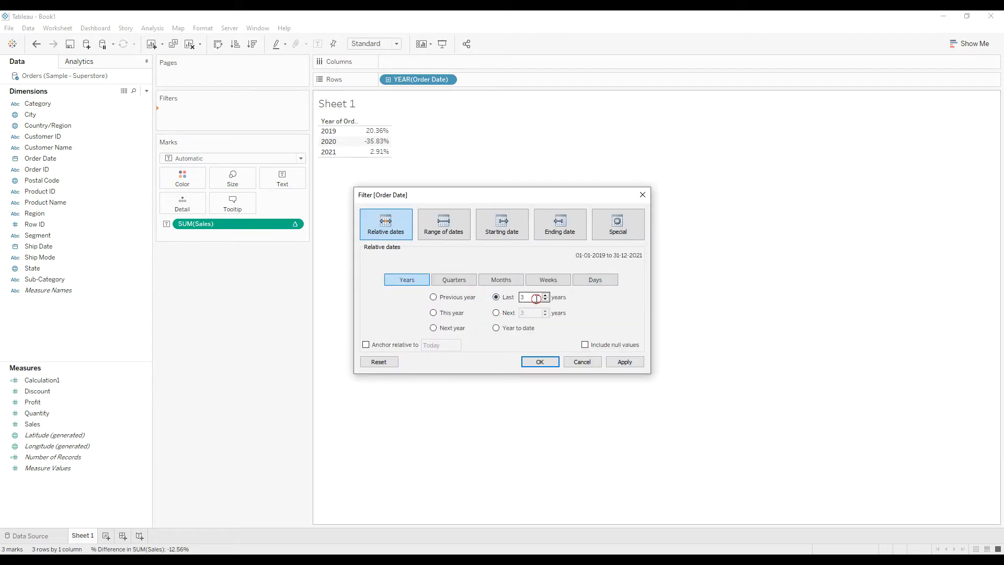
pyautogui.write('2')
pyautogui.click(534, 360)
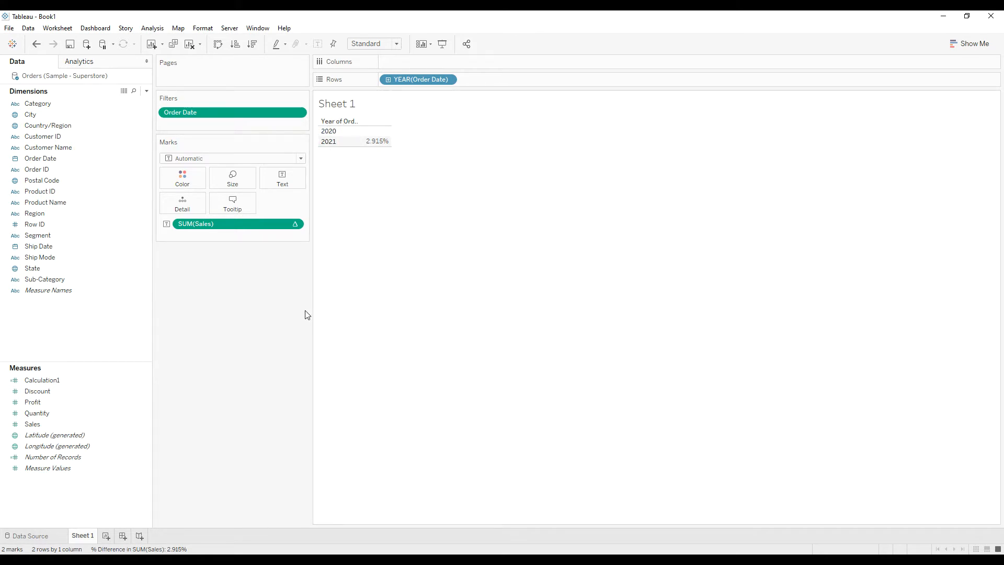
# Step: Hide the 2020 row and turn off the header of the year field on Rows
pyautogui.rightClick(331, 133)
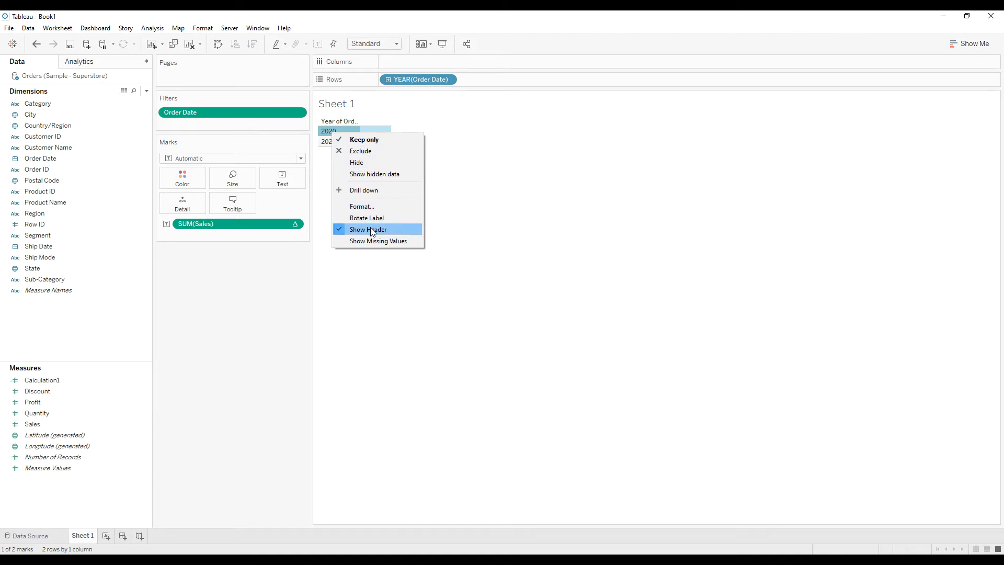
pyautogui.click(369, 162)
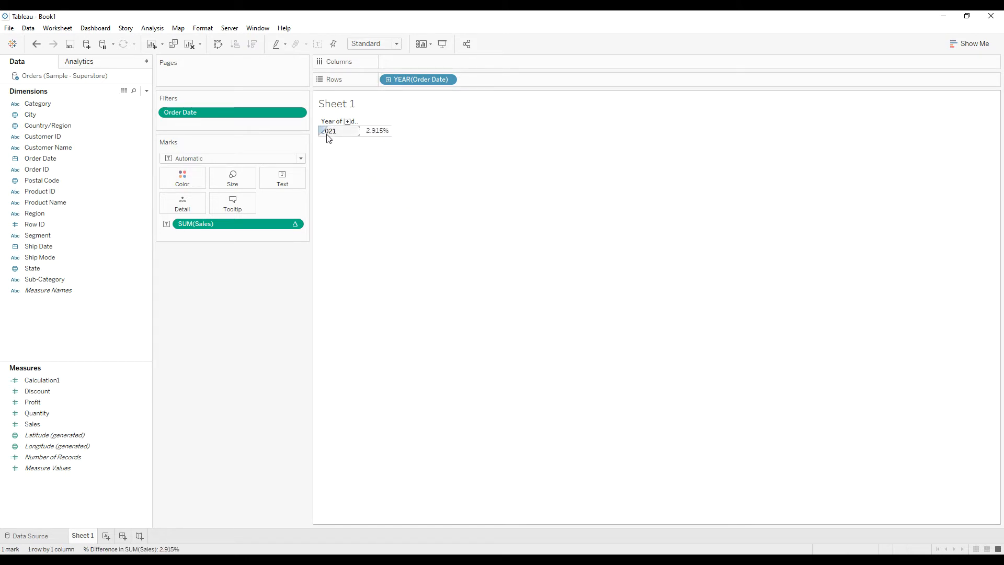
pyautogui.rightClick(415, 81)
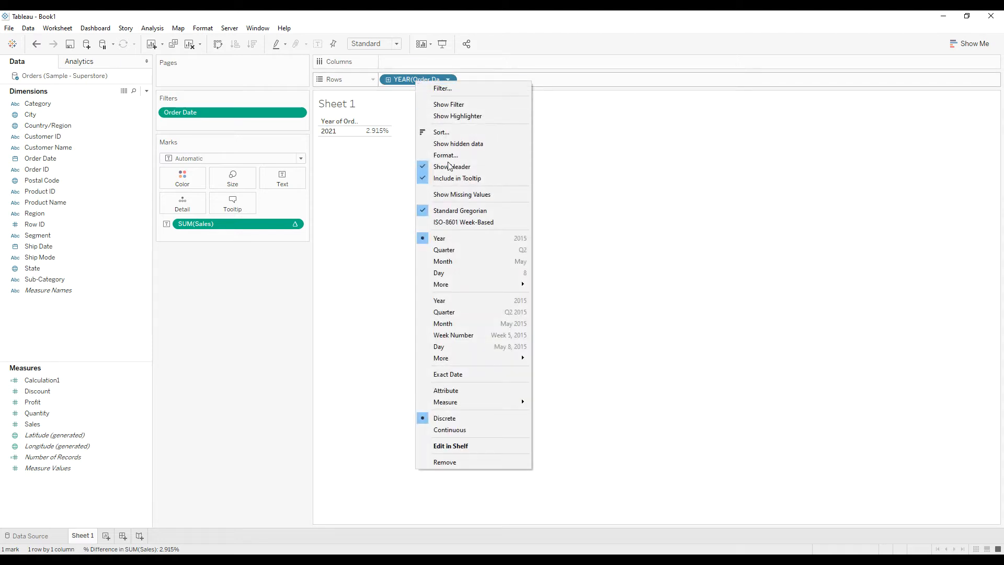
pyautogui.click(463, 168)
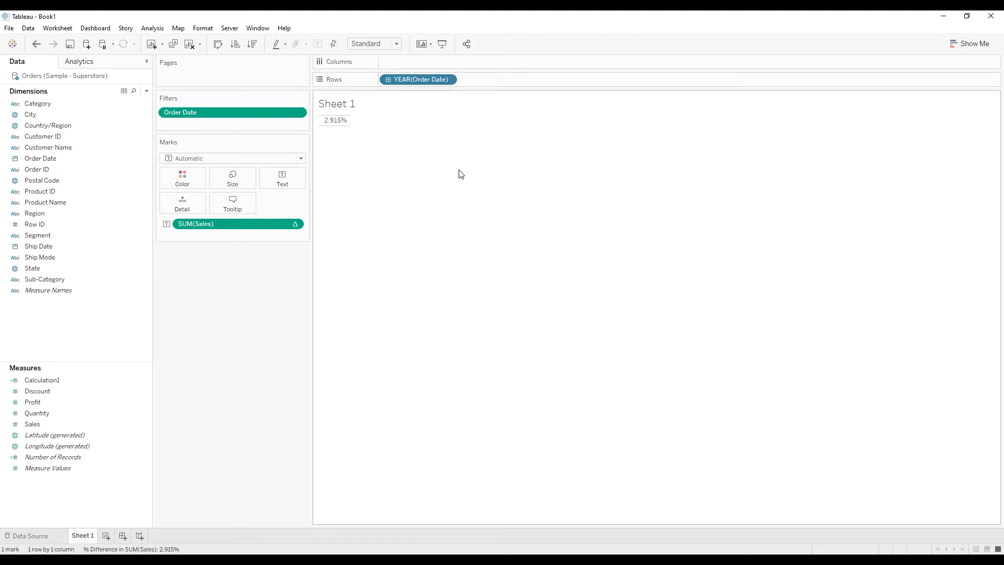
# Step: Open the text label for editing and set the % Difference in SUM(Sales) field's font size to 15
pyautogui.click(281, 178)
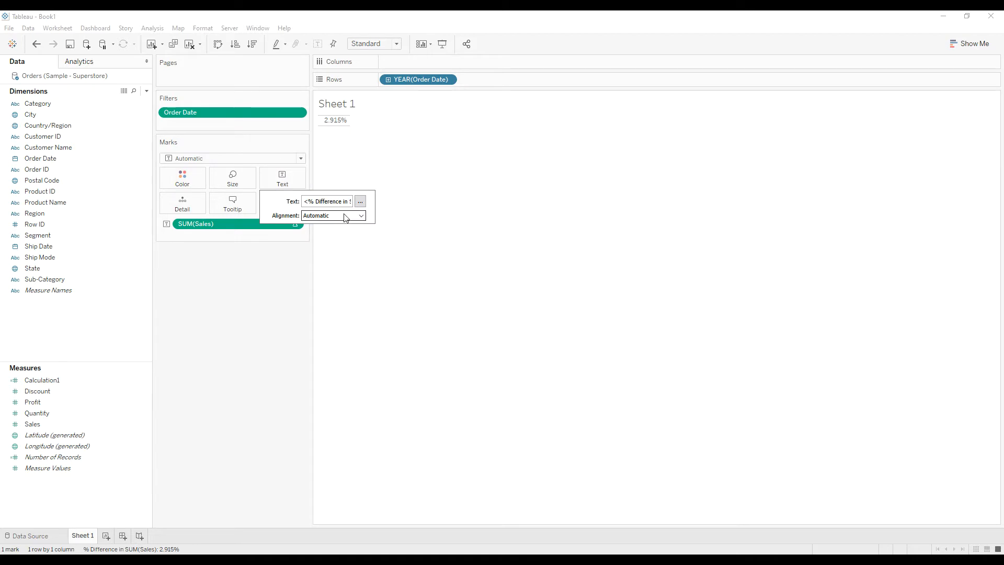
pyautogui.click(361, 201)
pyautogui.moveTo(419, 198); pyautogui.dragTo(299, 195)
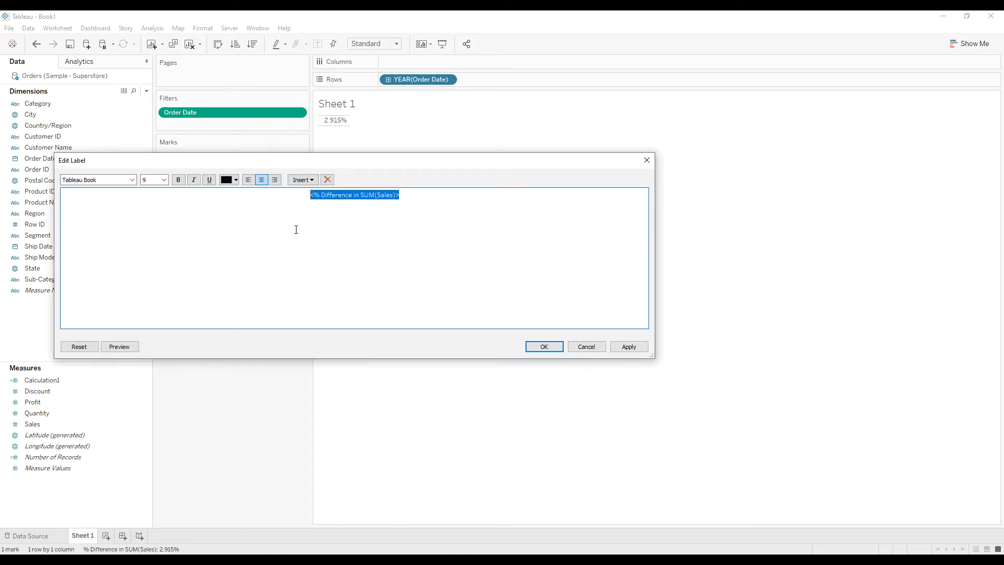
pyautogui.click(164, 179)
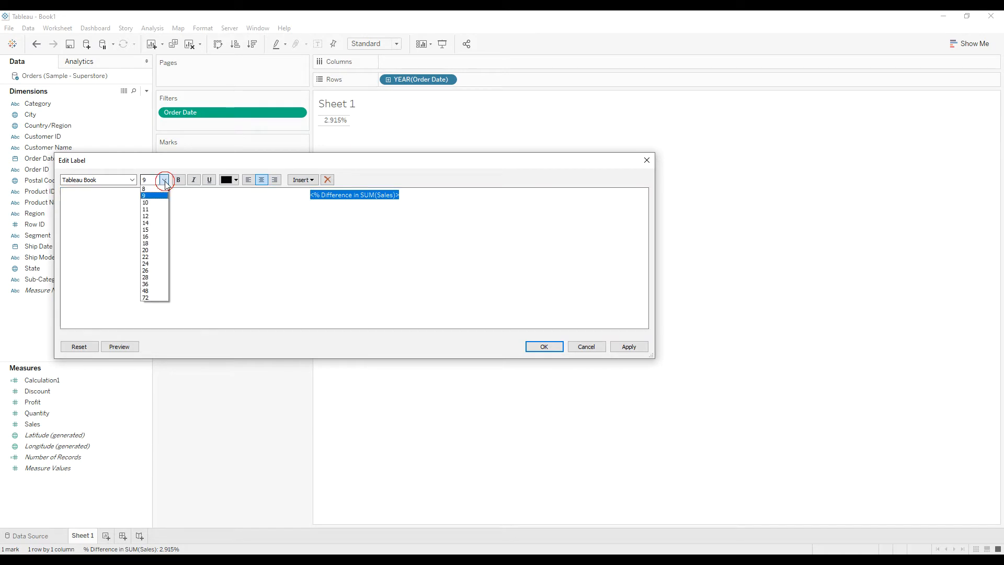
pyautogui.click(147, 229)
# Step: Add a second label line reading "%YOY Growth" and give it a smaller font size than the field above
pyautogui.click(474, 206)
pyautogui.press('Return')
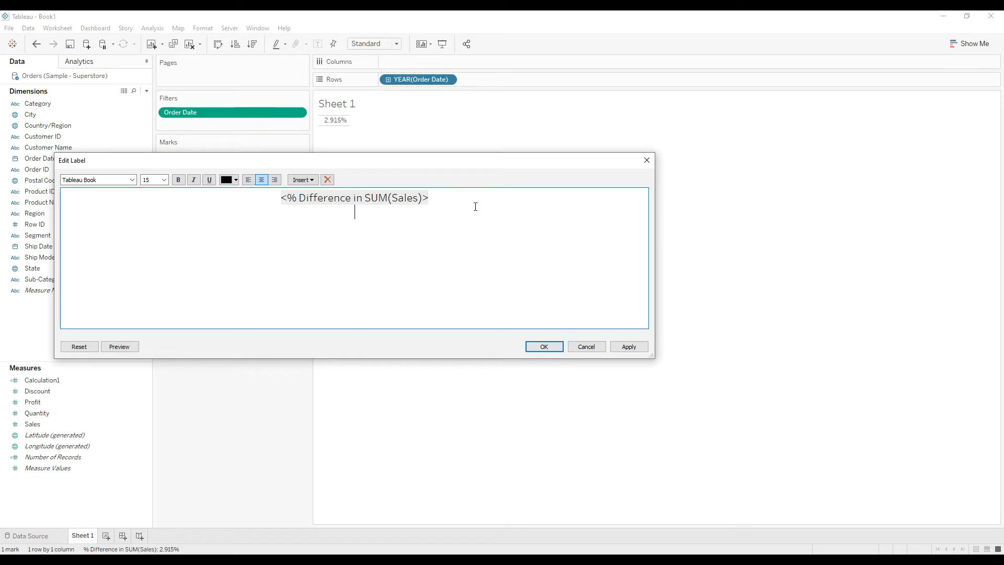
pyautogui.write('%YOY Growth')
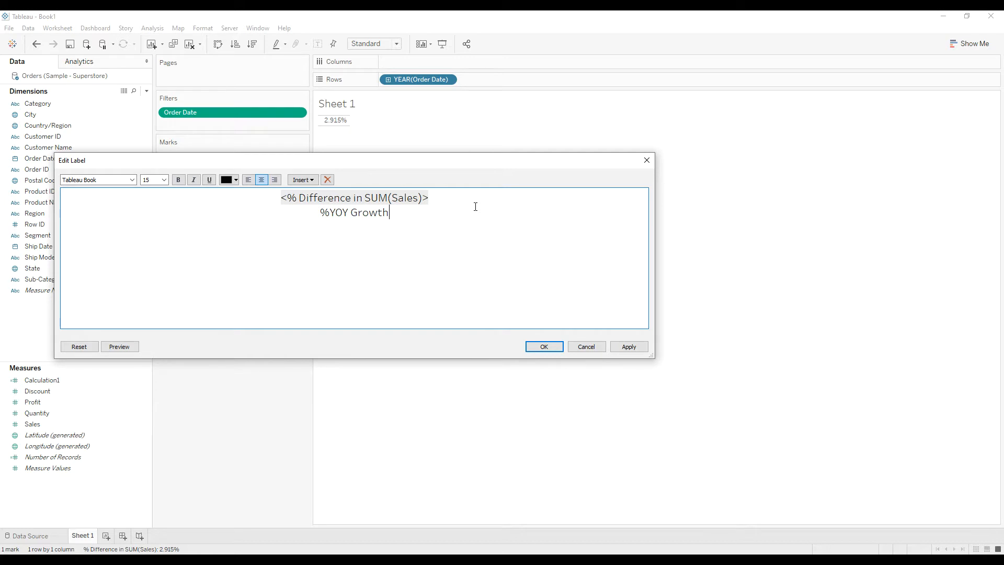
pyautogui.moveTo(408, 213); pyautogui.dragTo(300, 206)
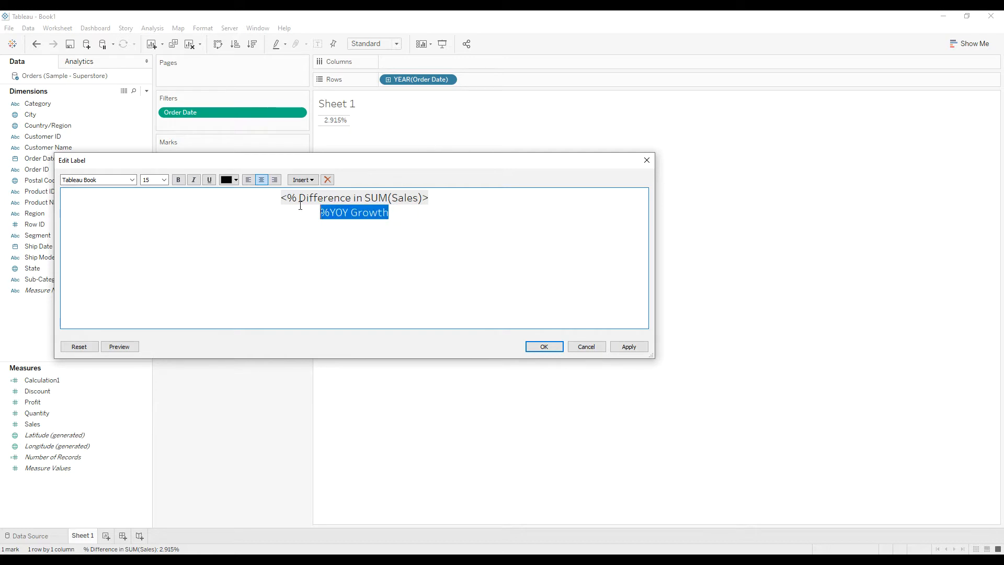
pyautogui.click(157, 180)
pyautogui.click(150, 209)
# Step: Make the % Difference in SUM(Sales) line bold, centre both label lines and apply the label
pyautogui.moveTo(295, 209); pyautogui.dragTo(311, 198)
pyautogui.click(184, 182)
pyautogui.click(233, 231)
pyautogui.moveTo(413, 218); pyautogui.dragTo(280, 197)
pyautogui.click(259, 180)
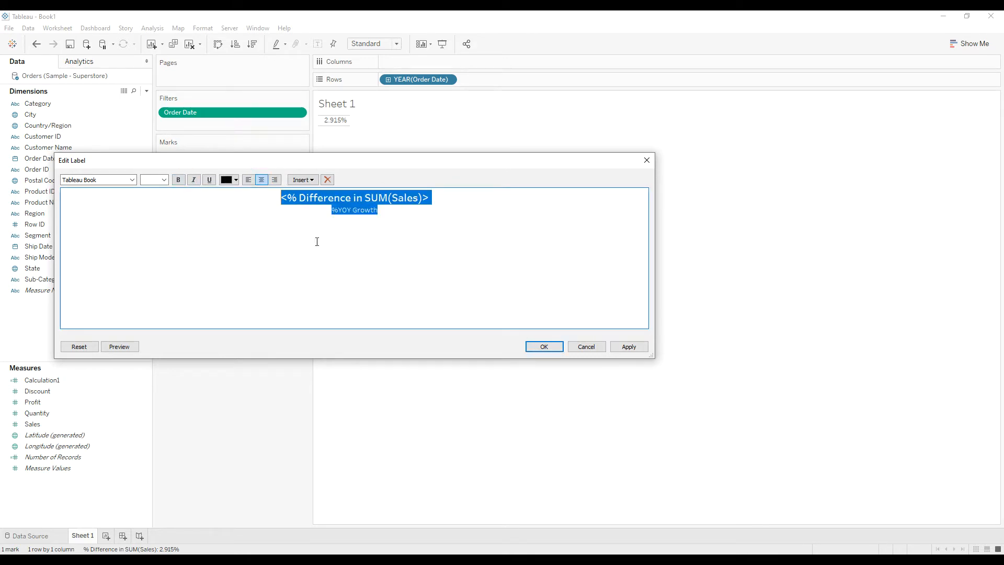
pyautogui.click(544, 347)
pyautogui.click(509, 283)
# Step: Try fitting the sheet to Entire View, and return the fit to Standard
pyautogui.click(385, 45)
pyautogui.click(366, 81)
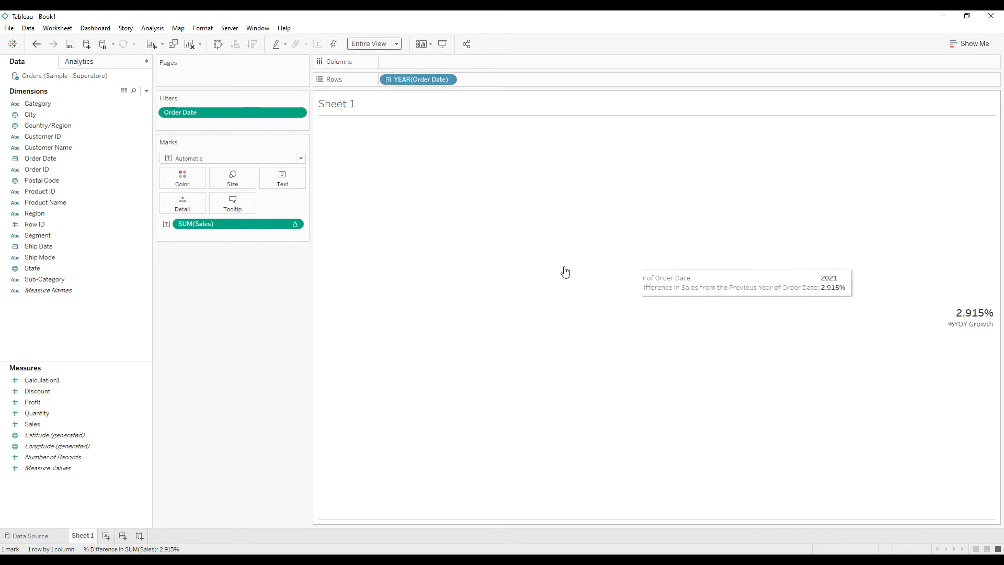
pyautogui.click(387, 44)
pyautogui.click(370, 49)
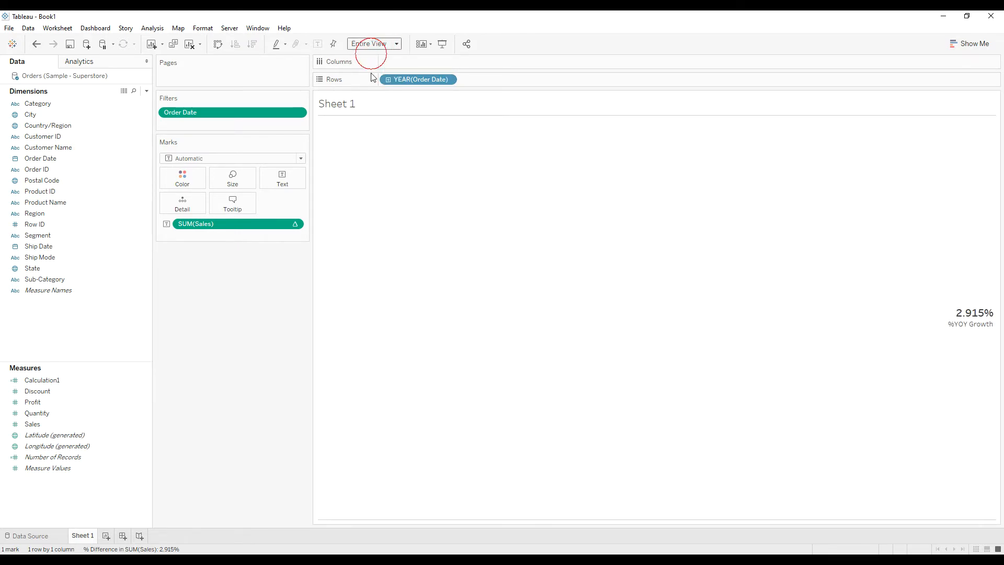
# Step: Set the pane border of the row divider to None in the row border formatting for the growth figure
pyautogui.click(347, 131)
pyautogui.rightClick(347, 130)
pyautogui.click(369, 184)
pyautogui.click(45, 98)
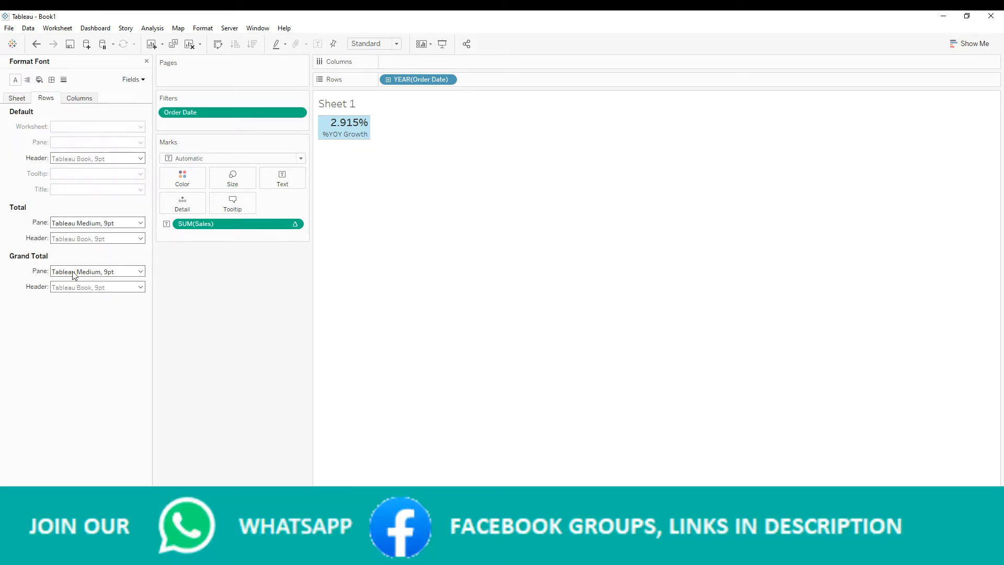
pyautogui.click(51, 79)
pyautogui.click(83, 288)
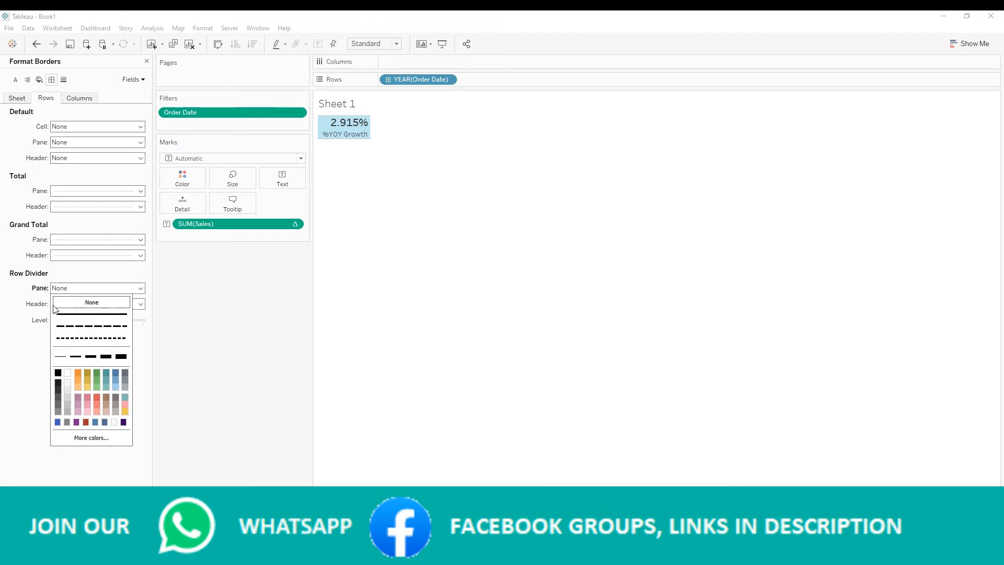
pyautogui.click(61, 310)
pyautogui.click(392, 186)
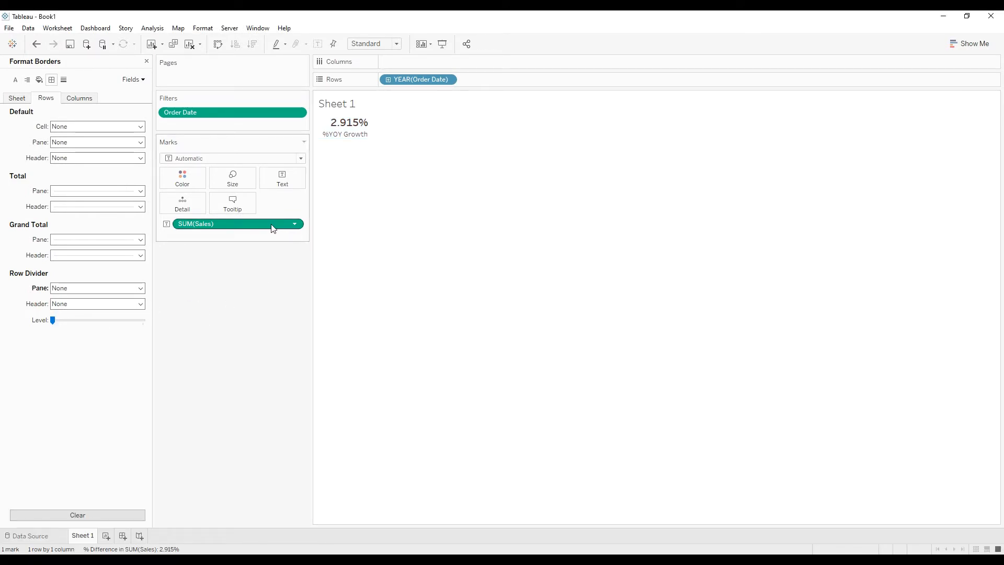
pyautogui.click(147, 62)
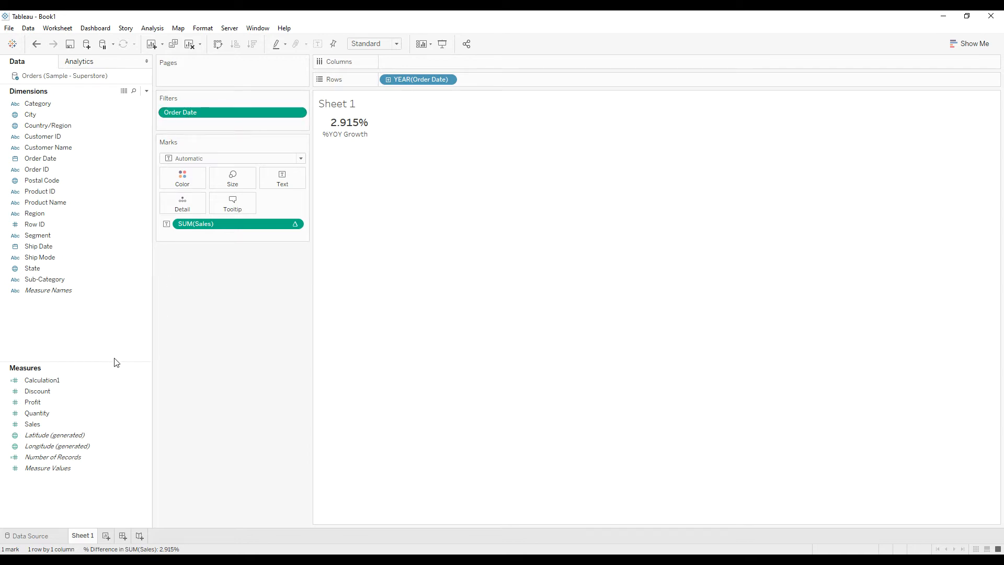
# Step: Create a new calculated field named "CY Sales"
pyautogui.moveTo(108, 361); pyautogui.dragTo(108, 334)
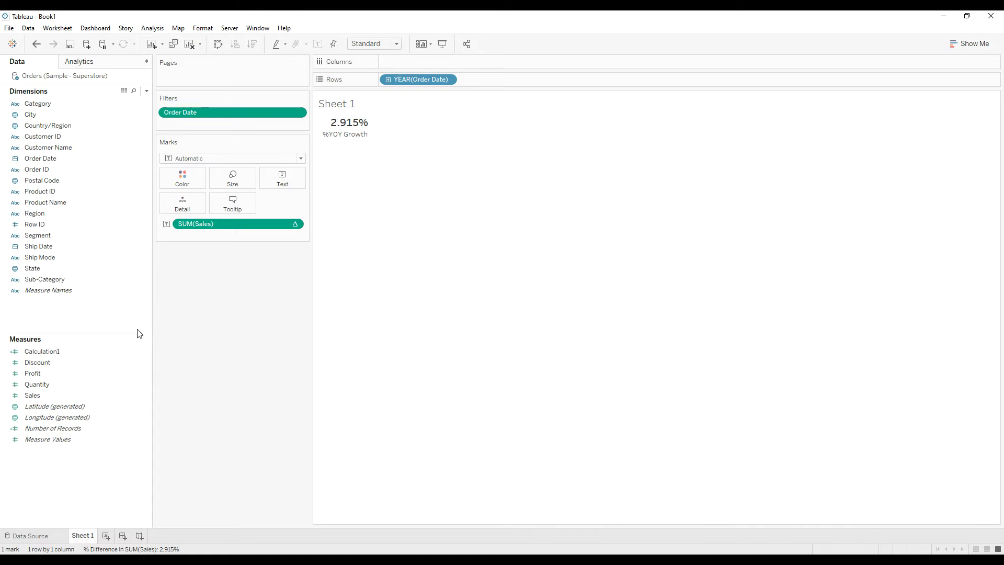
pyautogui.rightClick(62, 316)
pyautogui.click(86, 321)
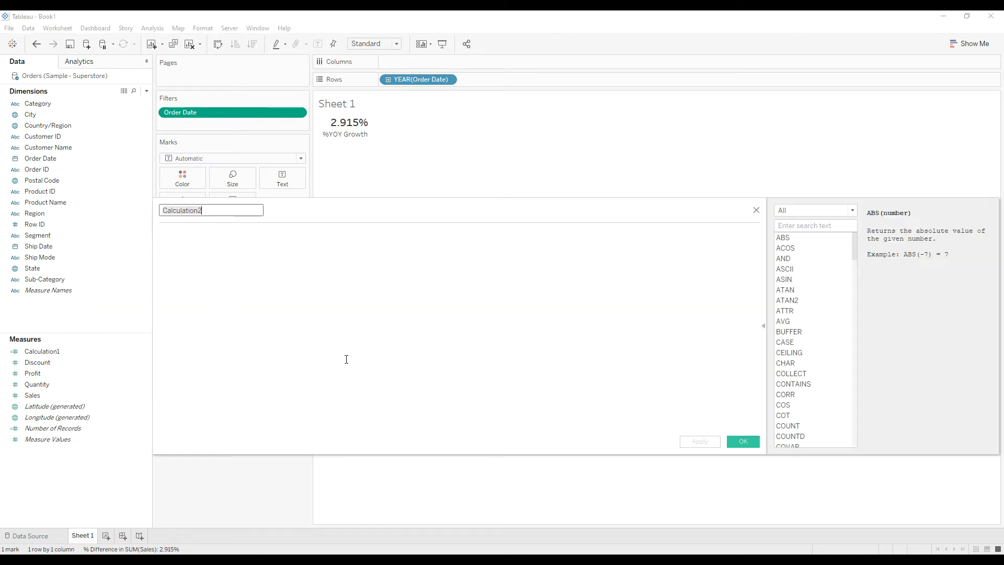
pyautogui.write('CY Sales')
# Step: Start the CY Sales formula with if DATEDIFF('year',[Order Date],TODAY())
pyautogui.click(376, 363)
pyautogui.write('if ')
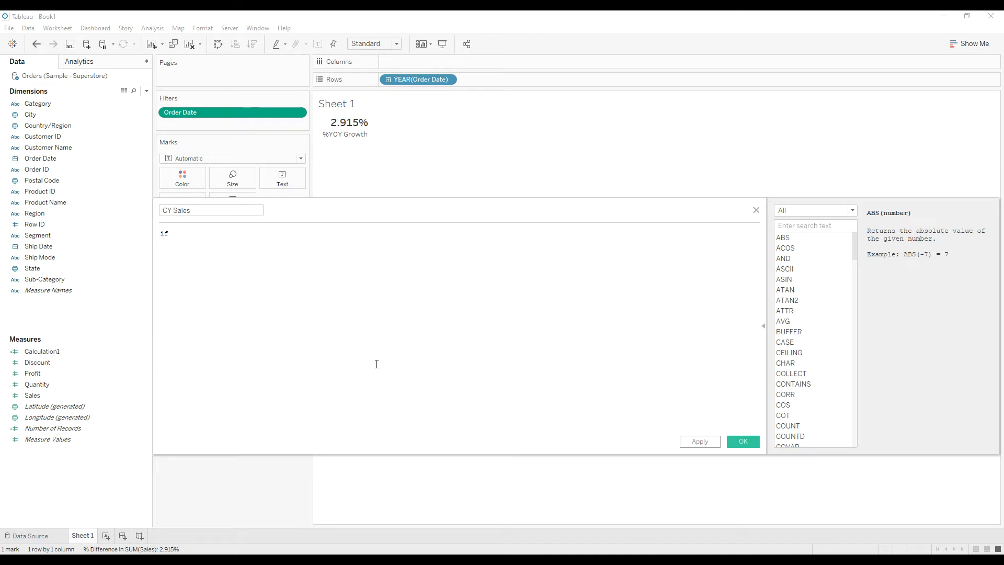
pyautogui.write('date')
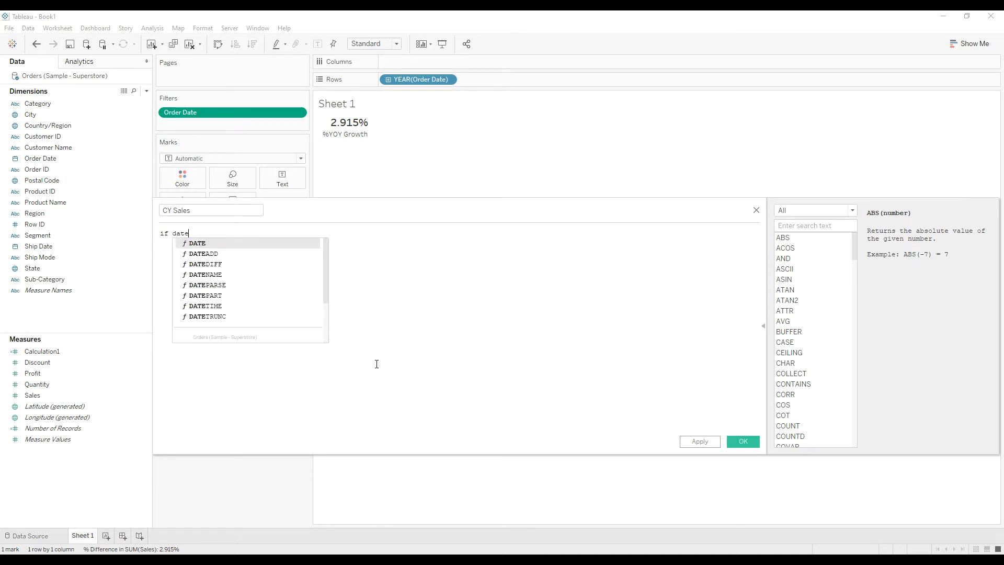
pyautogui.write('dif')
pyautogui.press('Return')
pyautogui.write("''")
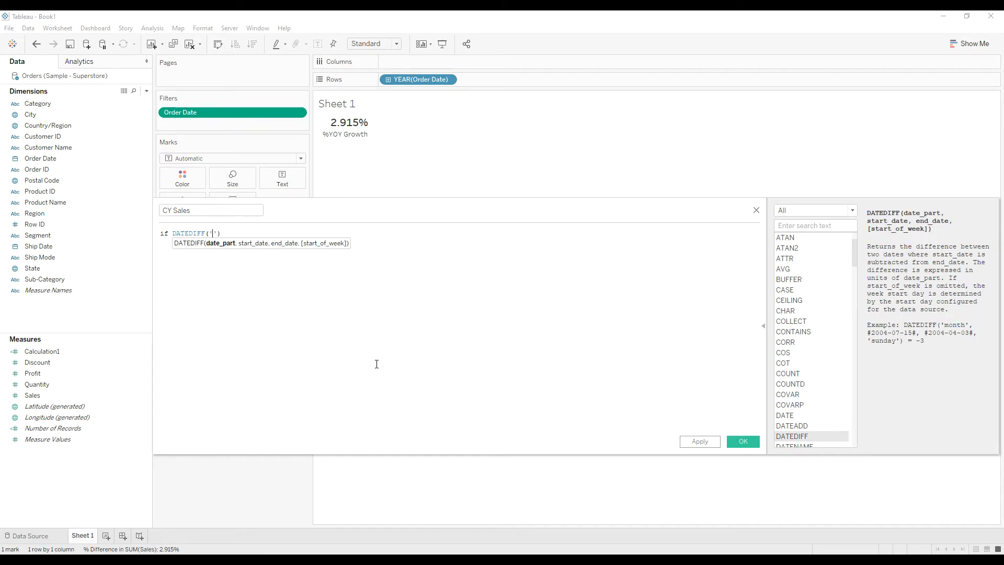
pyautogui.press('Right')
pyautogui.write(',')
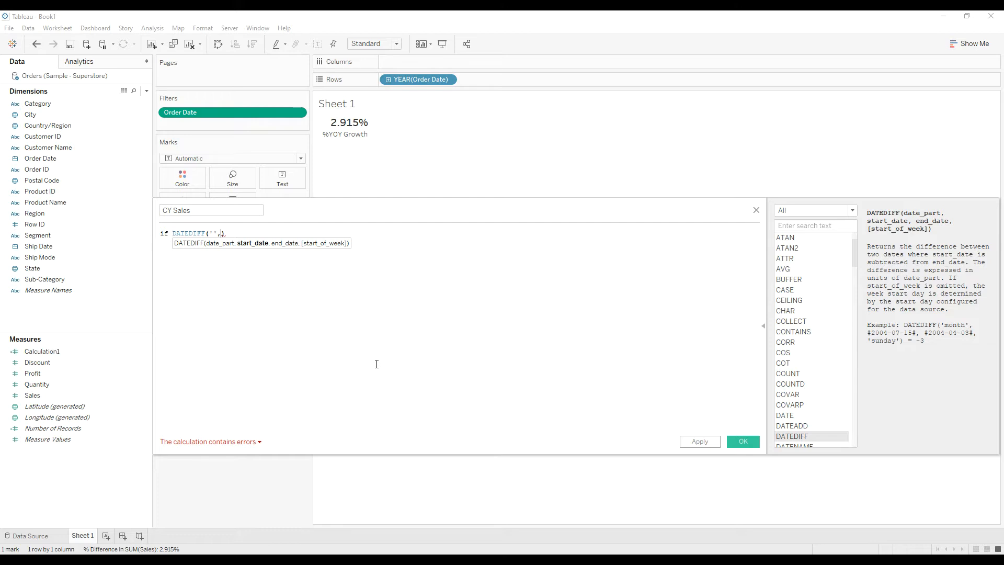
pyautogui.write('[ord')
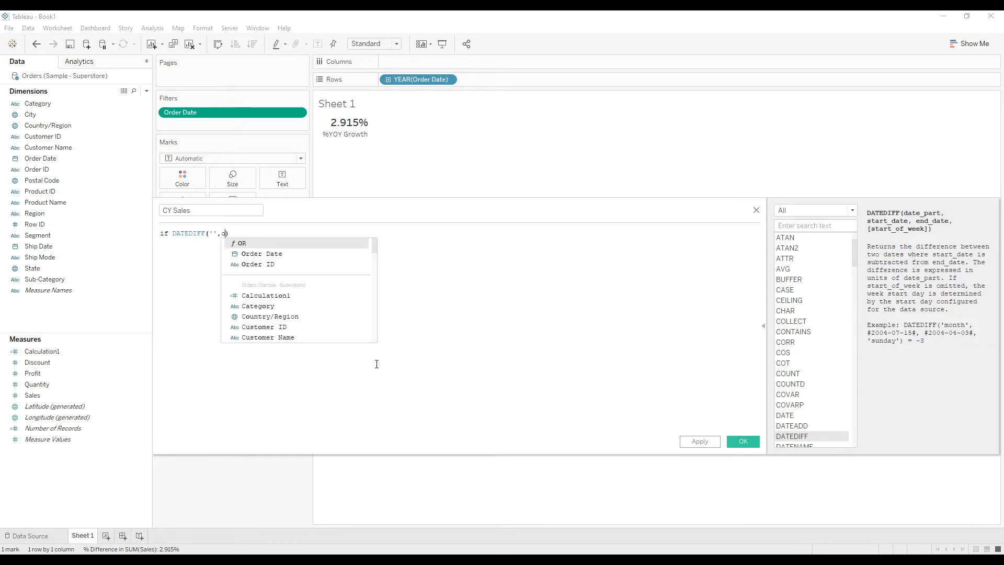
pyautogui.press('Return')
pyautogui.write(',tod')
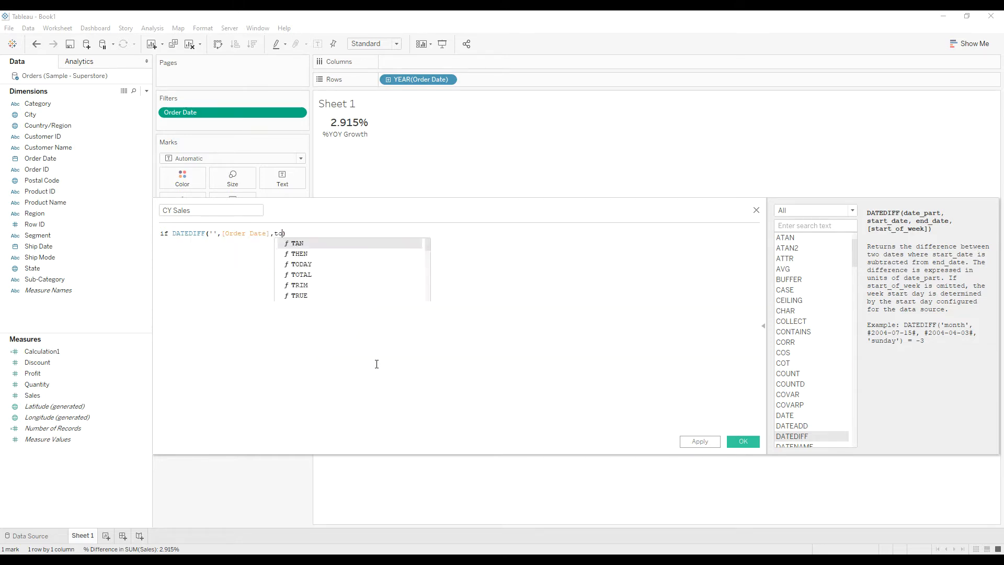
pyautogui.press('Return')
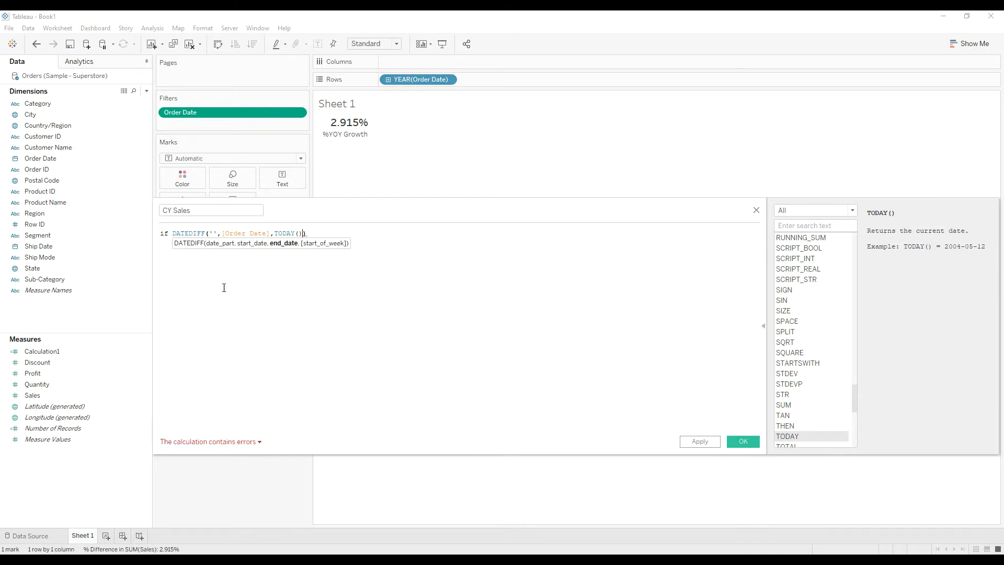
pyautogui.click(216, 232)
pyautogui.write('year')
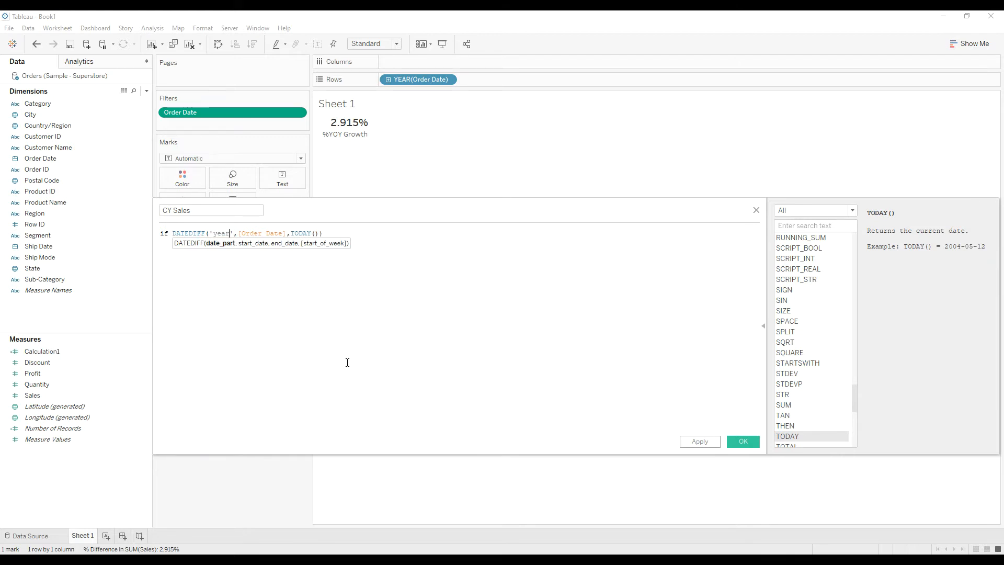
# Step: Complete the CY Sales formula with =0 then [Sales] END and save the field
pyautogui.click(331, 328)
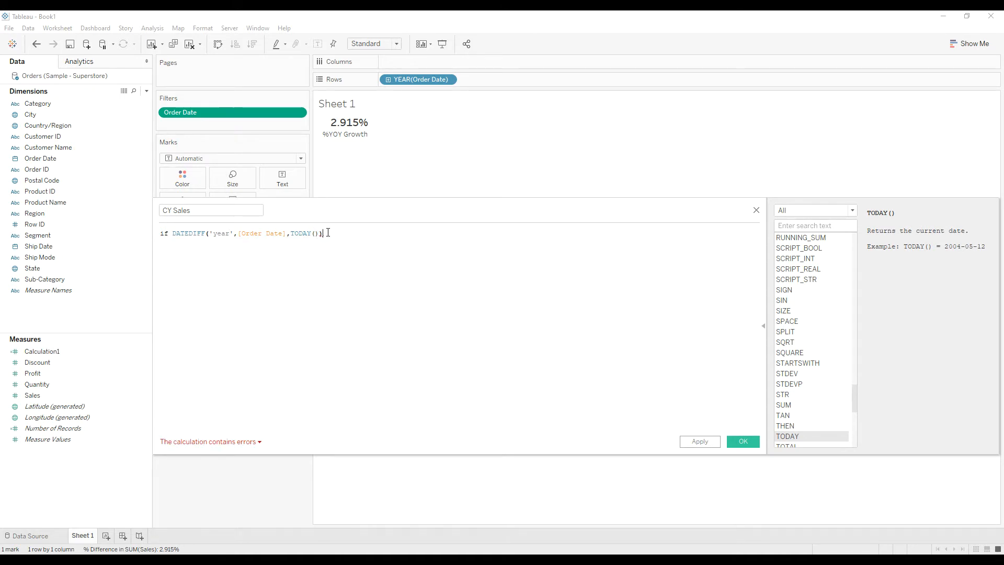
pyautogui.write('=0 then sa')
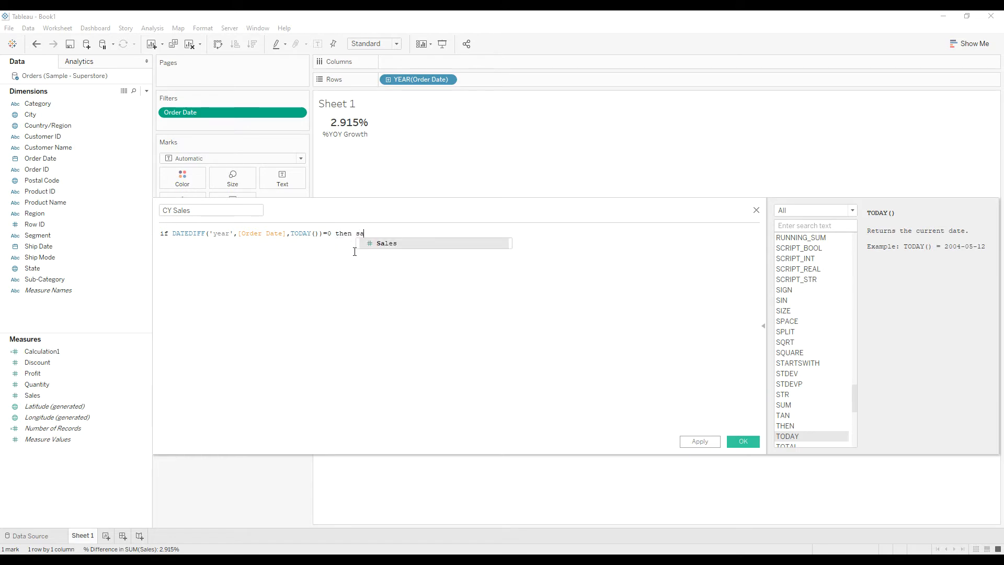
pyautogui.press('Return')
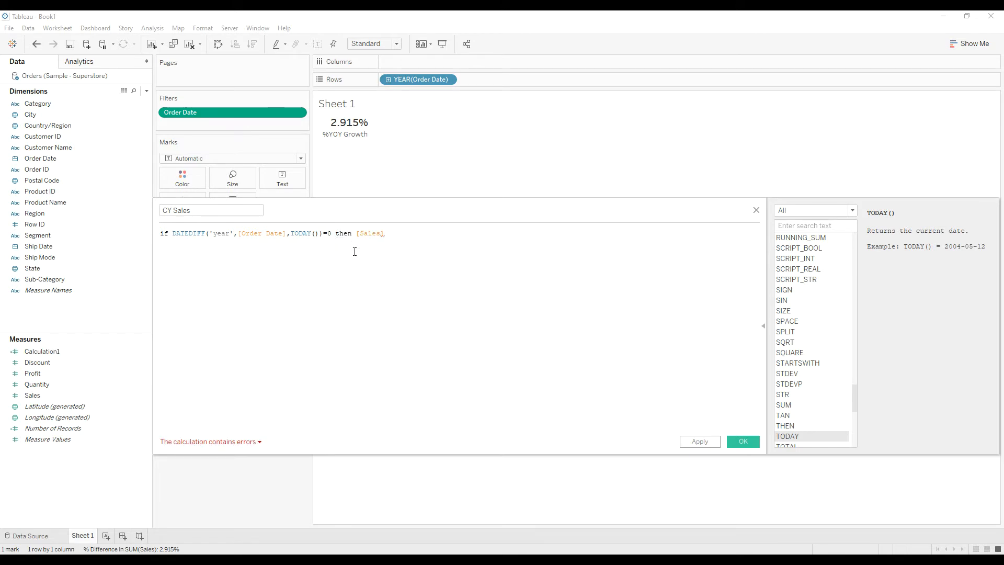
pyautogui.write('end')
pyautogui.press('Return')
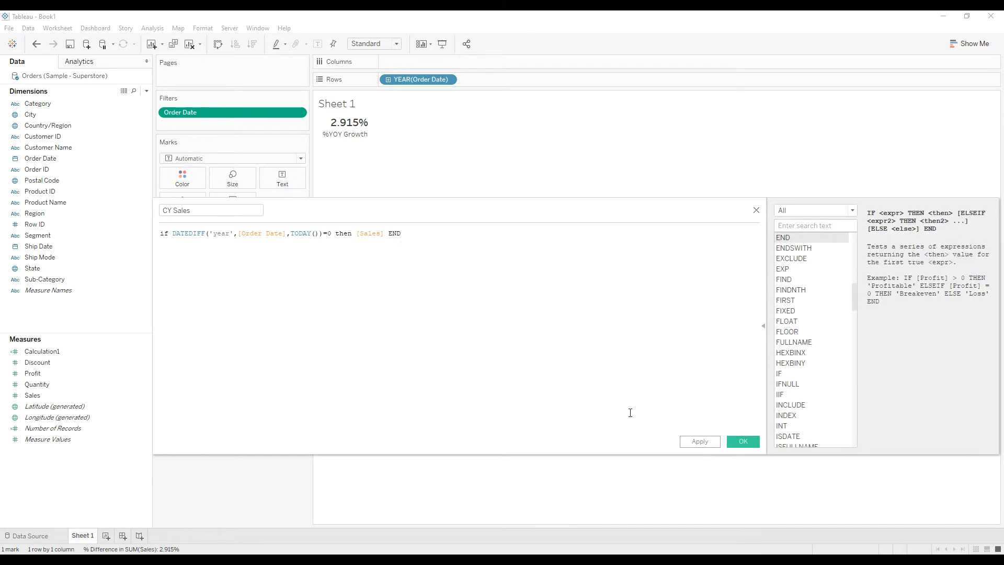
pyautogui.click(743, 441)
# Step: Add a new worksheet and show CY Sales as text for each year of Order Date, with the years in rows
pyautogui.click(105, 535)
pyautogui.moveTo(237, 261); pyautogui.dragTo(273, 259)
pyautogui.moveTo(40, 159); pyautogui.dragTo(347, 86)
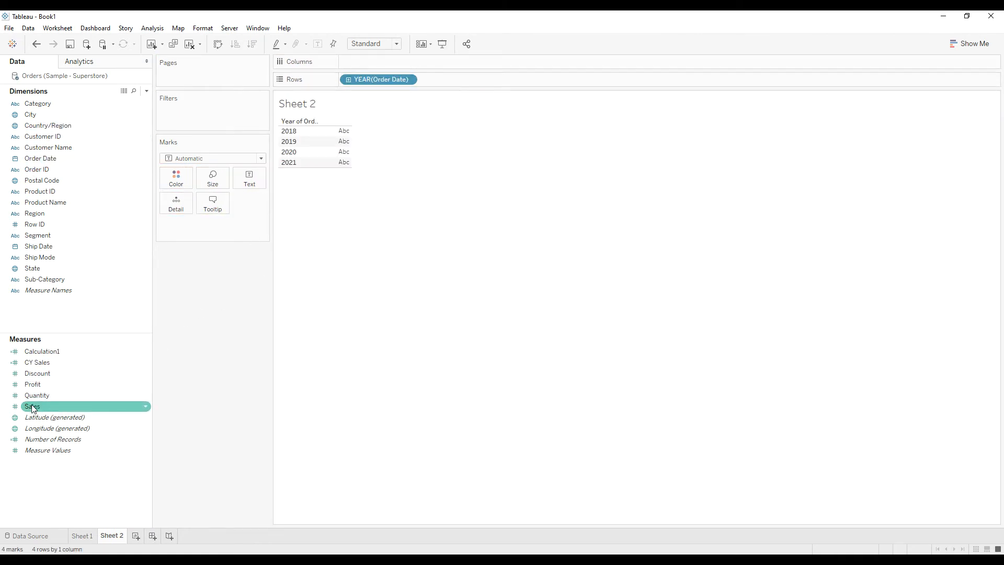
pyautogui.moveTo(34, 362); pyautogui.dragTo(250, 180)
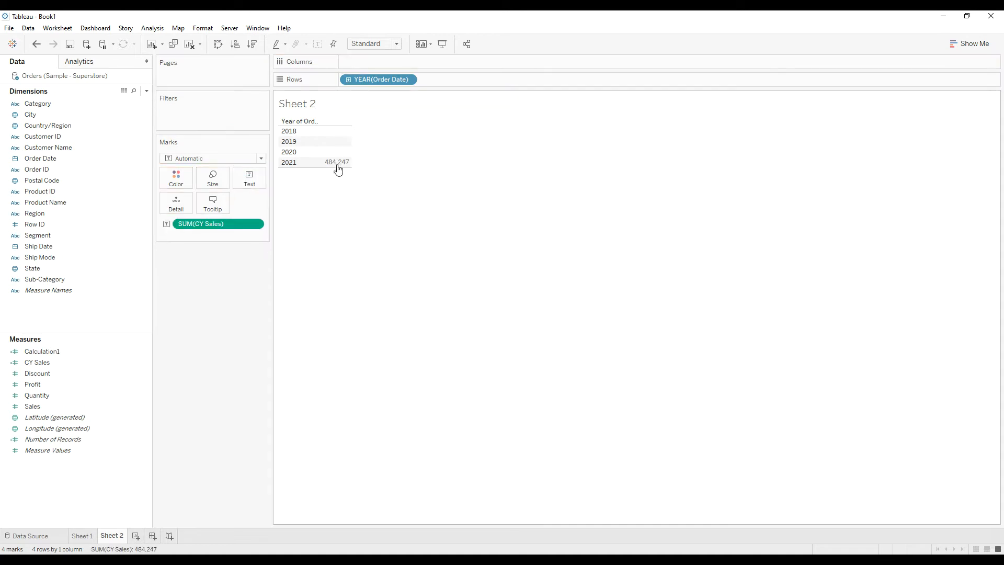
pyautogui.moveTo(329, 166)
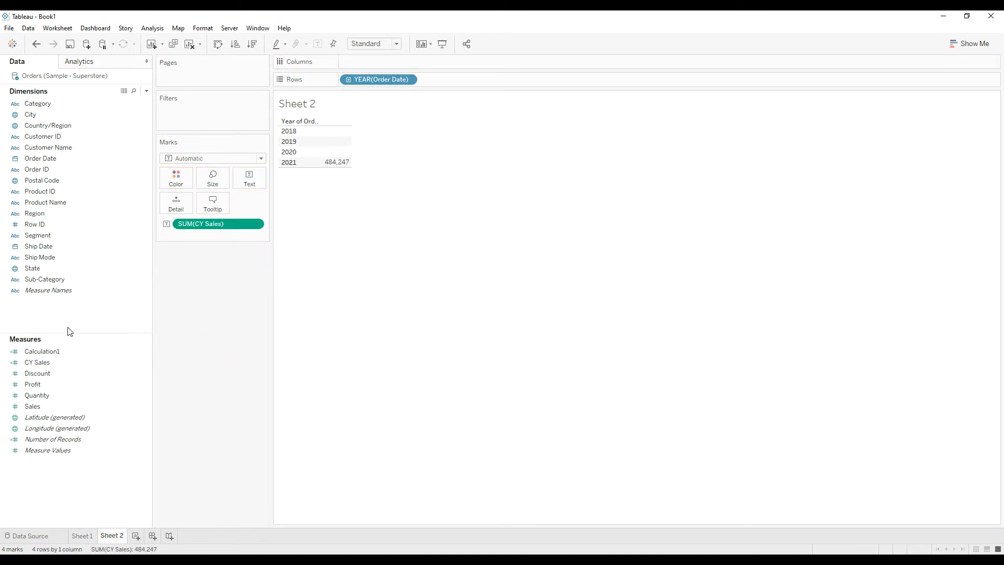
# Step: Duplicate the CY Sales field and name the copy "PY Sales"
pyautogui.rightClick(50, 361)
pyautogui.click(83, 189)
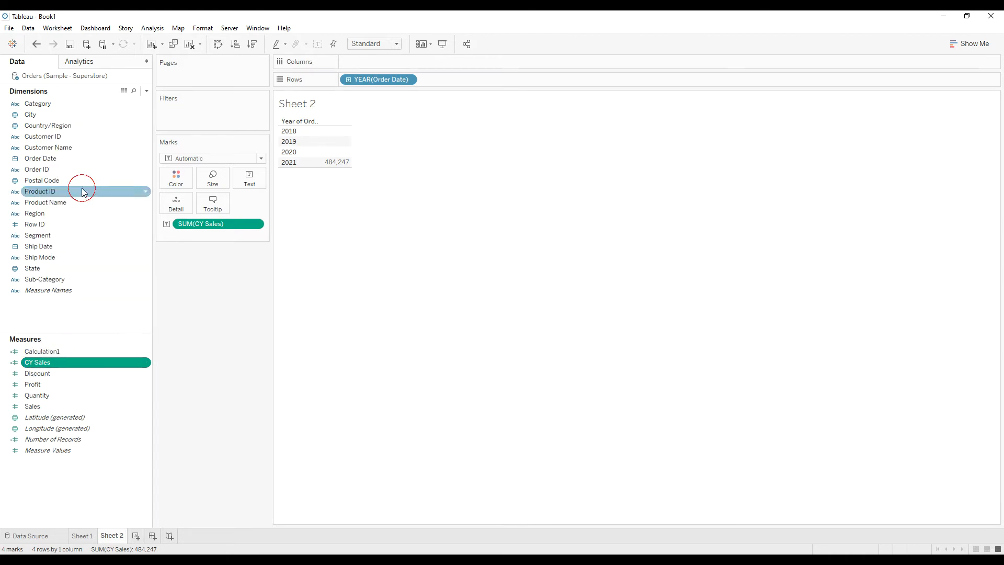
pyautogui.rightClick(57, 373)
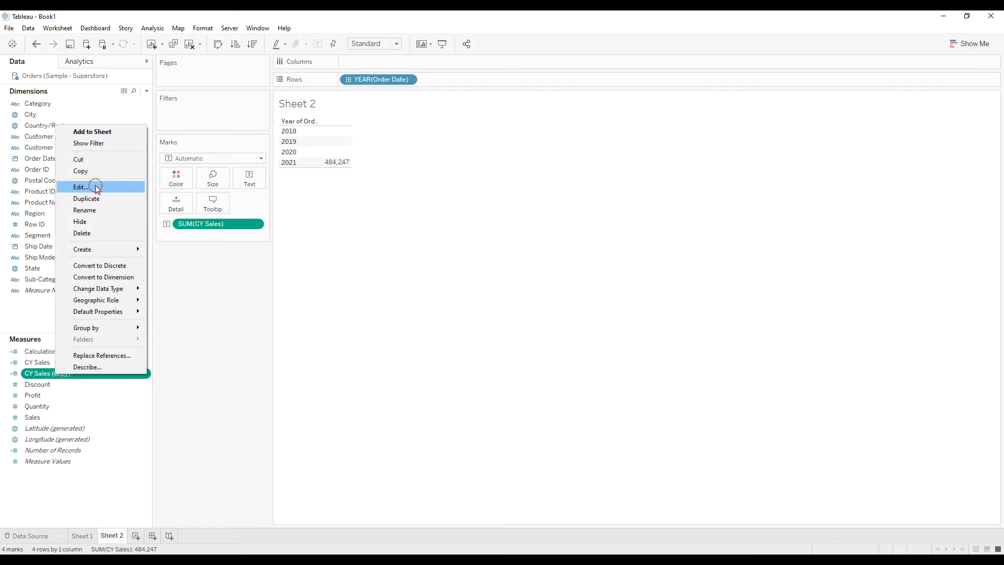
pyautogui.click(81, 187)
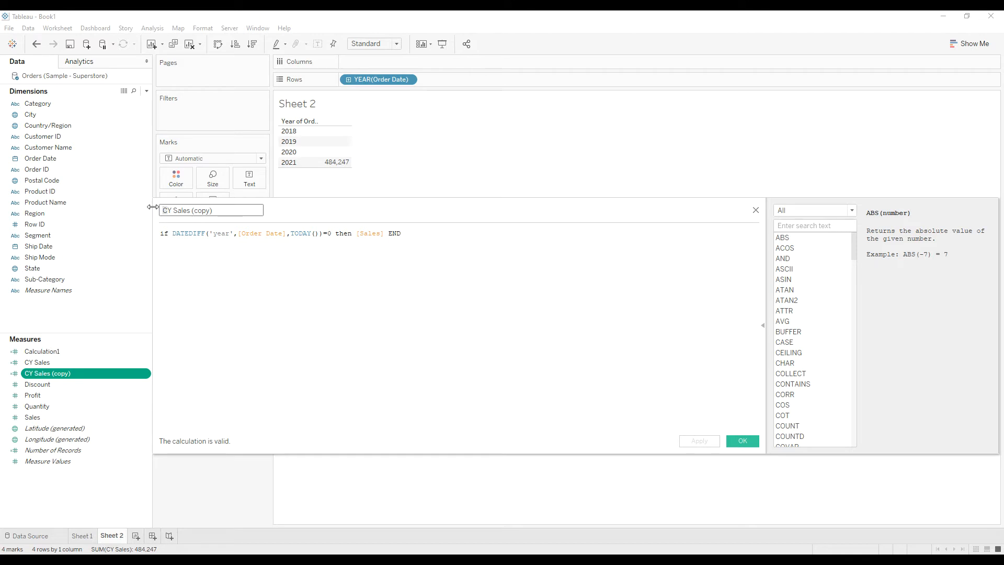
pyautogui.press('Delete')
pyautogui.write('P')
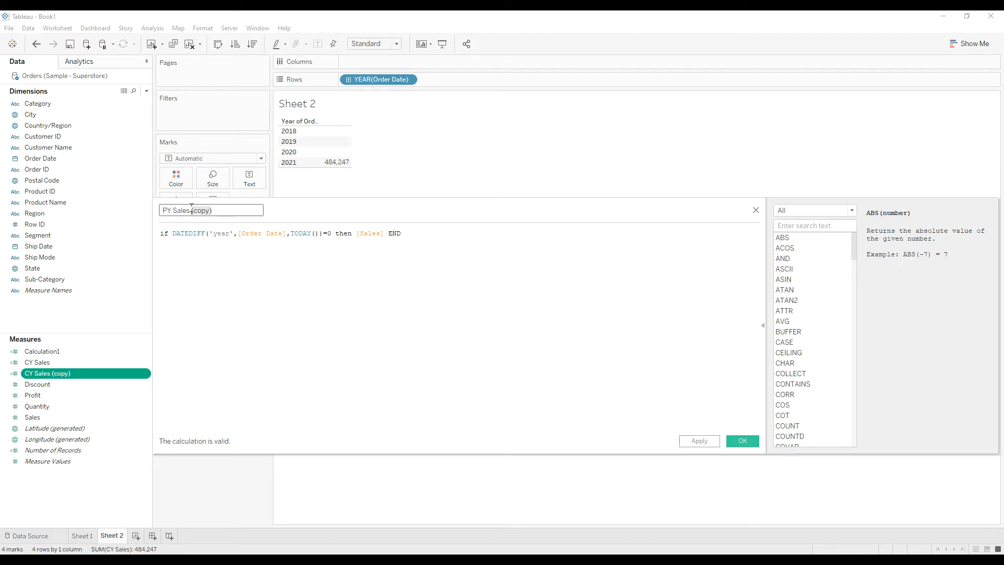
pyautogui.press('Delete')
# Step: Set the DATEDIFF condition in the PY Sales formula to =1 and save the field
pyautogui.click(190, 280)
pyautogui.moveTo(332, 234); pyautogui.dragTo(329, 233)
pyautogui.write('1')
pyautogui.press('End')
pyautogui.click(735, 437)
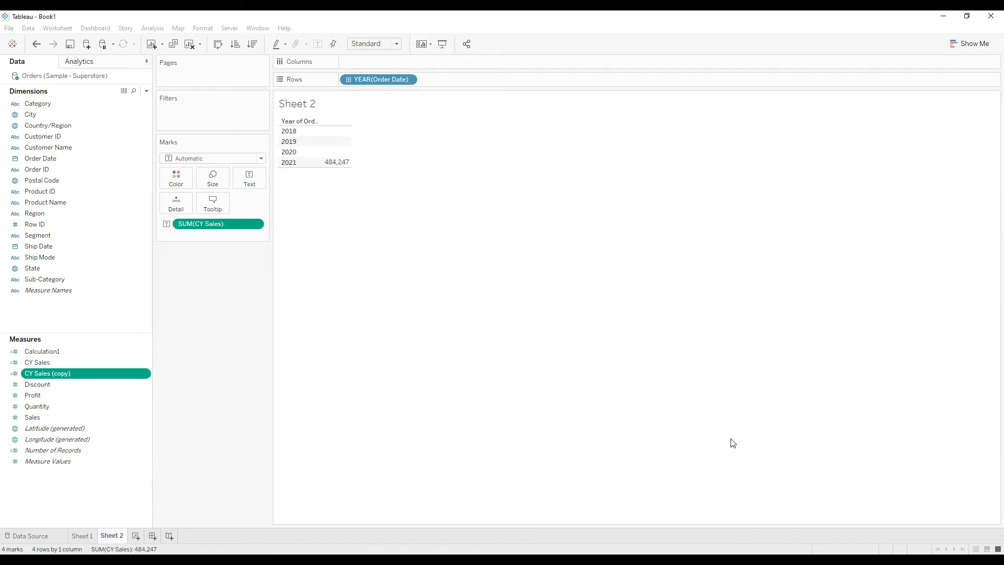
# Step: Clear Sheet 2 by removing SUM(CY Sales) and YEAR(Order Date) from the view
pyautogui.moveTo(202, 225); pyautogui.dragTo(255, 183)
pyautogui.moveTo(199, 224); pyautogui.dragTo(158, 353)
pyautogui.moveTo(378, 79); pyautogui.dragTo(229, 300)
# Step: Create a new calculated field named "%YOY Growth"
pyautogui.rightClick(83, 321)
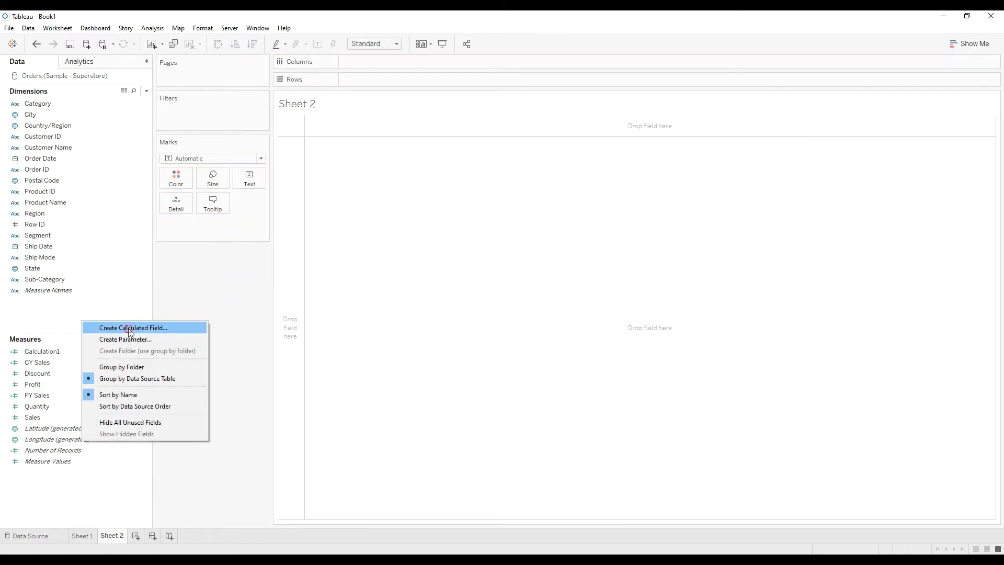
pyautogui.click(103, 328)
pyautogui.write('&YOY Growth')
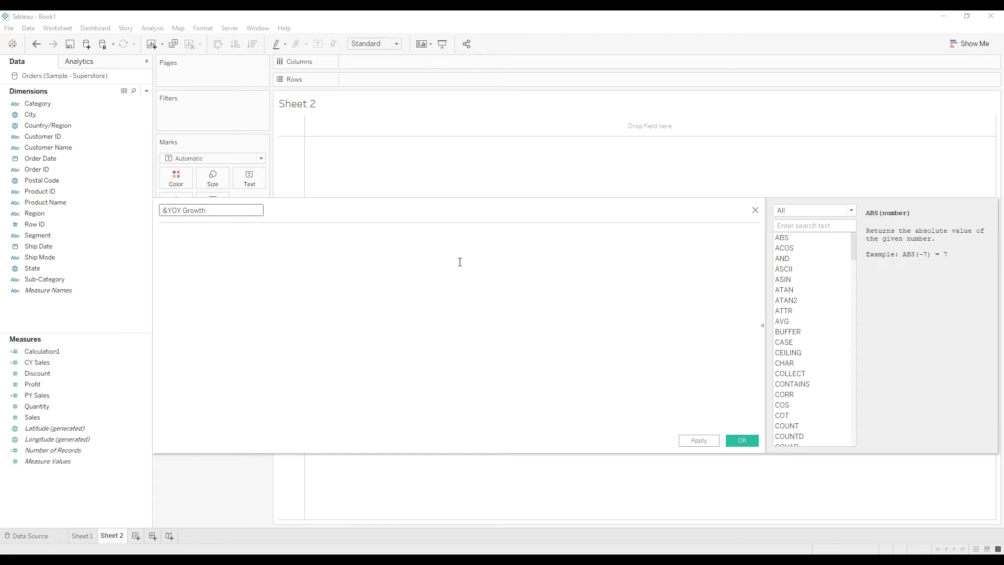
pyautogui.write('%')
pyautogui.click(195, 244)
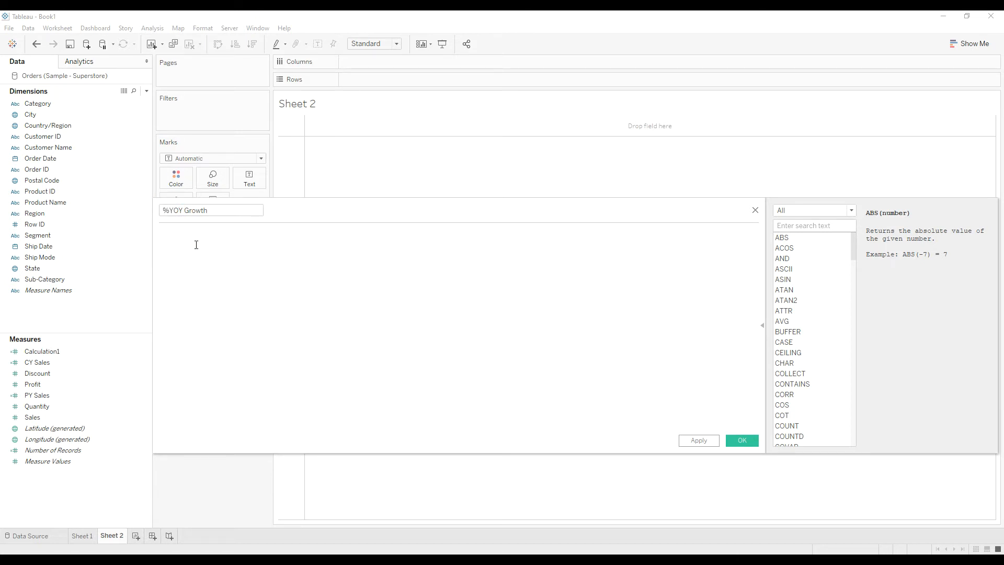
# Step: Enter ([CY Sales]-[PY Sales])/[PY Sales] as the %YOY Growth formula and save the field
pyautogui.write('[CY Sales]')
pyautogui.press('Return')
pyautogui.write('-[PY Sales]')
pyautogui.press('Return')
pyautogui.write(')[PY Sales]')
pyautogui.press('Return')
pyautogui.click(250, 235)
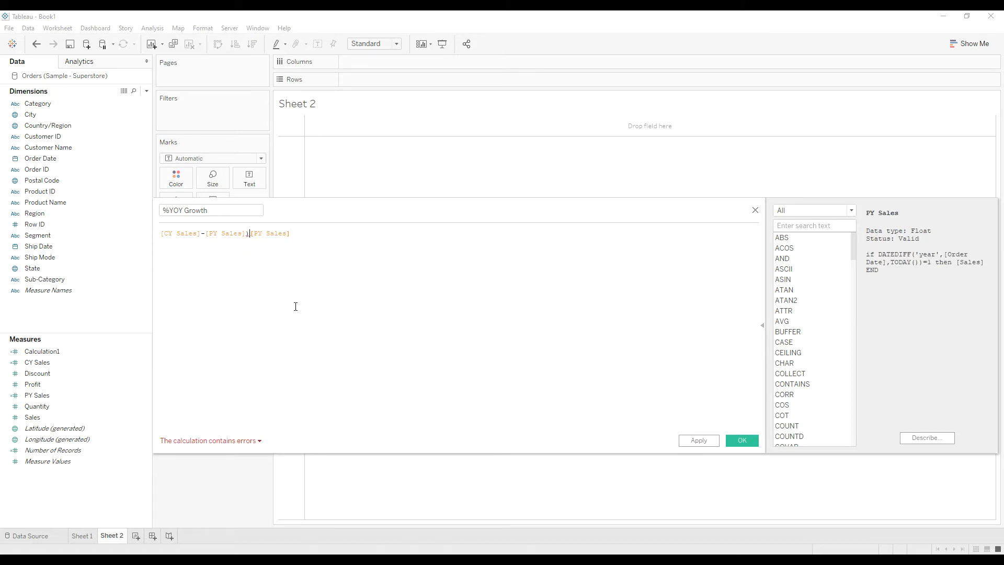
pyautogui.write('/')
pyautogui.click(162, 233)
pyautogui.write('(')
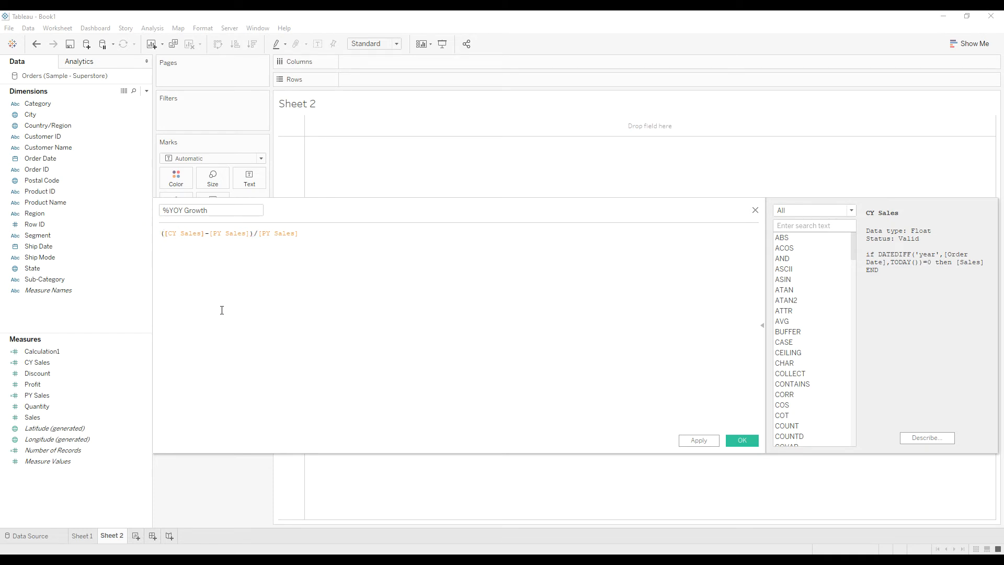
pyautogui.click(198, 233)
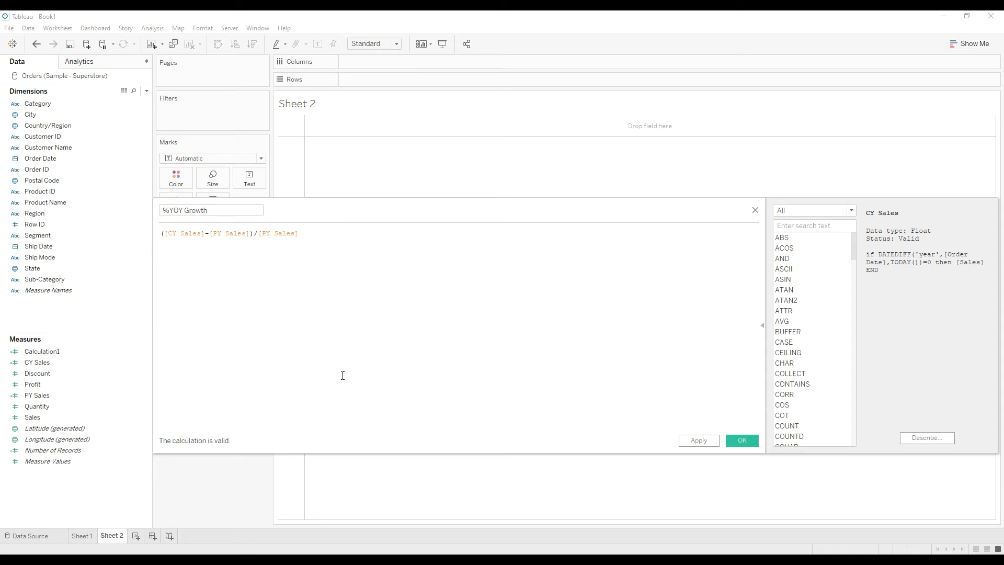
pyautogui.click(735, 440)
# Step: Try to wrap the whole CY Sales IF formula in a SUM aggregation and save the field
pyautogui.rightClick(54, 374)
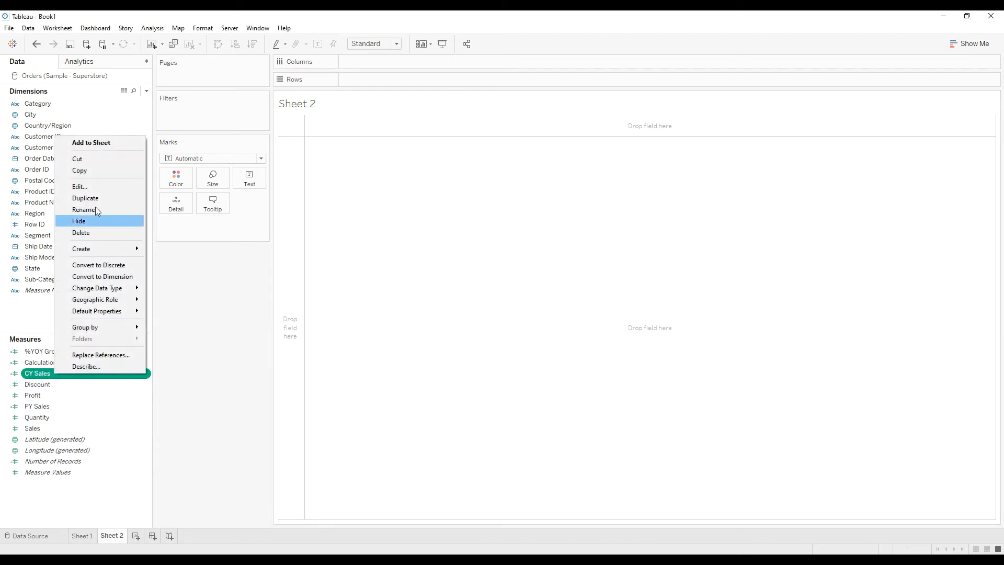
pyautogui.click(94, 187)
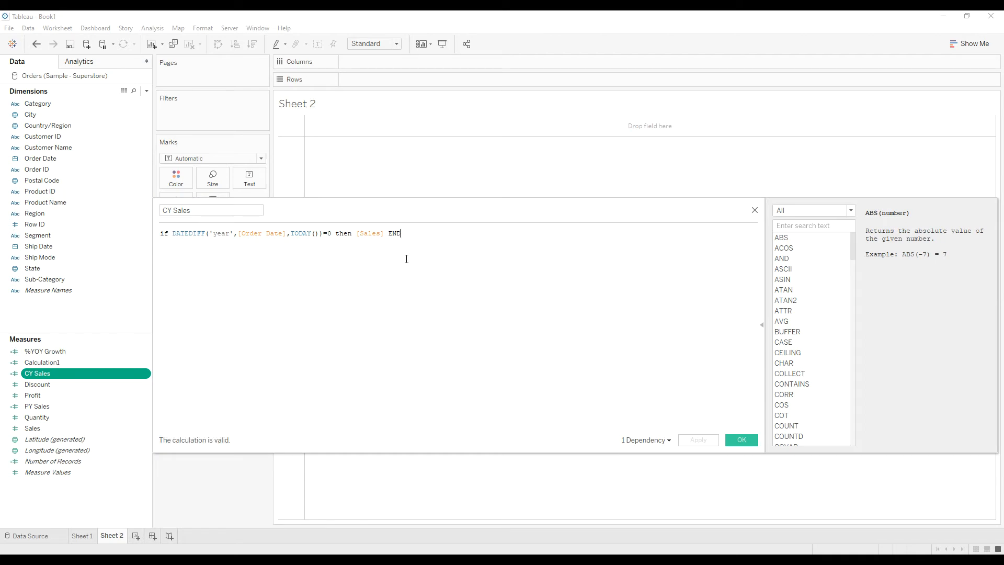
pyautogui.write(')')
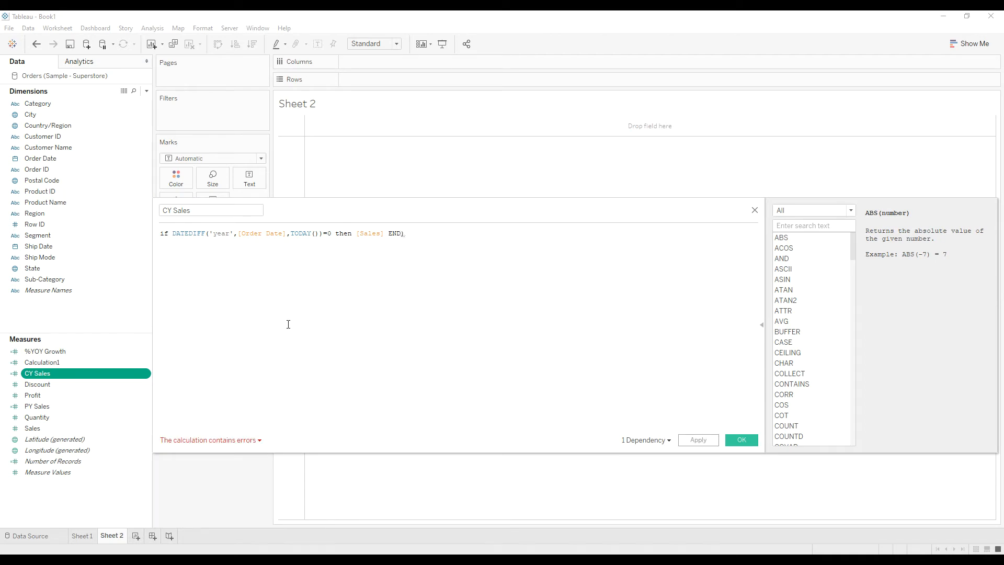
pyautogui.click(162, 234)
pyautogui.write('(')
pyautogui.press('Left')
pyautogui.write('sum')
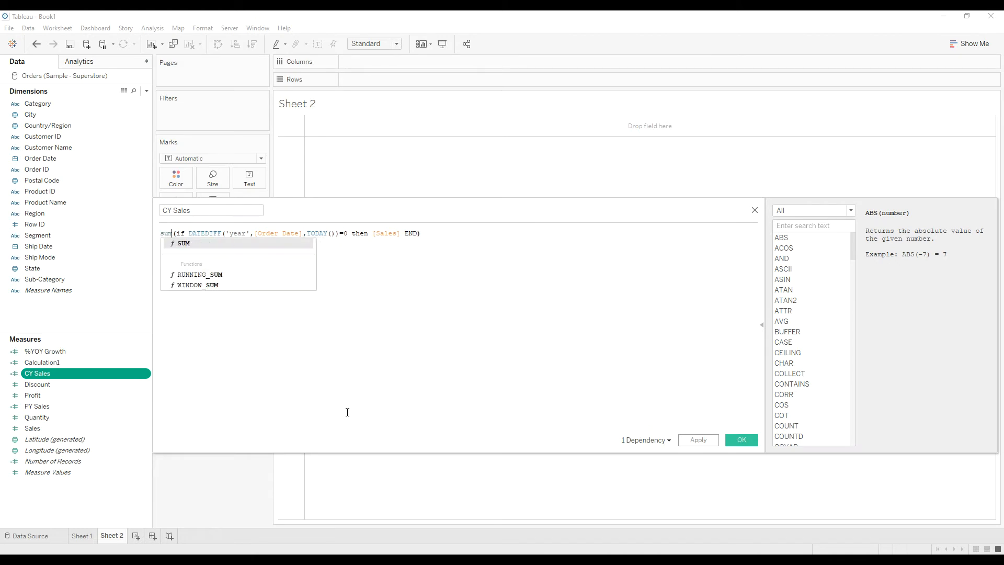
pyautogui.click(220, 242)
pyautogui.doubleClick(167, 230)
pyautogui.write('(ZN(SUM([Sales])) - LOOKUP(ZN(SUM([Sales])), -1)) / ABS(LOOKUP(ZN(SUM([Sales])), -1))')
pyautogui.click(747, 444)
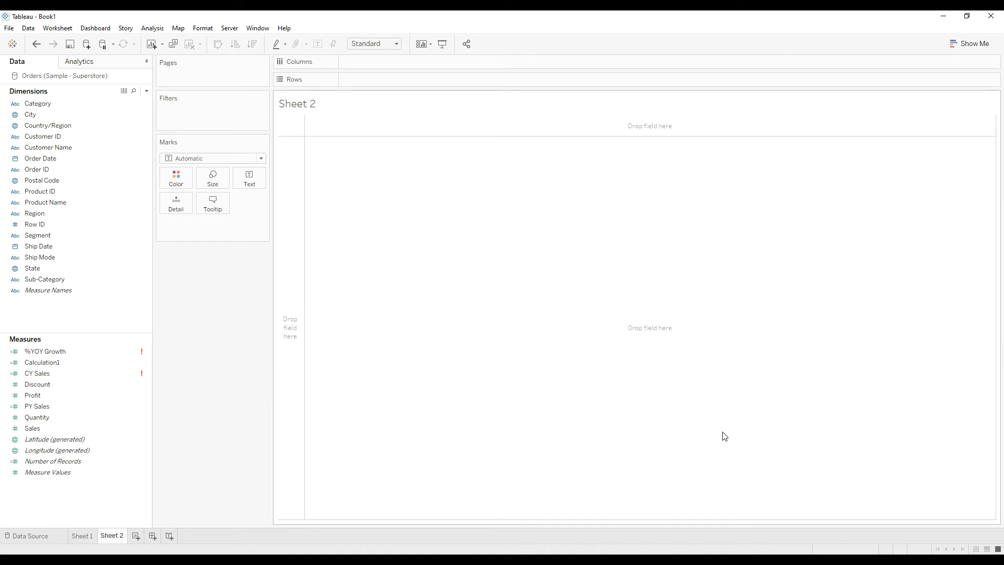
# Step: Enclose the whole PY Sales IF formula in parentheses
pyautogui.click(51, 394)
pyautogui.rightClick(47, 407)
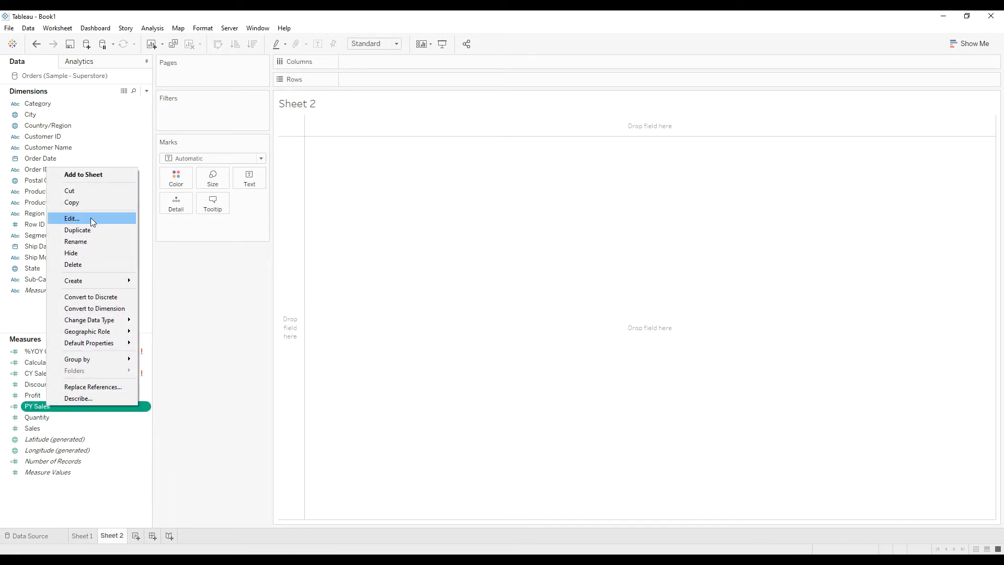
pyautogui.click(92, 218)
pyautogui.click(161, 234)
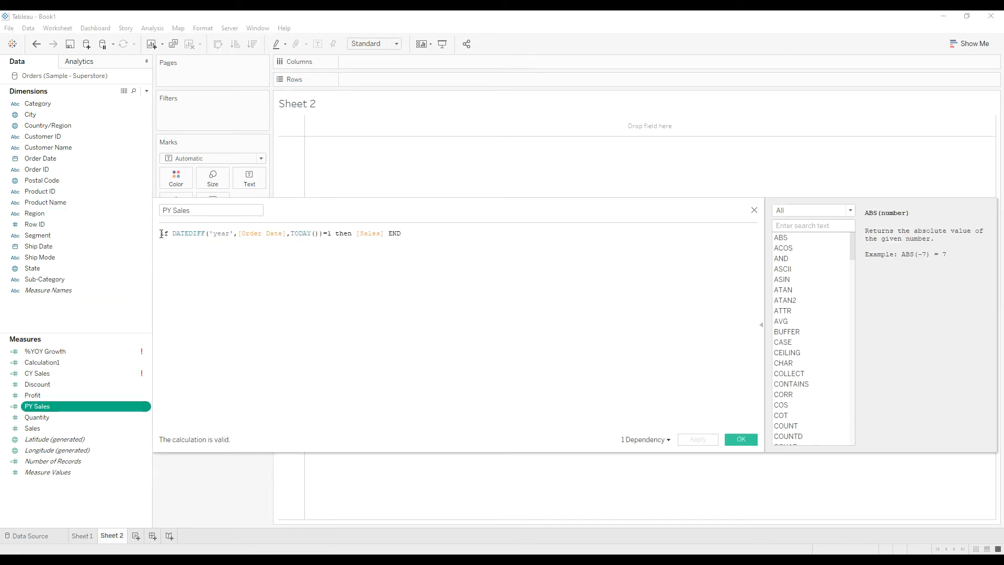
pyautogui.write('(')
pyautogui.click(429, 235)
pyautogui.write(')')
pyautogui.click(161, 234)
pyautogui.write('(ZN(SUM([Sales])) - LOOKUP(ZN(SUM([Sales])), -1)) / ABS(LOOKUP(ZN(SUM([Sales])), -1))')
pyautogui.hotkey('ctrl', 'z')
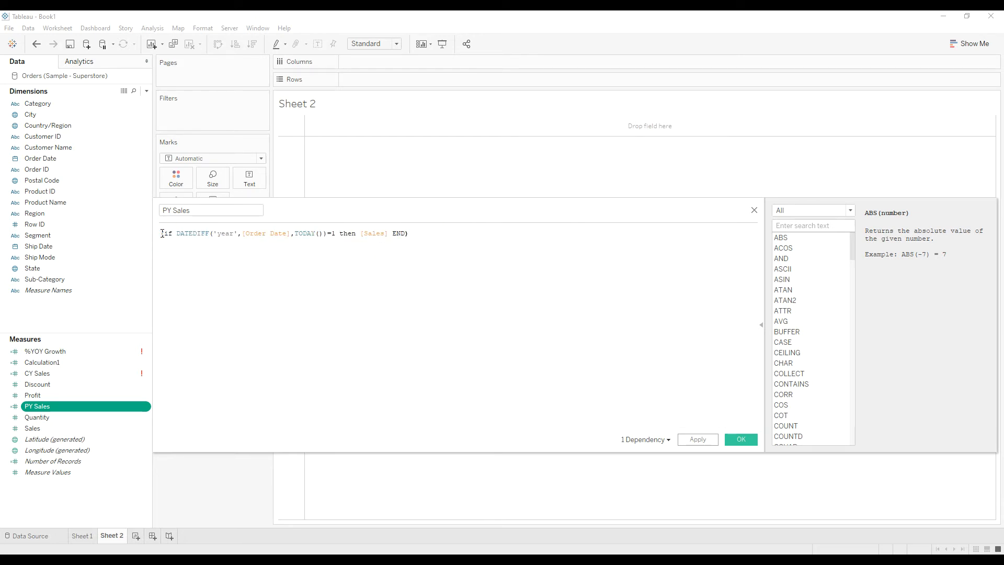
pyautogui.write('(ZN(SUM([Sales])) - LOOKUP(ZN(SUM([Sales])), -1)) / ABS(LOOKUP(ZN(SUM([Sales])), -1))')
pyautogui.hotkey('ctrl', 'z')
# Step: Put the SUM function in front of the parenthesised PY Sales formula and save the field
pyautogui.write('sum')
pyautogui.click(191, 244)
pyautogui.click(738, 439)
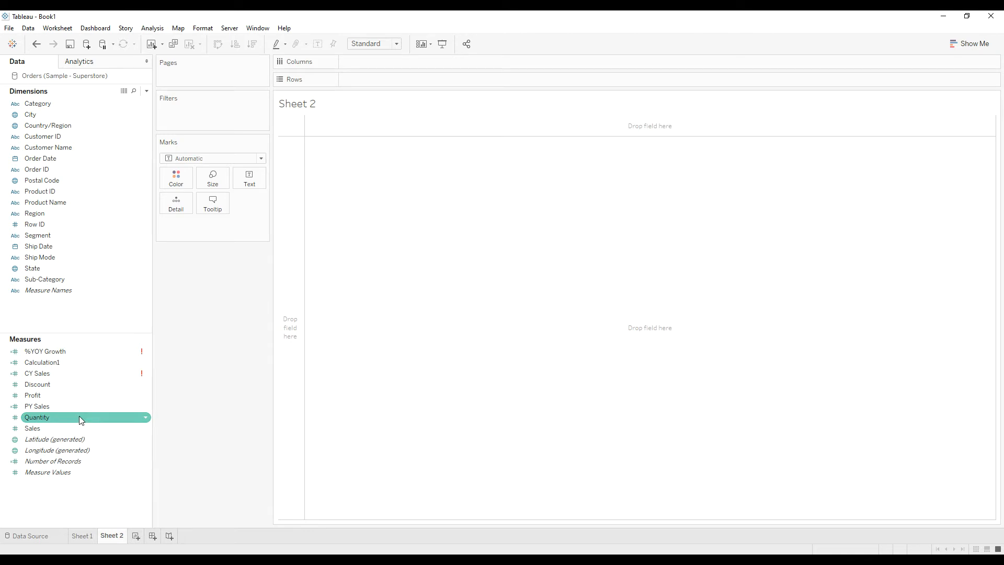
# Step: Delete the stray ZN/LOOKUP growth expression from the start of the CY Sales formula
pyautogui.rightClick(79, 375)
pyautogui.press('Escape')
pyautogui.rightClick(94, 375)
pyautogui.click(120, 190)
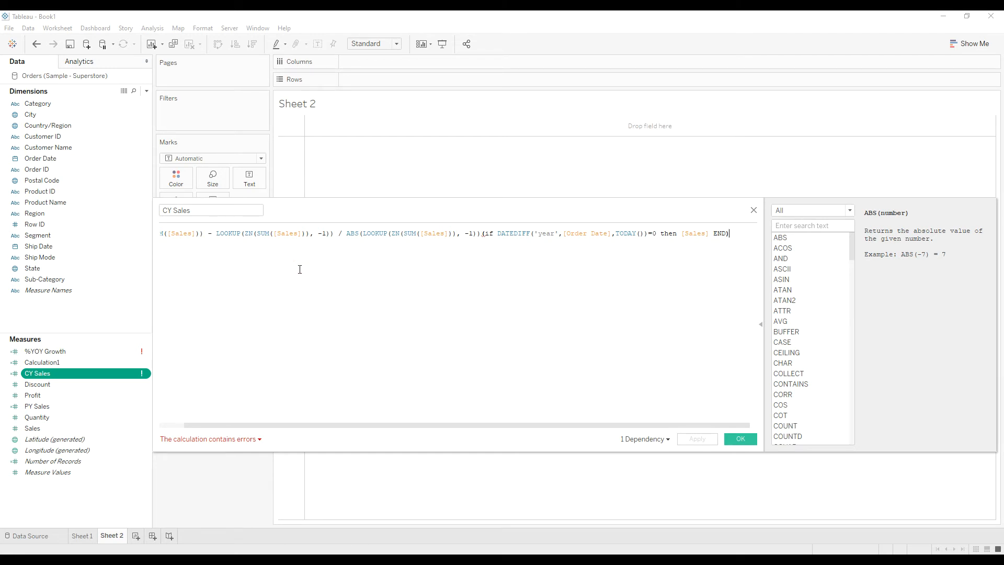
pyautogui.click(518, 235)
pyautogui.moveTo(741, 235); pyautogui.dragTo(1, 225)
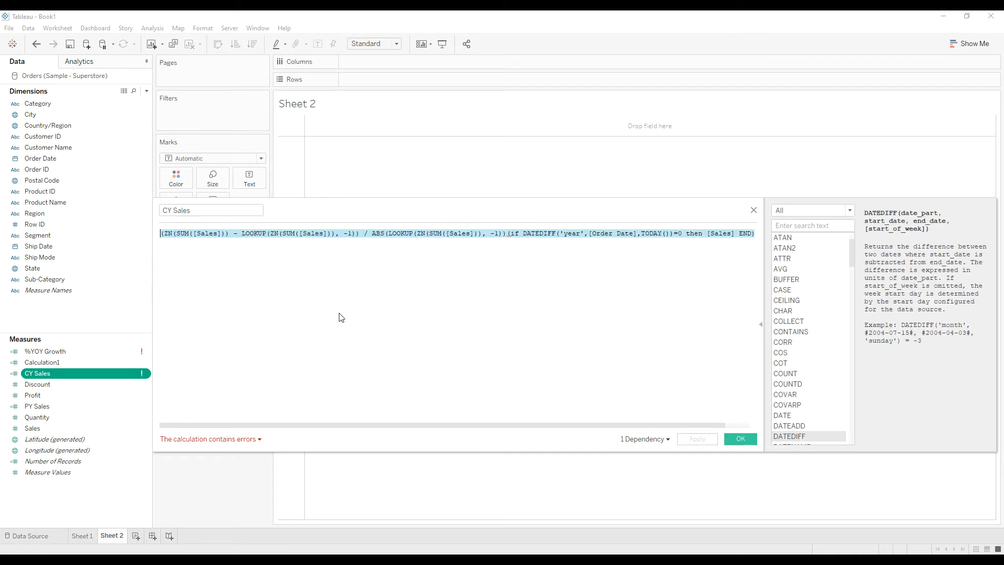
pyautogui.click(433, 313)
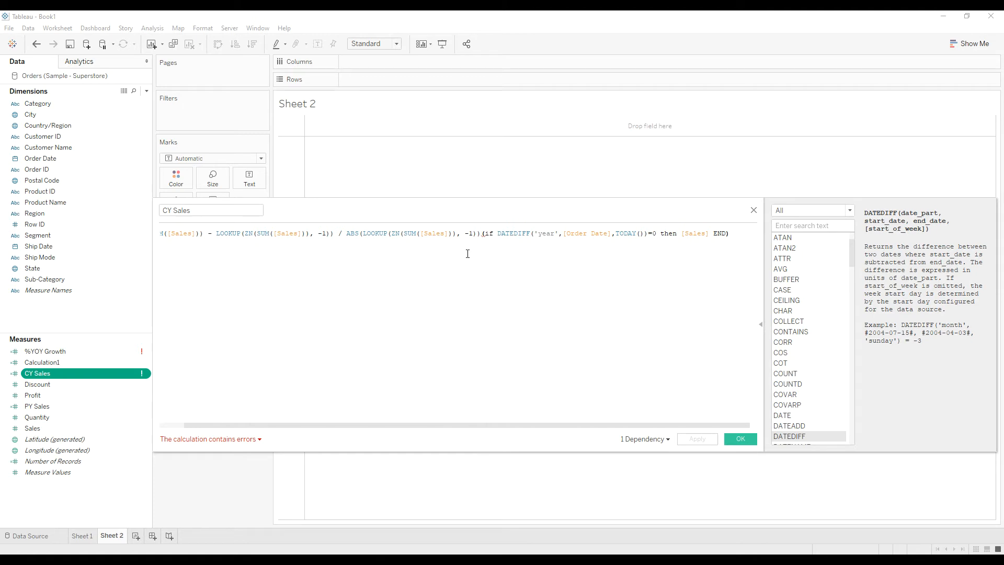
pyautogui.click(481, 233)
pyautogui.moveTo(481, 233); pyautogui.dragTo(0, 237)
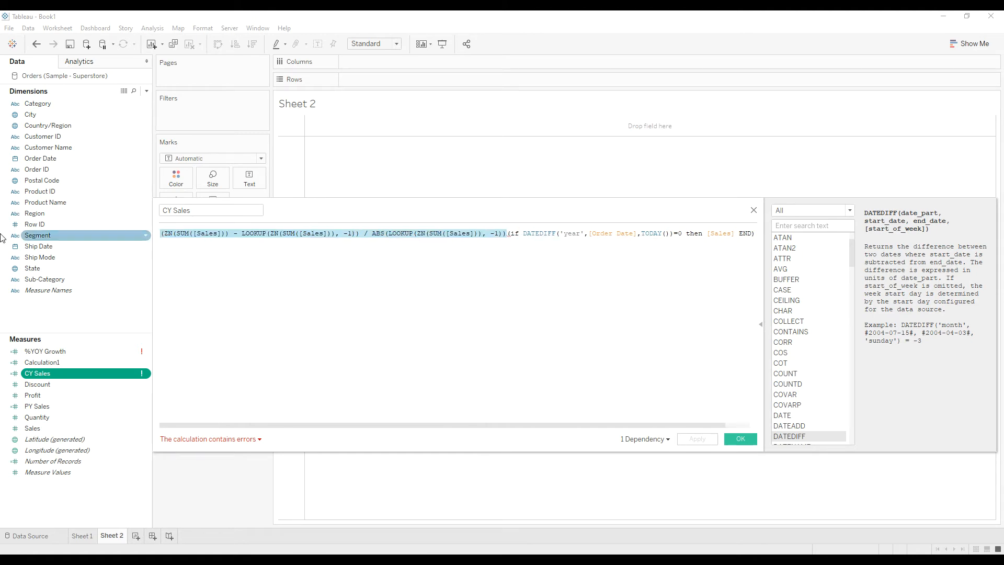
pyautogui.press('BackSpace')
# Step: Put the SUM function in front of the parenthesised CY Sales formula and save the field
pyautogui.write('sum')
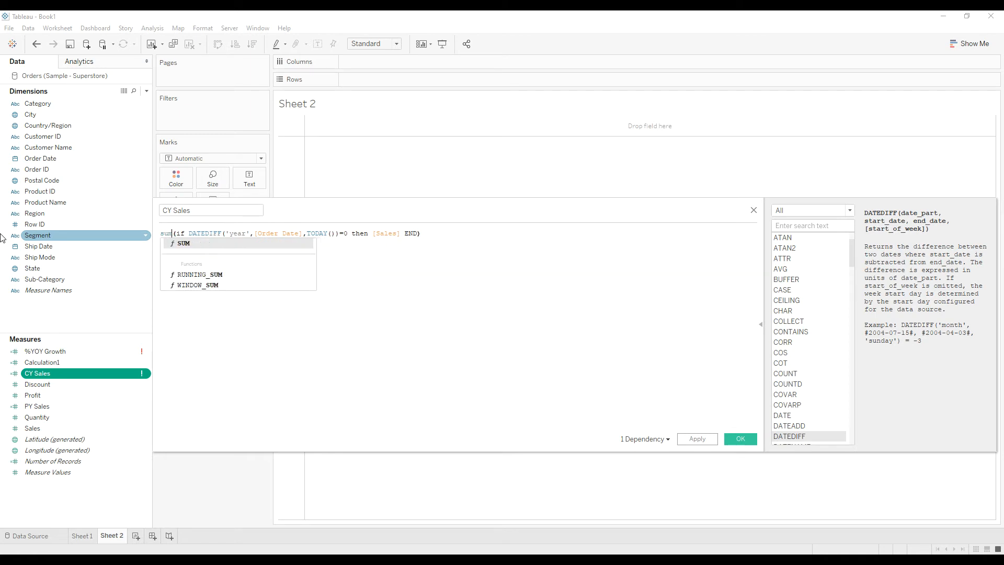
pyautogui.click(170, 246)
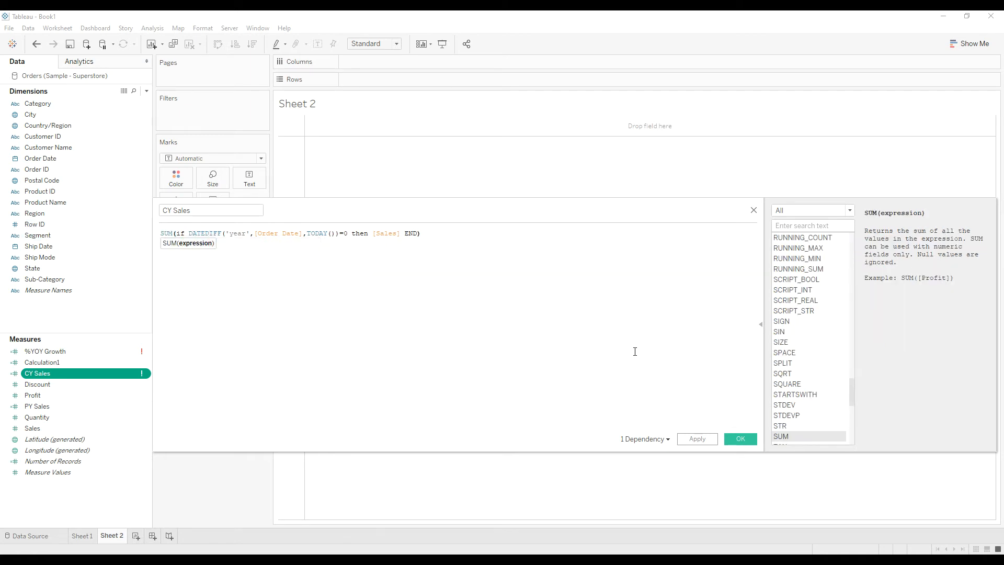
pyautogui.click(740, 438)
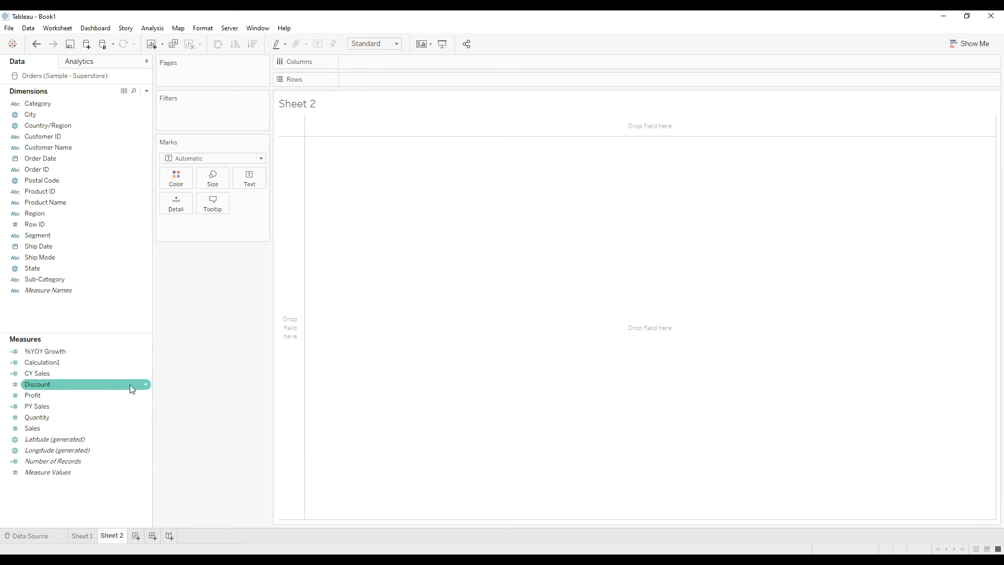
# Step: Enclose the whole %YOY Growth formula in parentheses, multiply it by 100, and save the field
pyautogui.click(64, 353)
pyautogui.rightClick(64, 353)
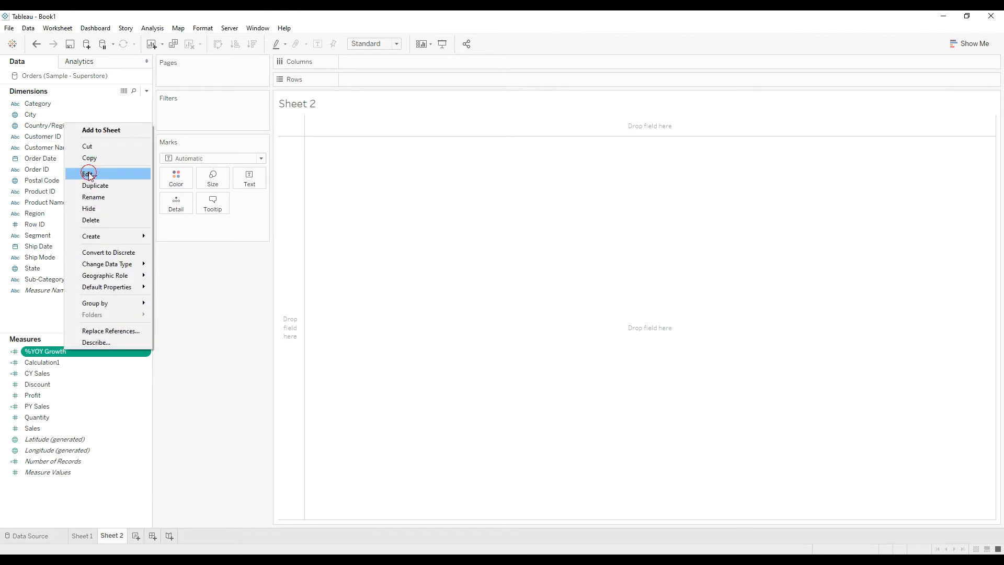
pyautogui.click(86, 174)
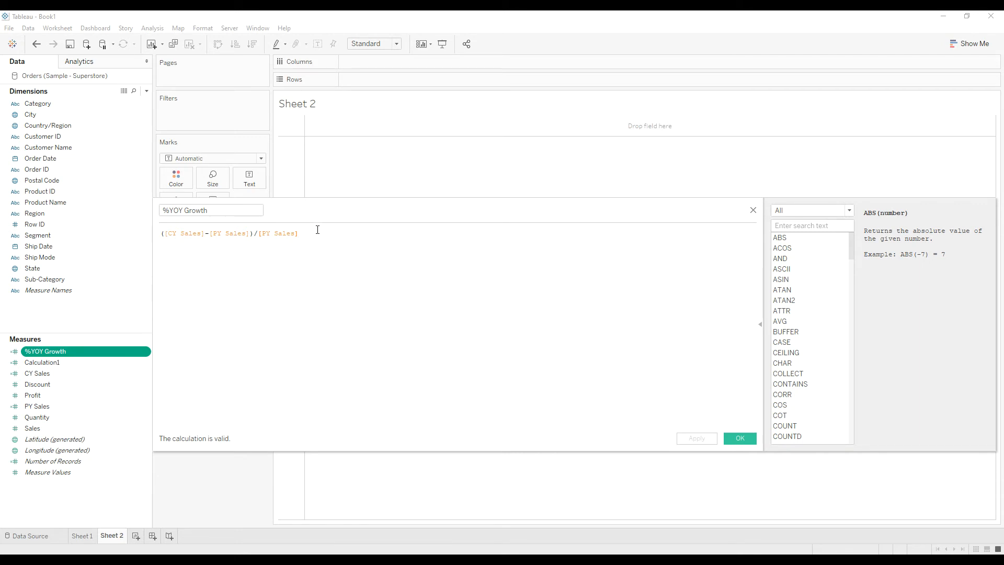
pyautogui.write(')')
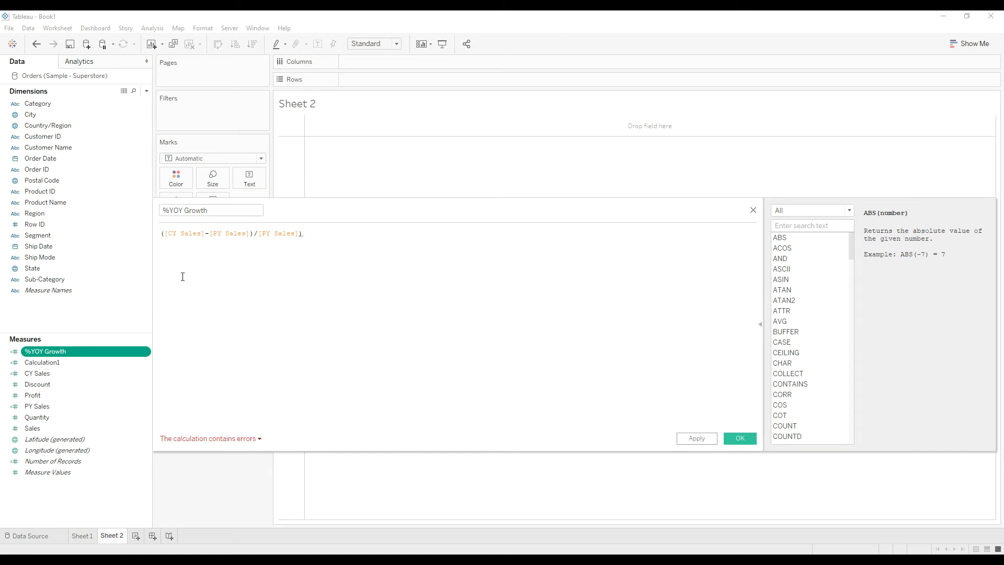
pyautogui.click(163, 239)
pyautogui.write('(')
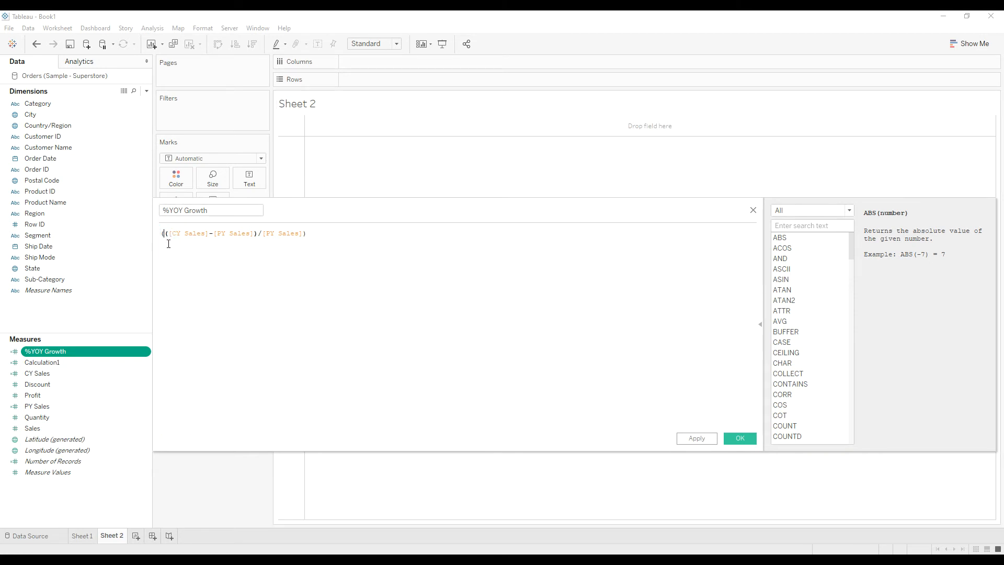
pyautogui.click(346, 237)
pyautogui.write('*100')
pyautogui.click(741, 437)
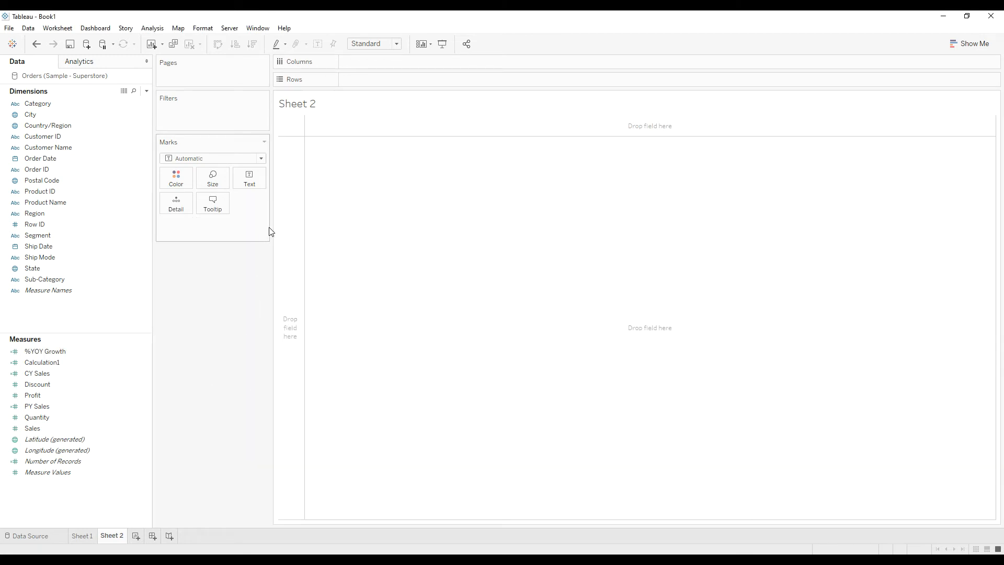
# Step: Widen the Marks area on Sheet 2 and show the %YOY Growth measure as text
pyautogui.moveTo(272, 225); pyautogui.dragTo(313, 227)
pyautogui.click(85, 362)
pyautogui.click(45, 351)
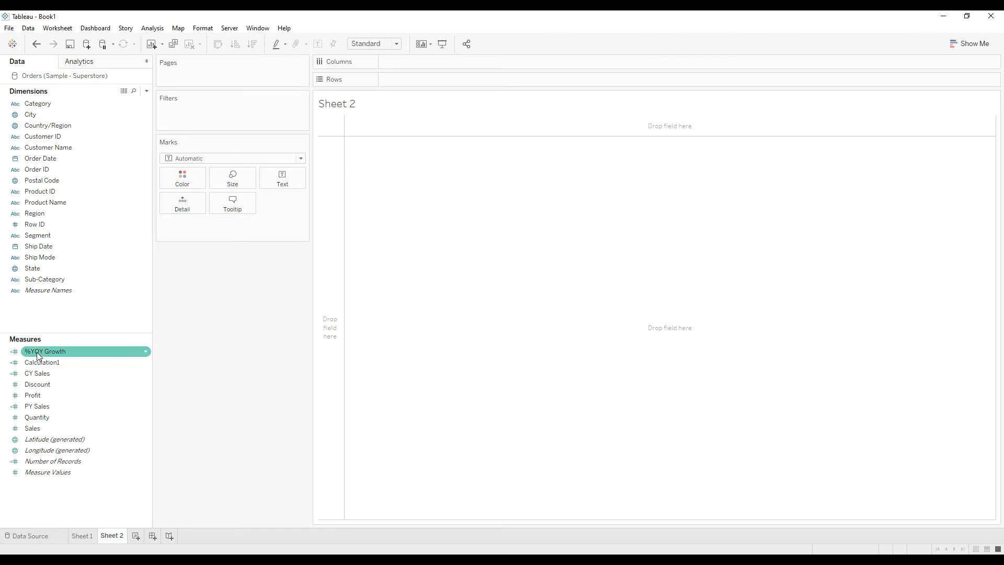
pyautogui.moveTo(41, 359); pyautogui.dragTo(283, 185)
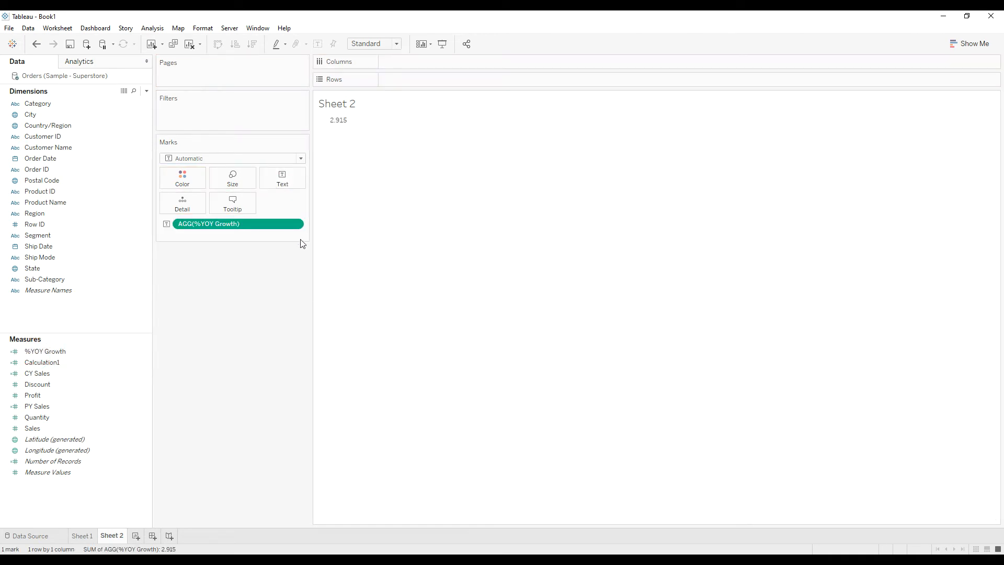
# Step: Format the %YOY Growth value as a custom number with 2 decimal places and a % suffix
pyautogui.rightClick(251, 222)
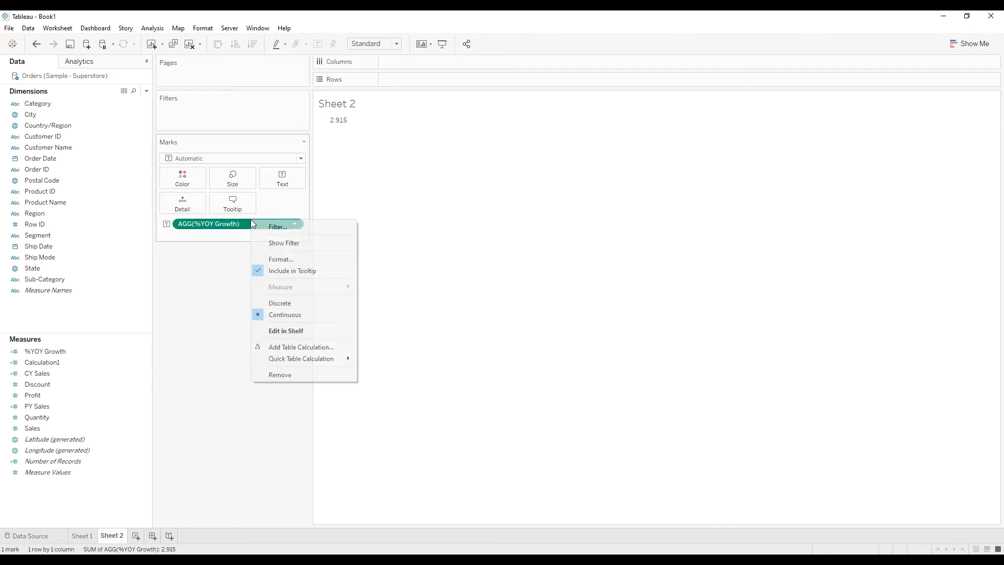
pyautogui.click(302, 259)
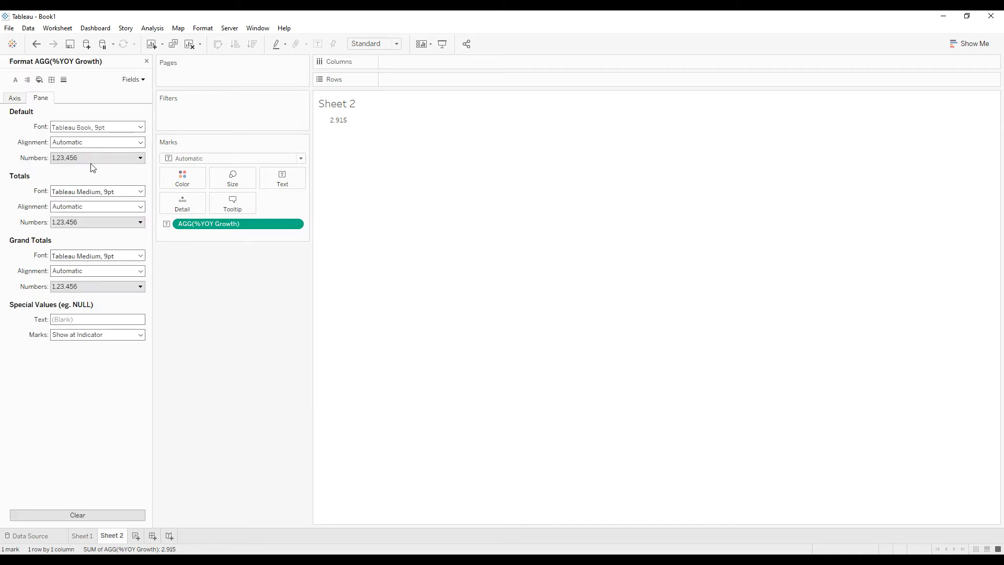
pyautogui.click(90, 158)
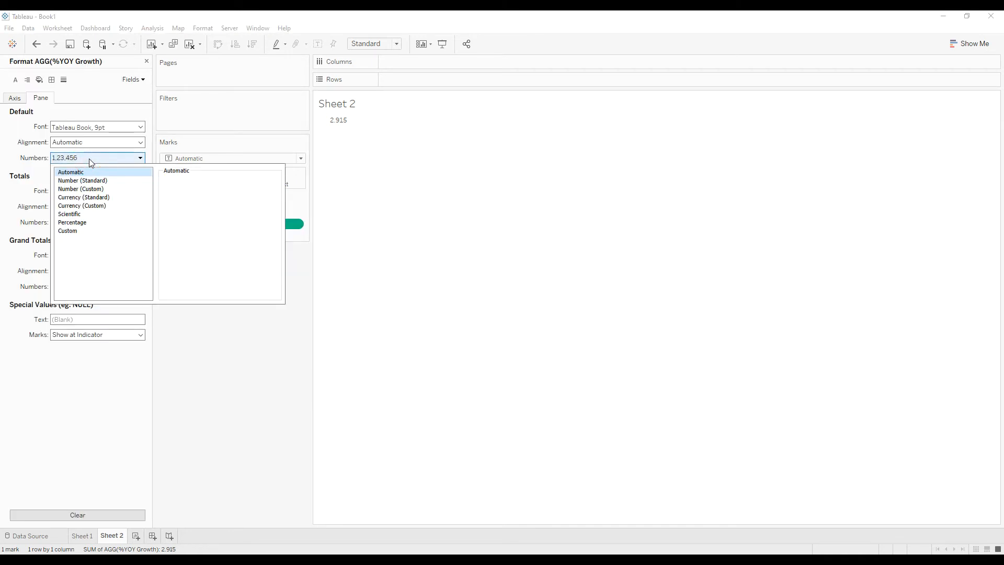
pyautogui.click(98, 189)
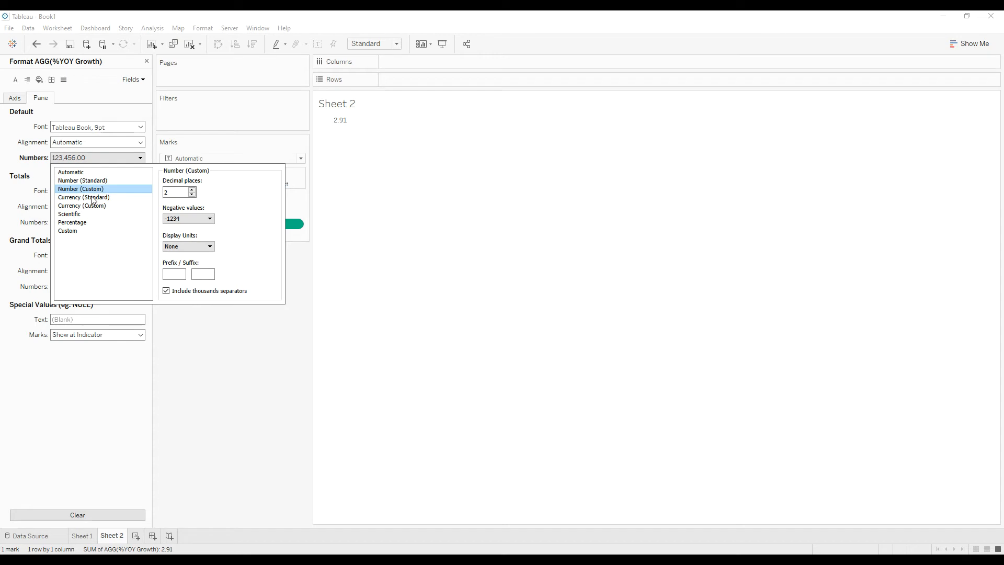
pyautogui.click(192, 195)
pyautogui.click(199, 275)
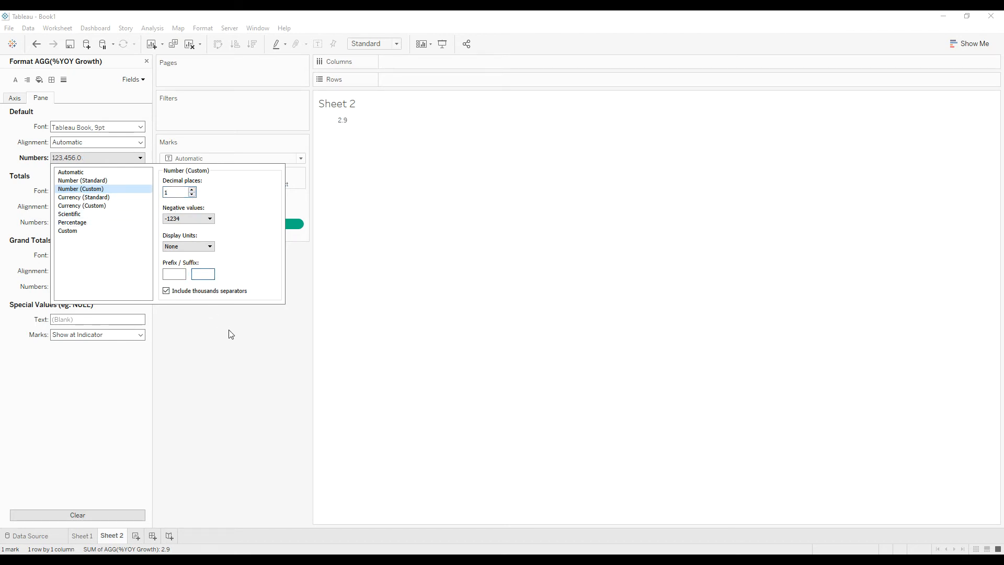
pyautogui.write('%')
pyautogui.click(192, 191)
pyautogui.click(248, 389)
# Step: Compare the growth figure on Sheet 1 with the one on Sheet 2, and close the formatting options
pyautogui.click(83, 536)
pyautogui.click(183, 446)
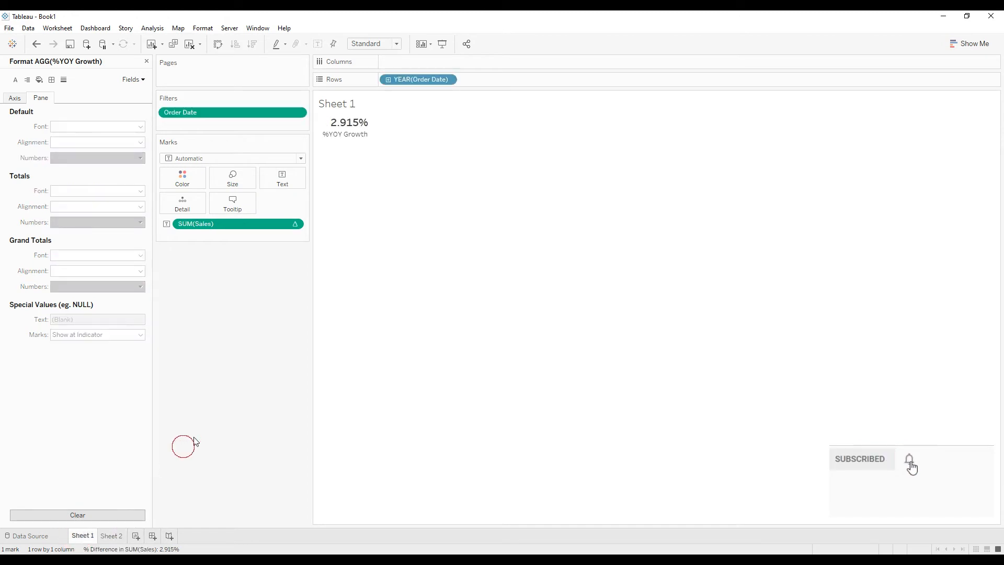
pyautogui.moveTo(340, 132)
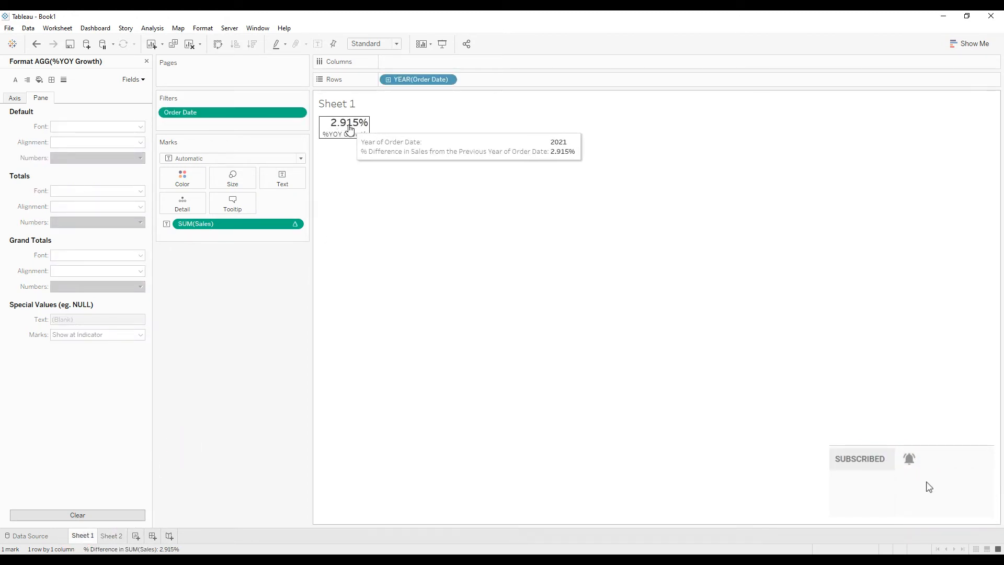
pyautogui.click(111, 535)
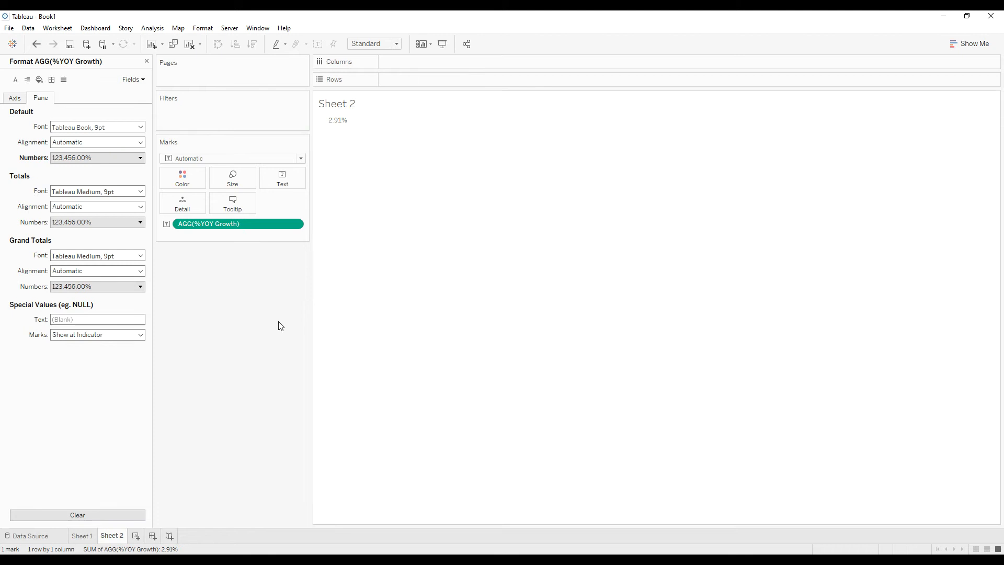
pyautogui.click(146, 61)
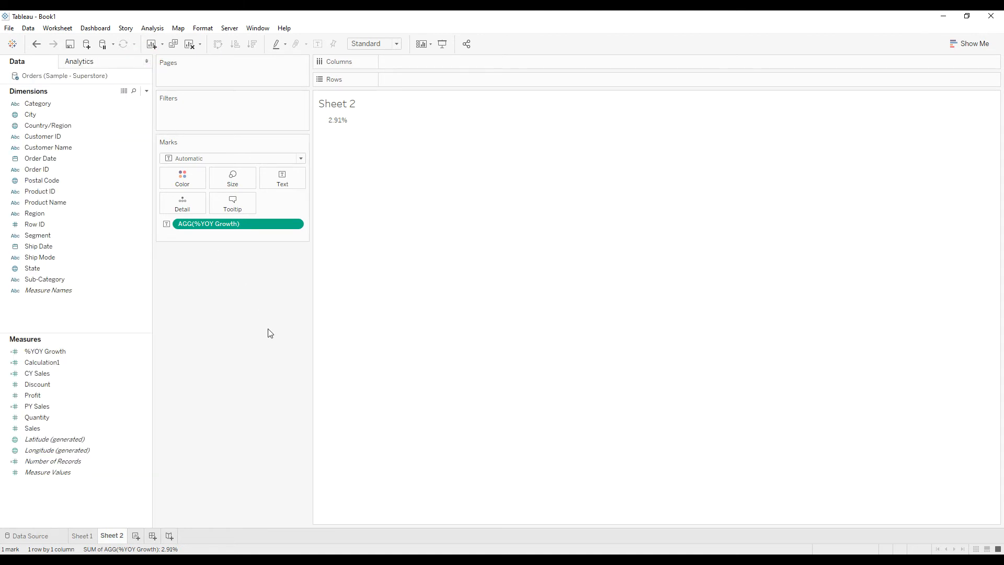
# Step: Review the multiplication by 100 at the end of the %YOY Growth formula, and close the formula editor
pyautogui.rightClick(62, 351)
pyautogui.click(99, 178)
pyautogui.click(307, 234)
pyautogui.write(')/[PY Sales])*100')
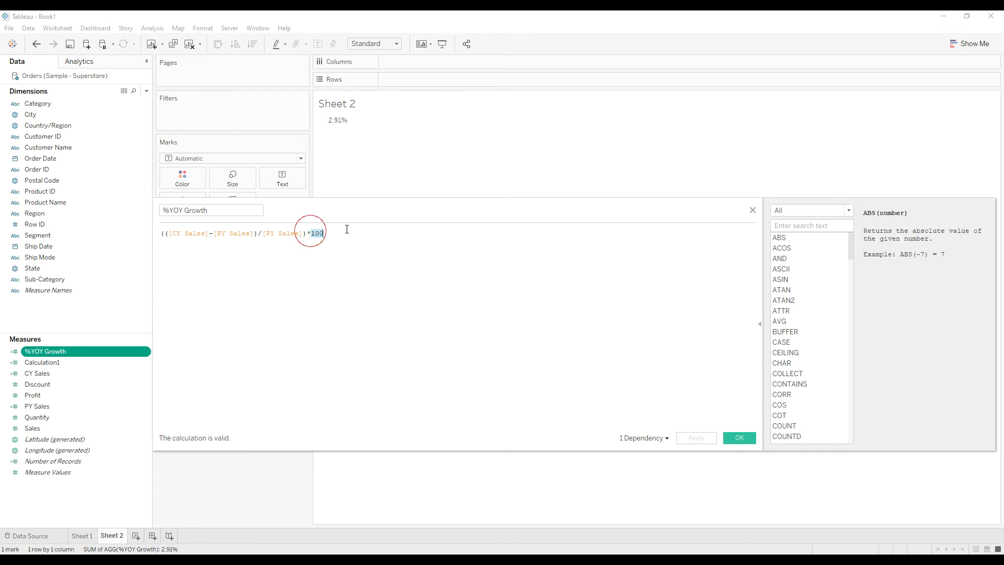
pyautogui.click(738, 439)
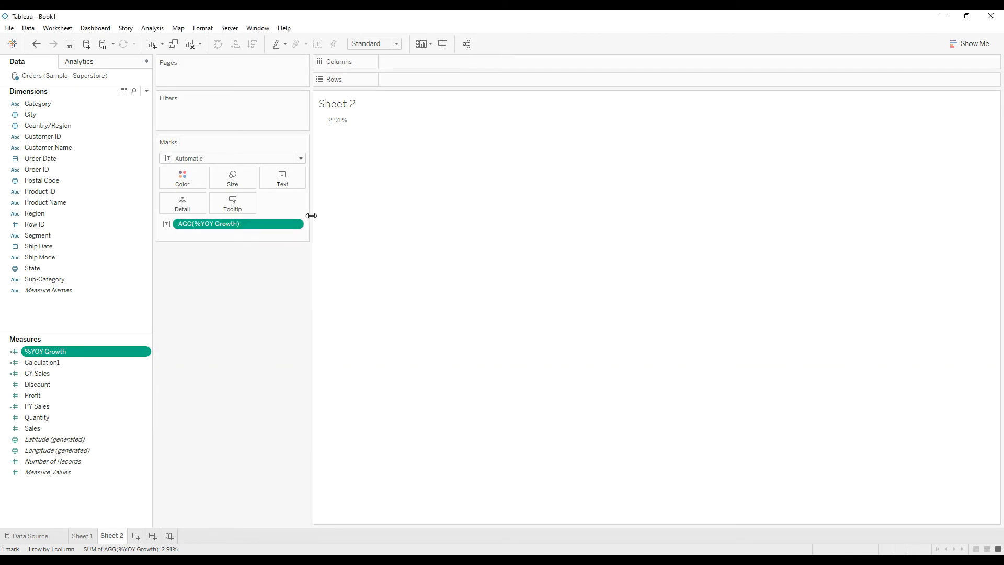
# Step: Add a new worksheet and widen its Marks area
pyautogui.click(136, 536)
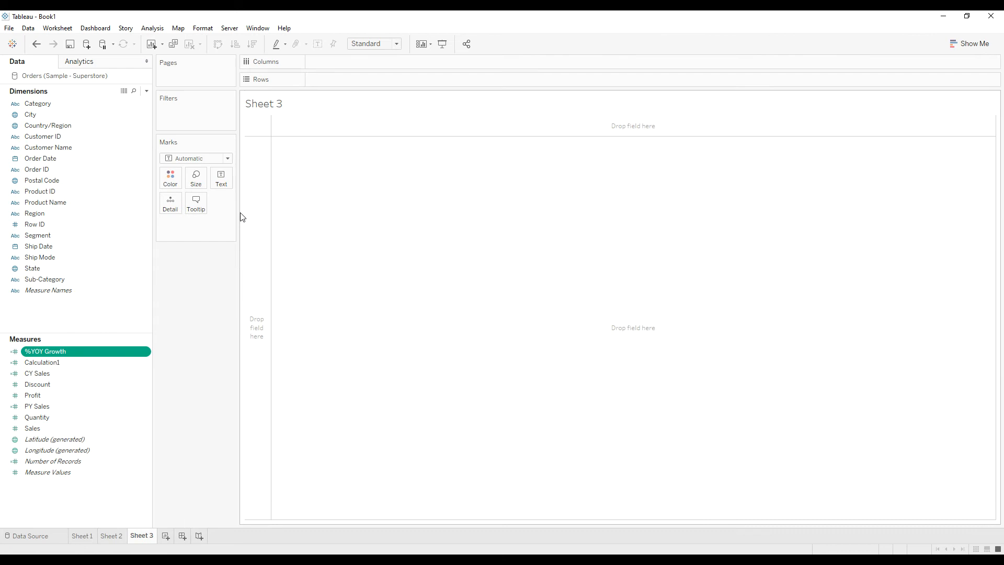
pyautogui.moveTo(237, 212); pyautogui.dragTo(280, 212)
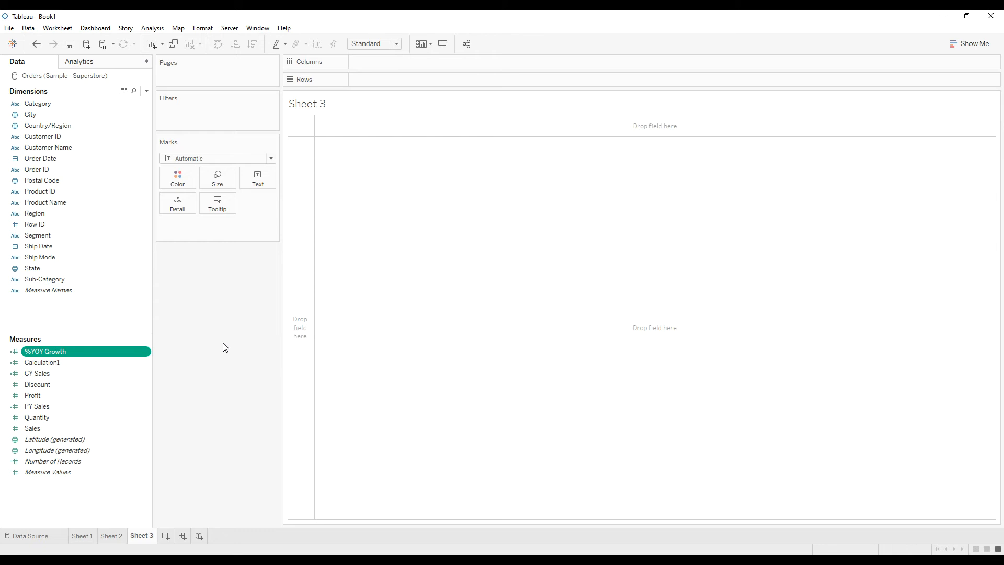
pyautogui.rightClick(111, 318)
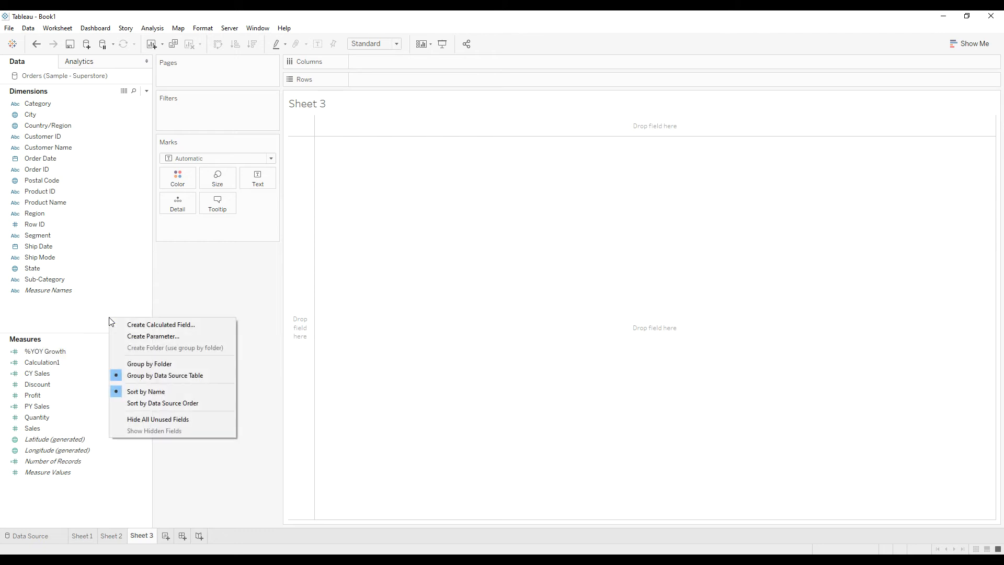
pyautogui.click(138, 329)
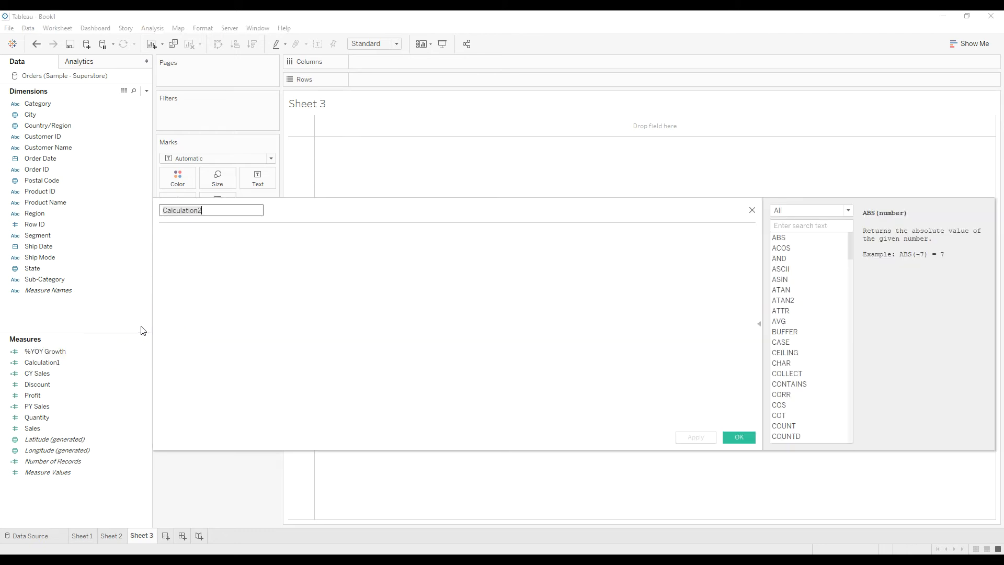
pyautogui.click(752, 210)
# Step: Put Order Date on Rows of Sheet 3 and show it as discrete exact dates
pyautogui.moveTo(40, 158); pyautogui.dragTo(366, 81)
pyautogui.rightClick(362, 81)
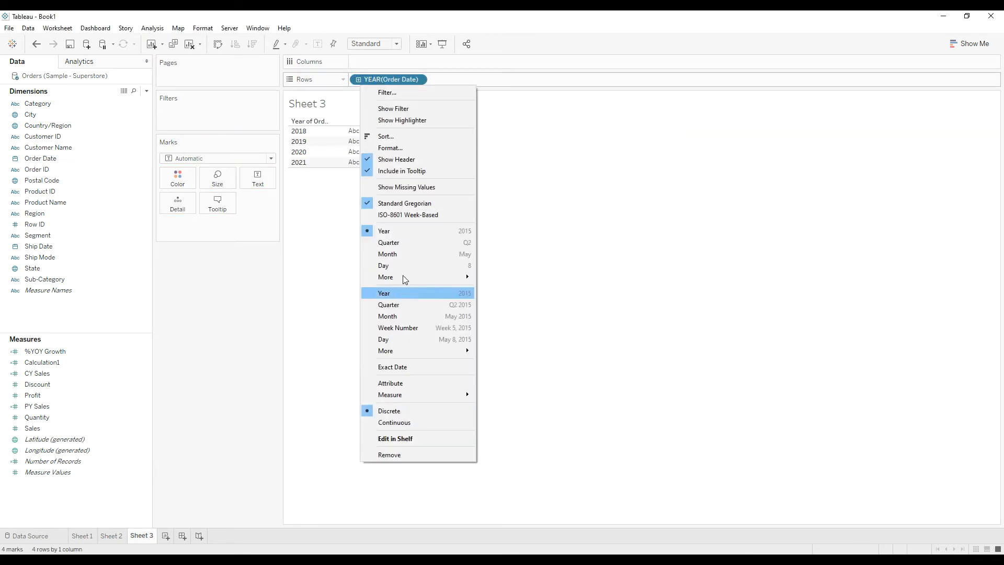
pyautogui.click(393, 367)
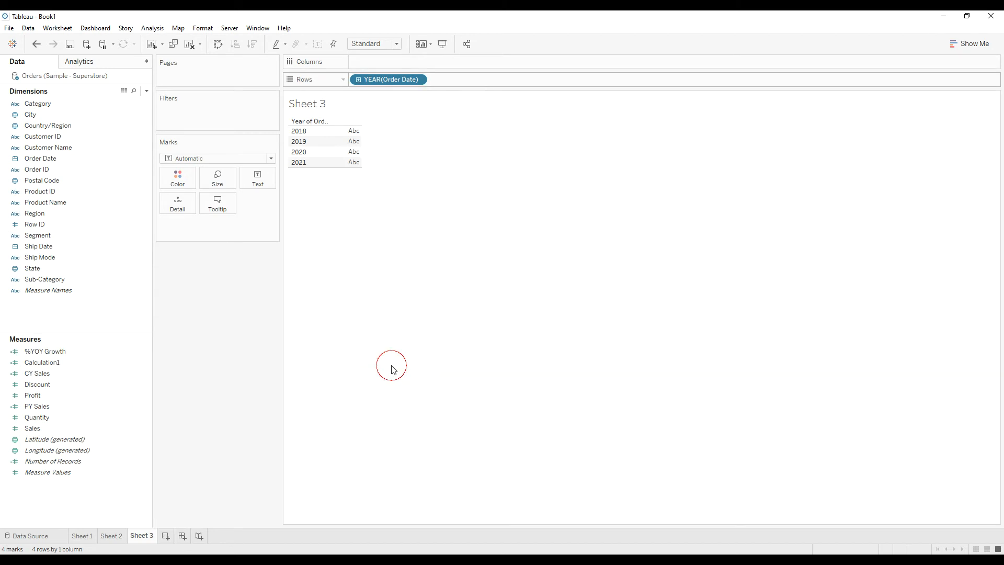
pyautogui.rightClick(374, 80)
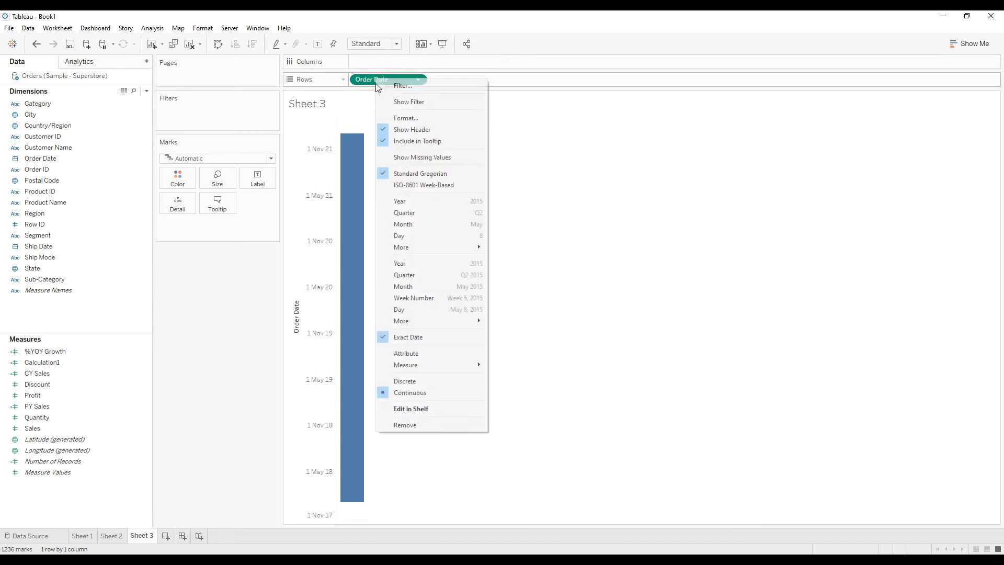
pyautogui.click(408, 381)
# Step: Examine the Order Date list at its latest dates and around the start of 2021
pyautogui.moveTo(368, 140); pyautogui.dragTo(367, 505)
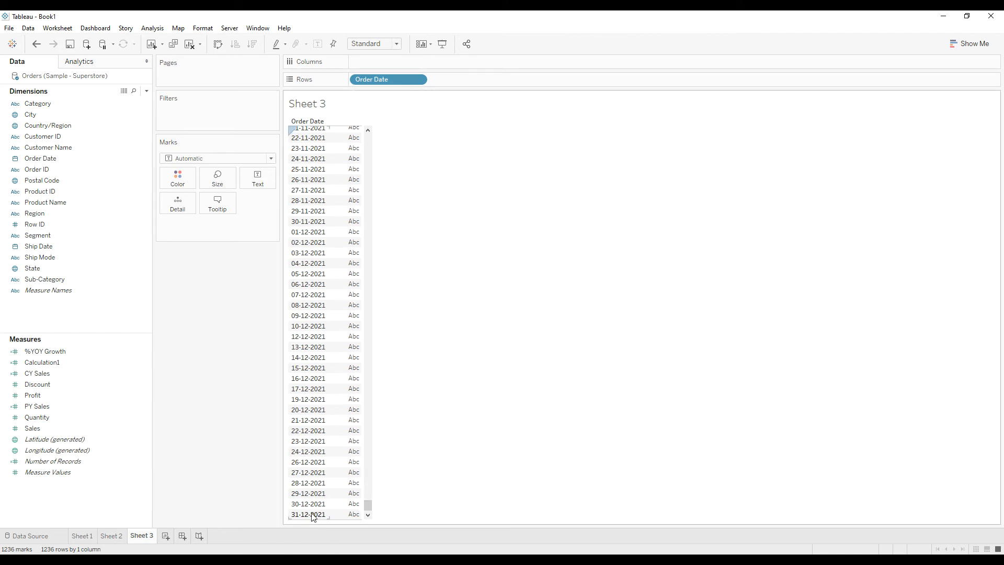
pyautogui.moveTo(370, 502); pyautogui.dragTo(389, 425)
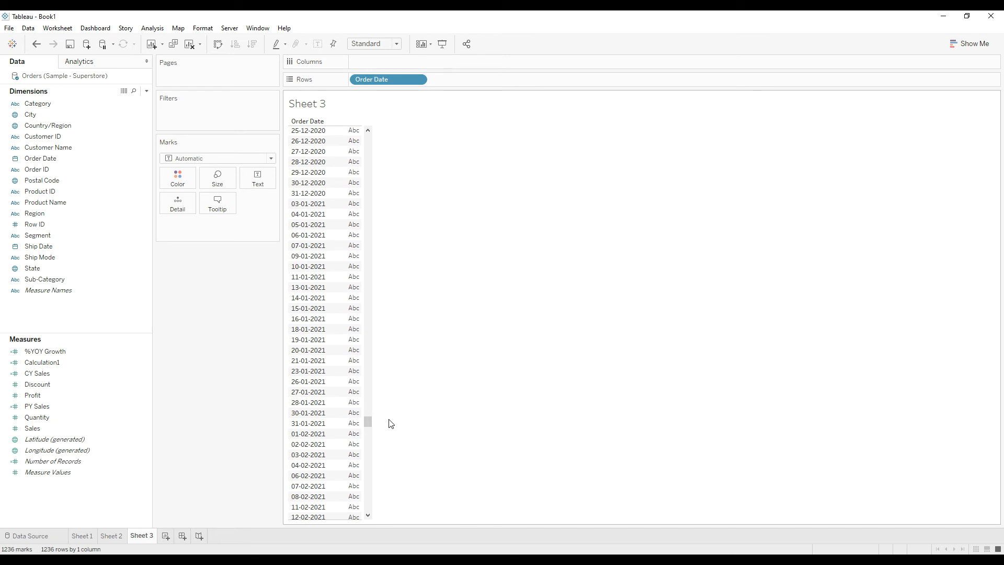
pyautogui.moveTo(369, 421)
pyautogui.mouseDown()
pyautogui.moveTo(368, 459)
pyautogui.moveTo(368, 411)
pyautogui.moveTo(368, 428)
pyautogui.mouseUp()
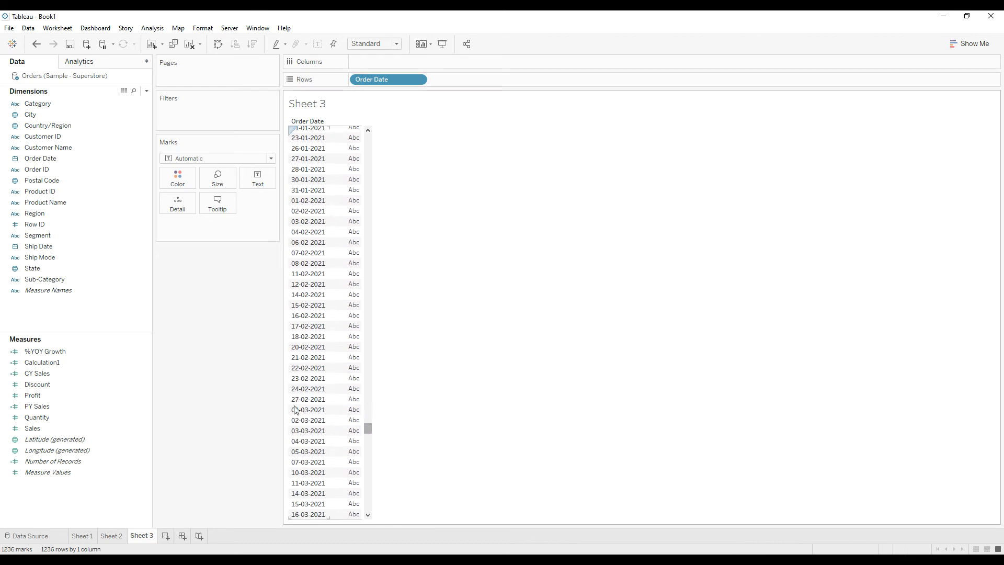
pyautogui.scroll(2, 296, 340)
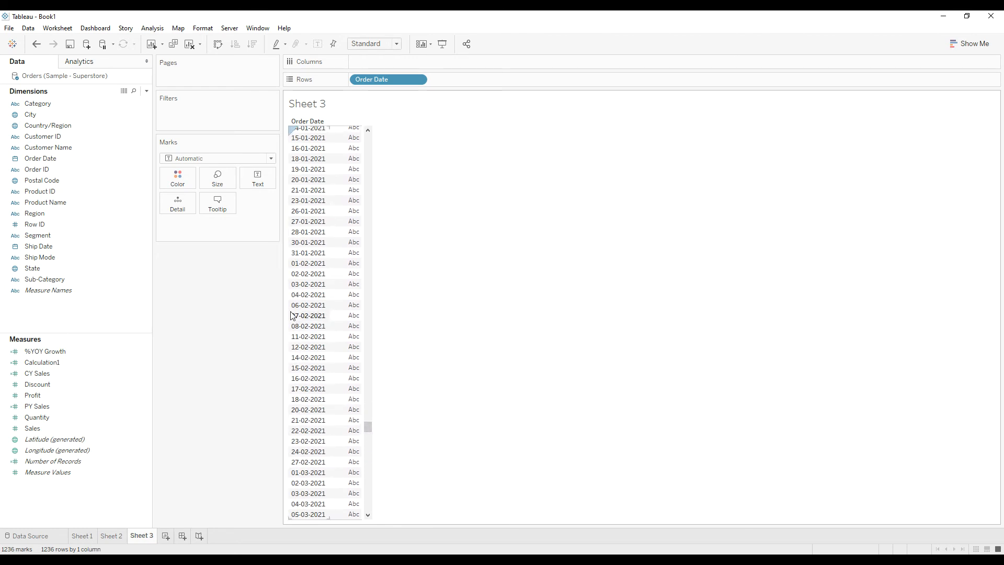
pyautogui.scroll(3, 307, 293)
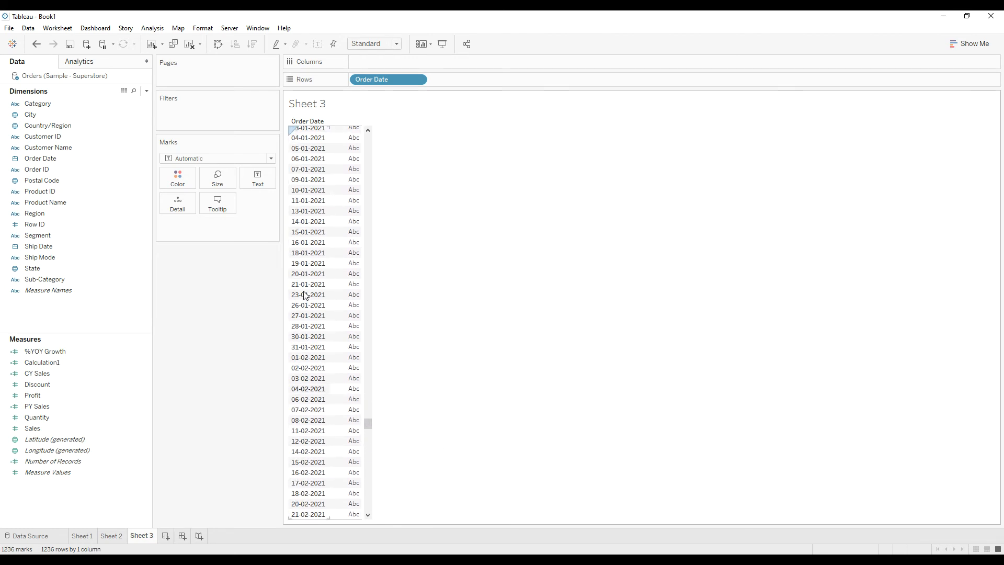
pyautogui.scroll(4, 302, 267)
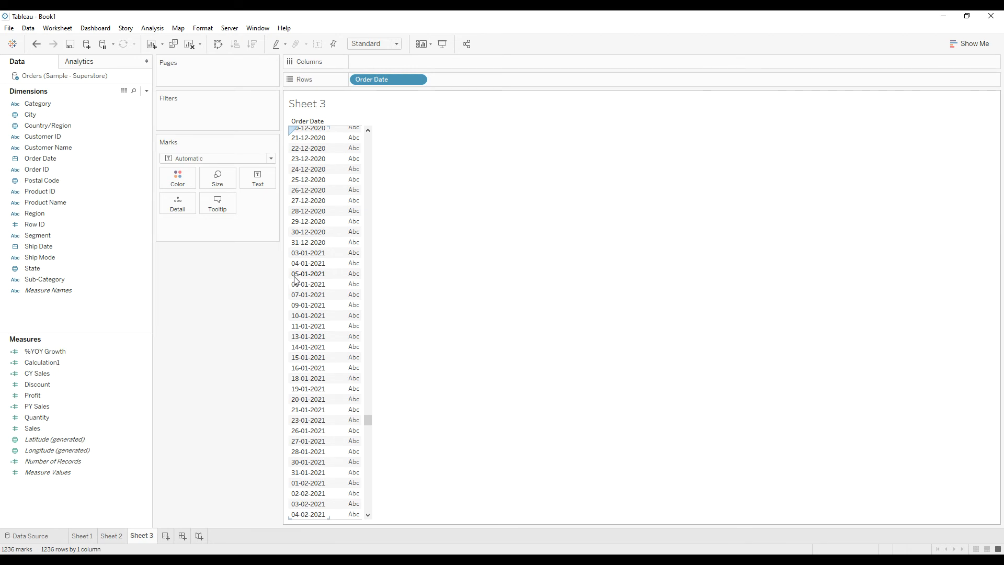
# Step: Create a new calculated field named CYTD
pyautogui.rightClick(56, 309)
pyautogui.click(85, 320)
pyautogui.write('CYTD')
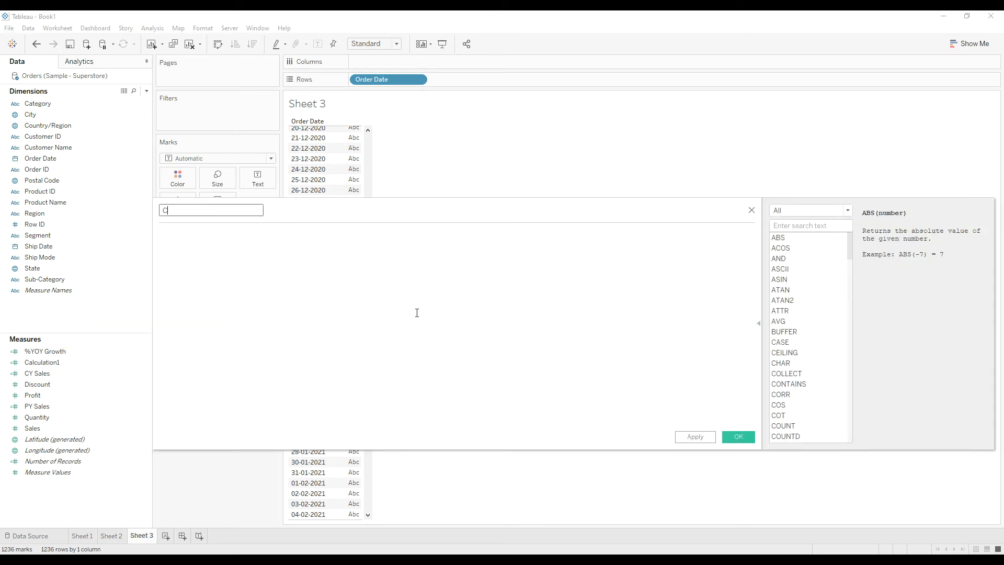
# Step: Start the CYTD formula with an IF condition using DATEDIFF with 'year' as the date part
pyautogui.click(417, 313)
pyautogui.write('if date')
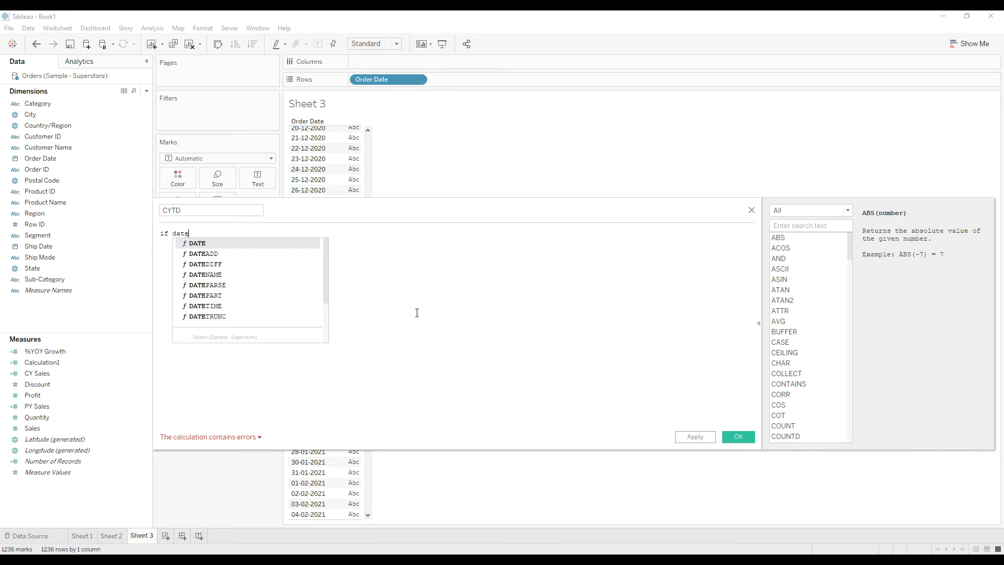
pyautogui.press('Down')
pyautogui.press('BackSpace')
pyautogui.press('BackSpace')
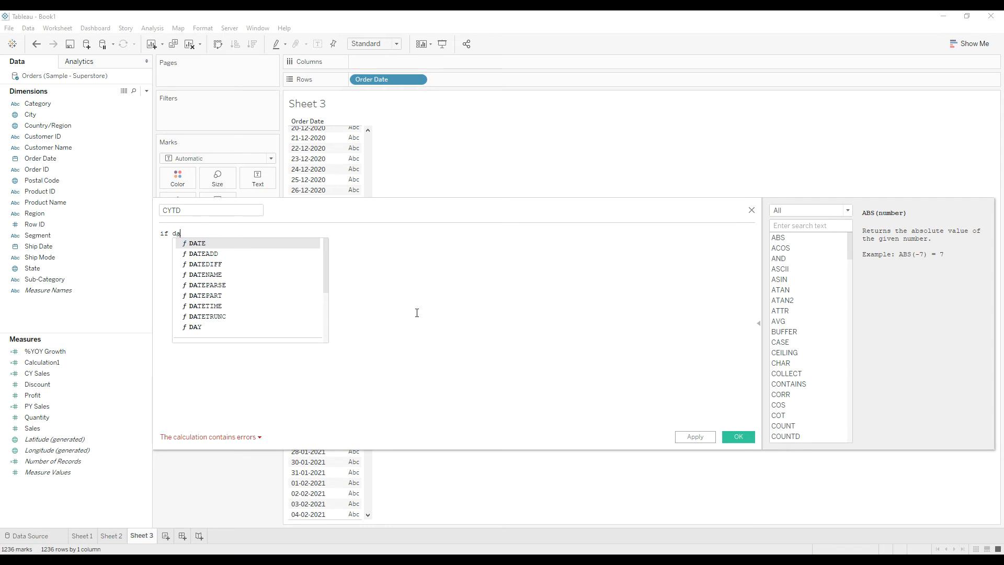
pyautogui.press('Down')
pyautogui.press('Down')
pyautogui.press('Return')
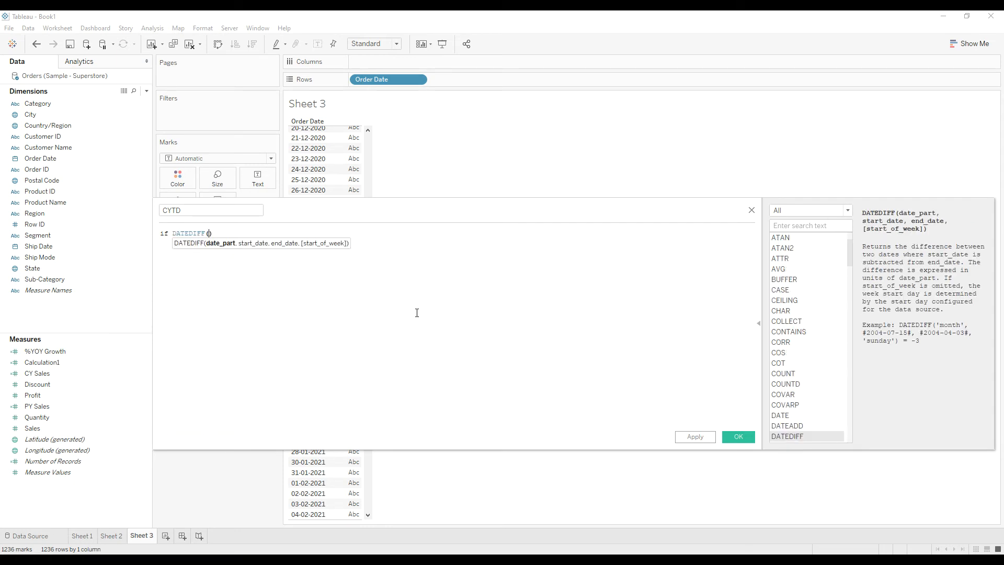
pyautogui.write("'")
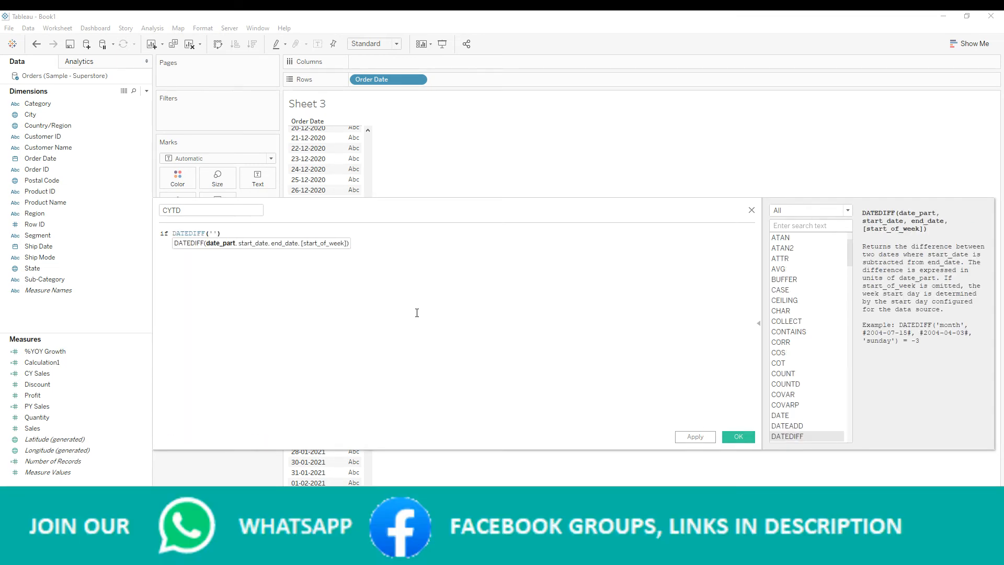
pyautogui.write('year')
pyautogui.press('BackSpace')
pyautogui.press('BackSpace')
pyautogui.press('BackSpace')
pyautogui.write("year',")
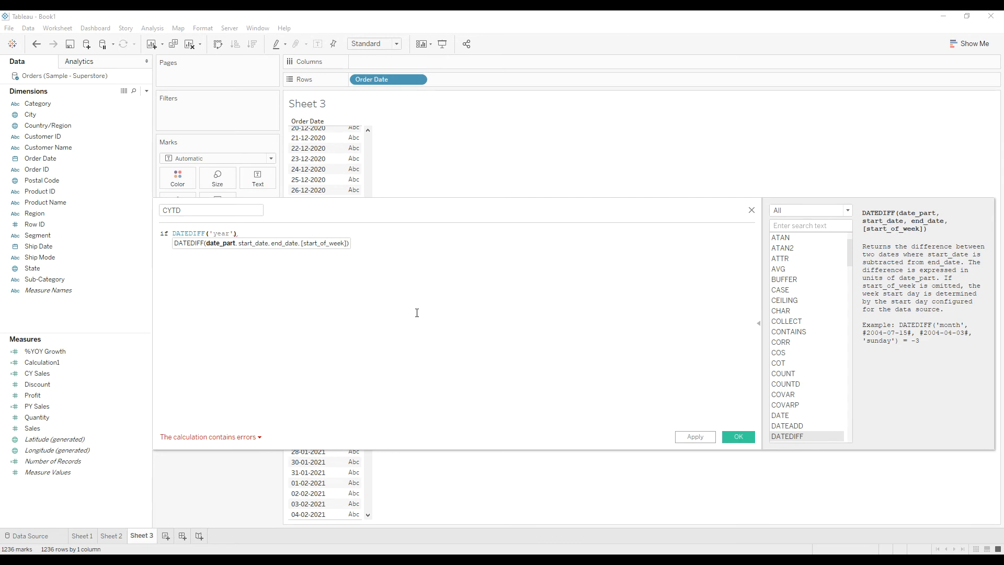
# Step: Complete the DATEDIFF condition with [Order Date] and TODAY() as its dates and compare it to 0
pyautogui.write(',or')
pyautogui.press('Down')
pyautogui.press('Return')
pyautogui.write(',tod')
pyautogui.press('Return')
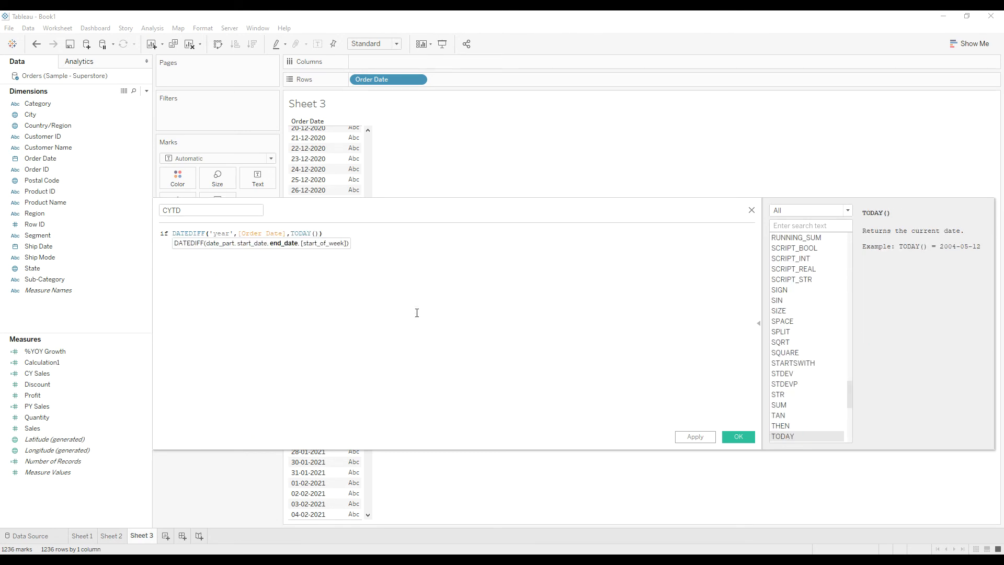
pyautogui.write(')=0')
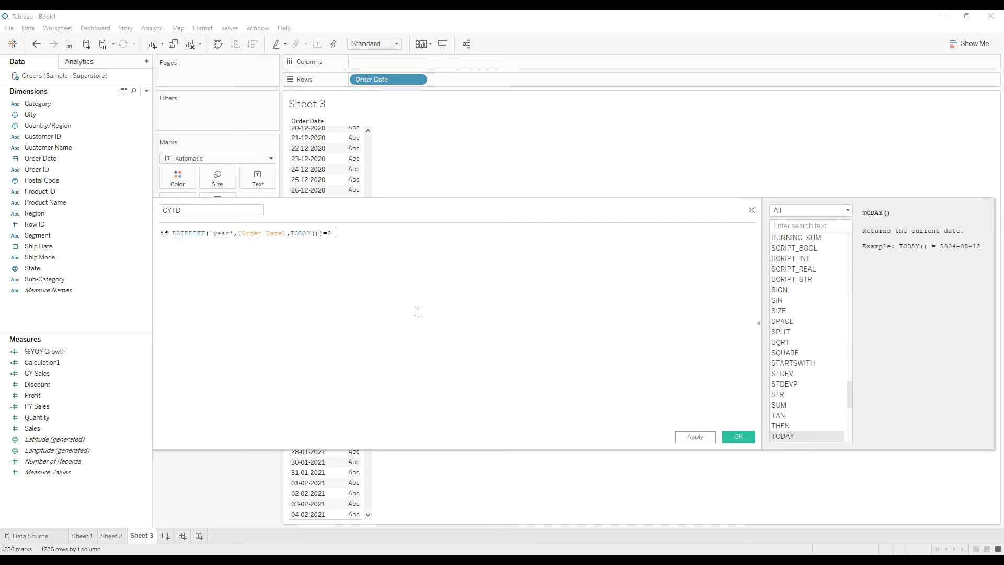
# Step: Finish the formula with and [Order Date]<=TODAY() then [Sales] END, rename the field CYTD Sales, and save it
pyautogui.moveTo(336, 236); pyautogui.dragTo(174, 236)
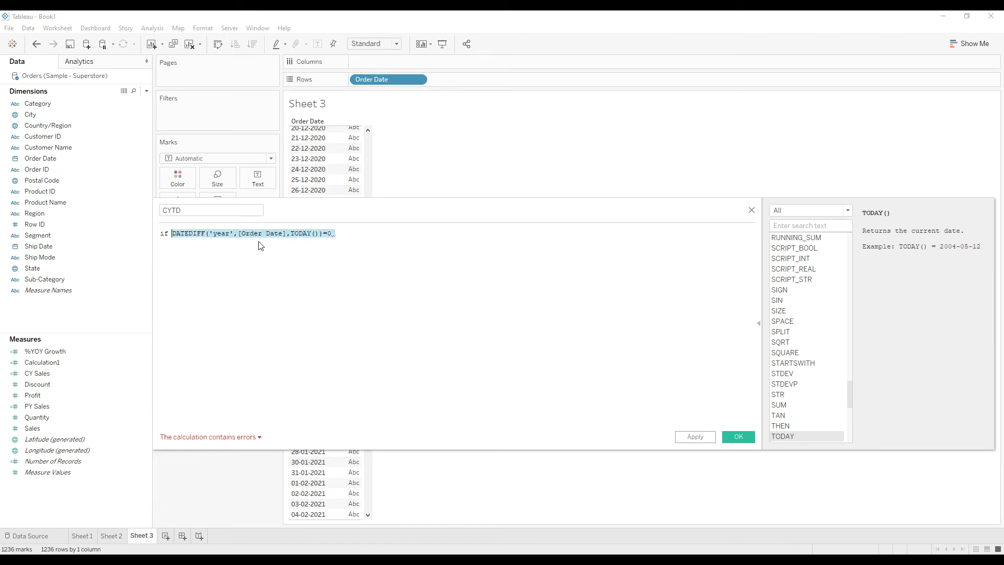
pyautogui.click(354, 233)
pyautogui.write('and [Order Date]<=TODAY()')
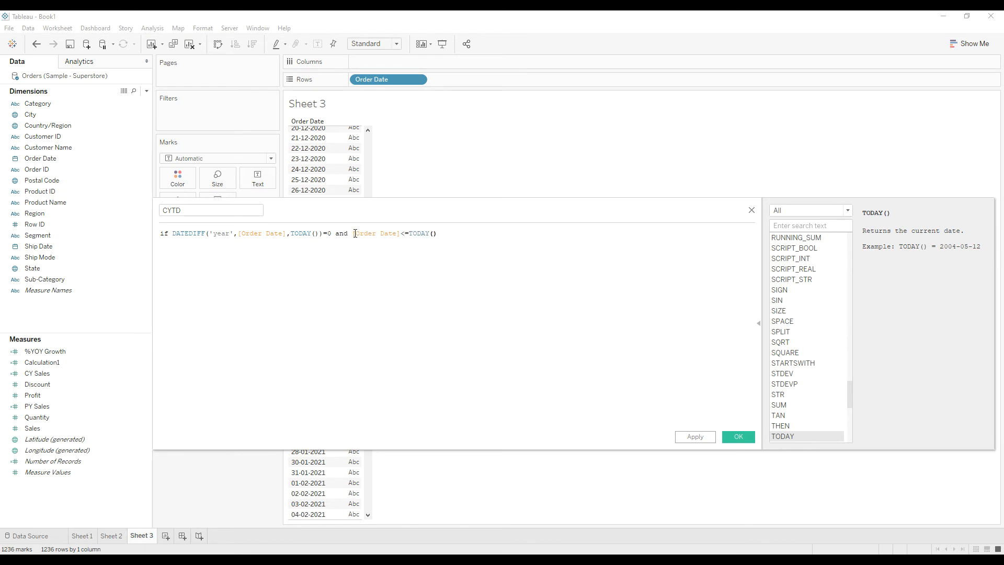
pyautogui.write(' then [Sales] eND')
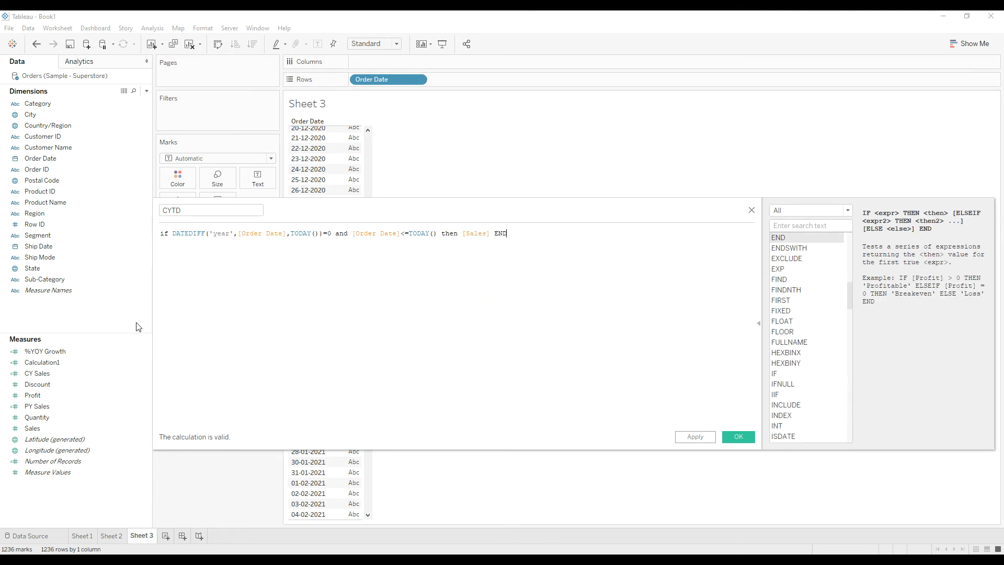
pyautogui.click(196, 213)
pyautogui.click(737, 437)
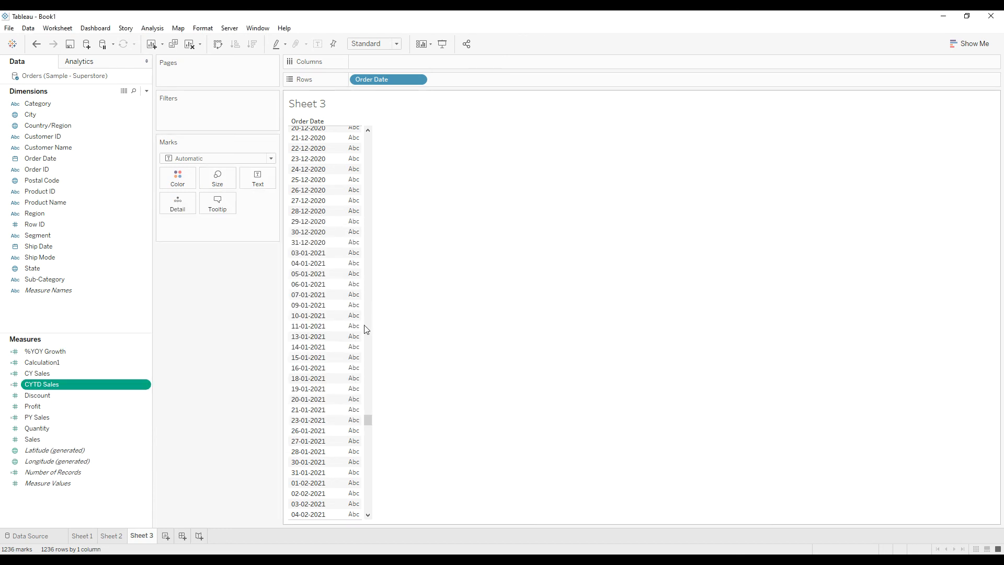
# Step: Show CYTD Sales as text beside each order date and check the rows around the start of 2020
pyautogui.moveTo(38, 387); pyautogui.dragTo(255, 180)
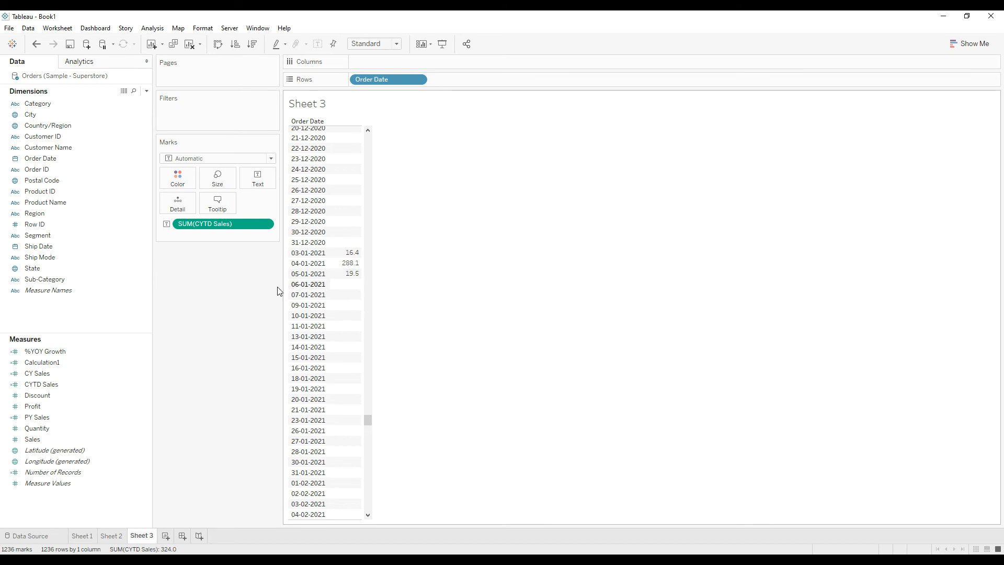
pyautogui.moveTo(368, 422); pyautogui.dragTo(375, 337)
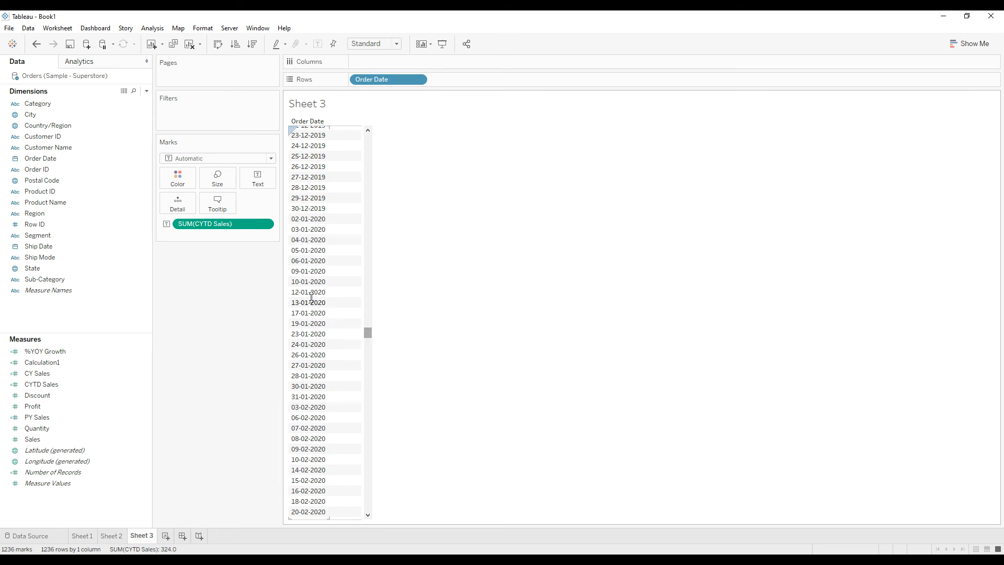
pyautogui.scroll(1, 311, 276)
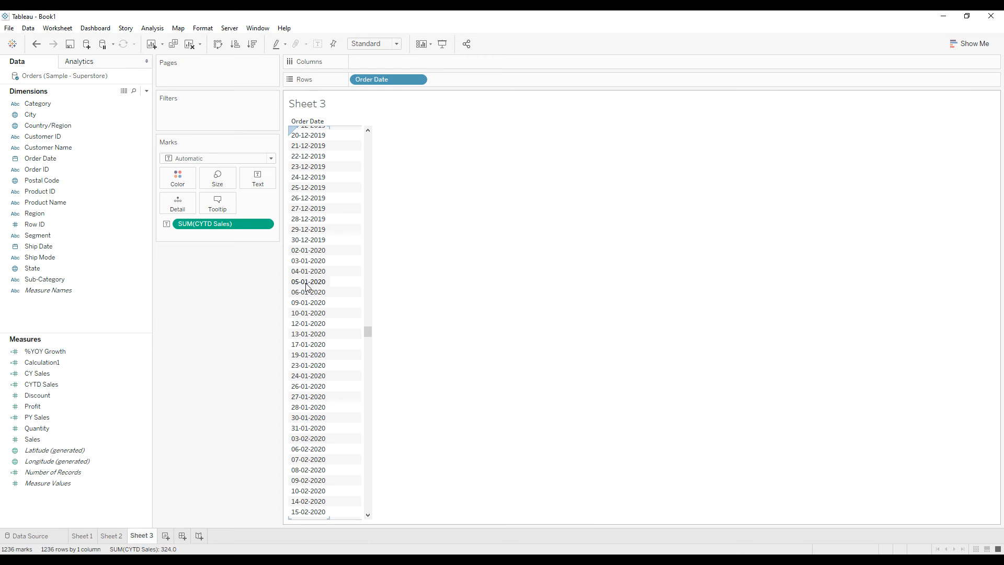
# Step: Duplicate the CYTD Sales field and open the copy for editing, renaming it PYTD Sales
pyautogui.rightClick(48, 384)
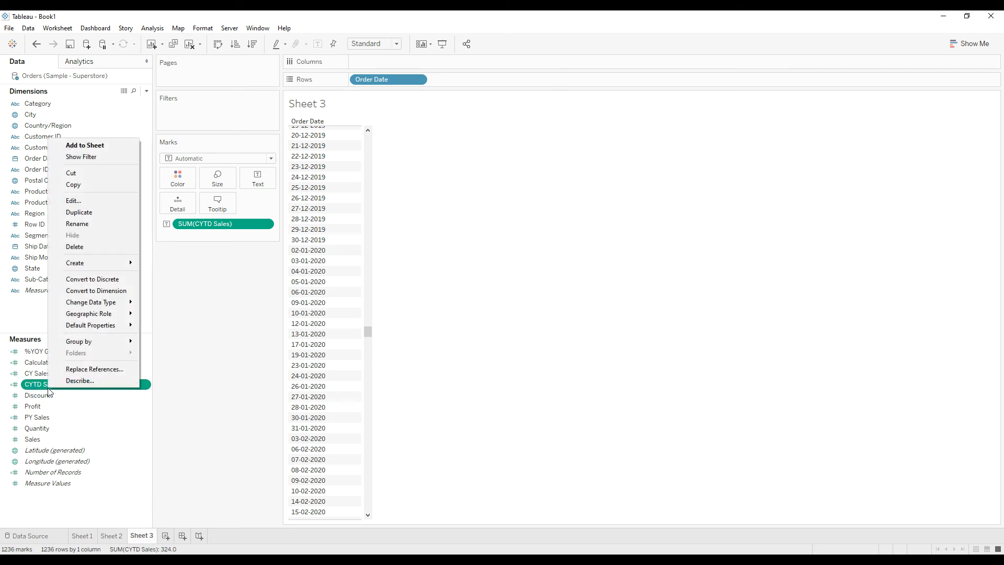
pyautogui.click(90, 215)
pyautogui.rightClick(63, 396)
pyautogui.click(103, 207)
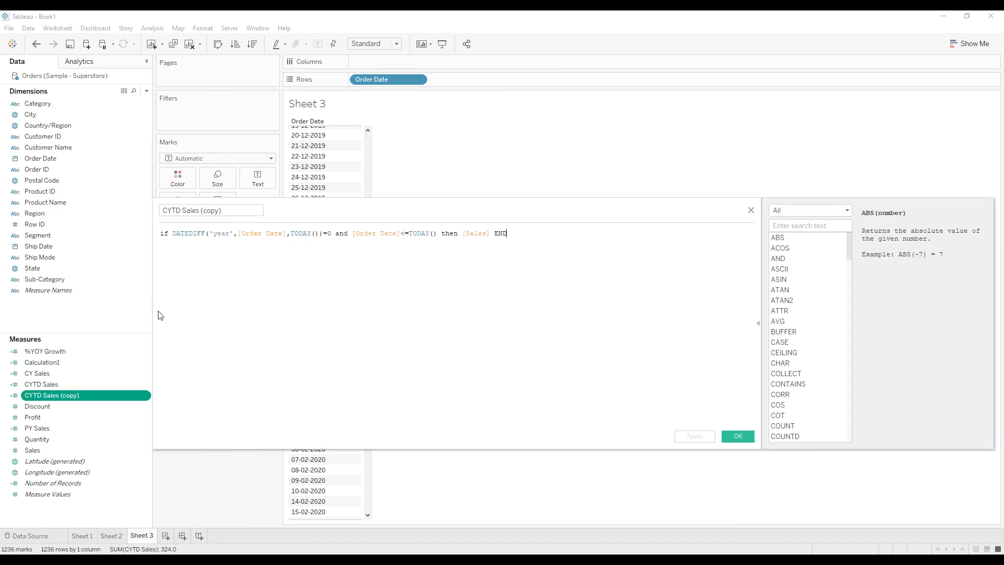
pyautogui.moveTo(167, 211); pyautogui.dragTo(151, 213)
pyautogui.write('P')
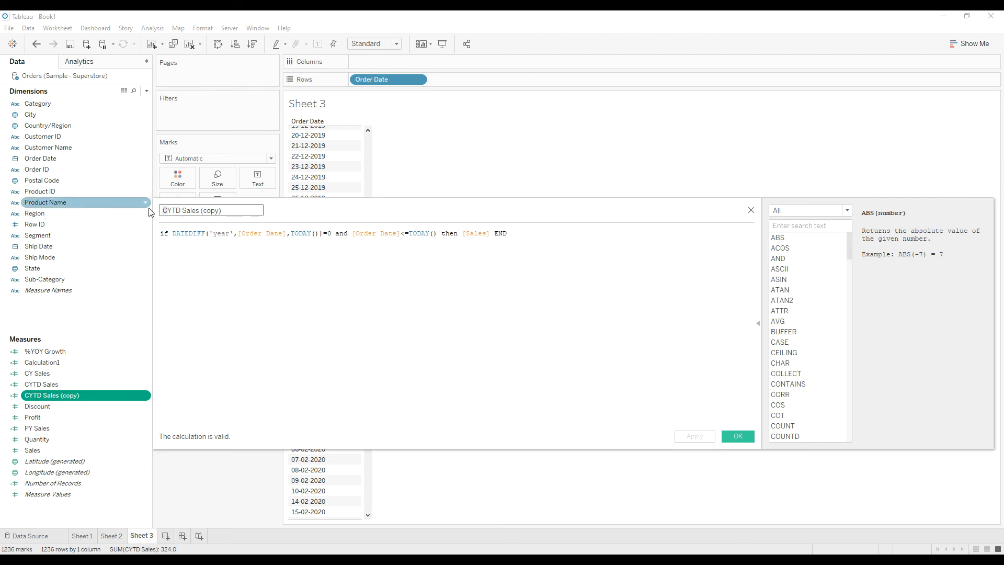
pyautogui.moveTo(223, 211); pyautogui.dragTo(202, 210)
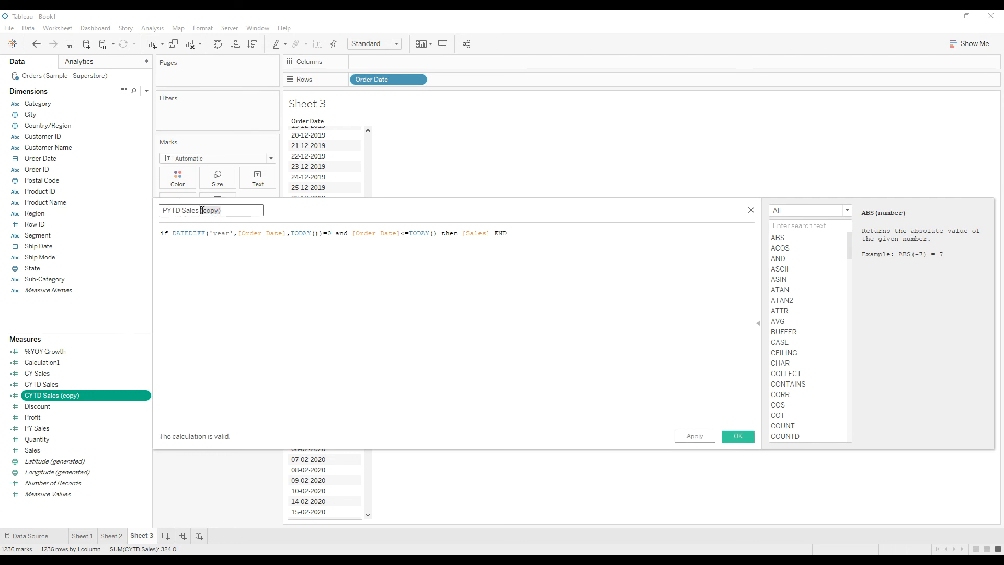
pyautogui.press('BackSpace')
pyautogui.press('BackSpace')
# Step: Set the year difference in the PYTD Sales condition to 1
pyautogui.doubleClick(332, 234)
pyautogui.write('1')
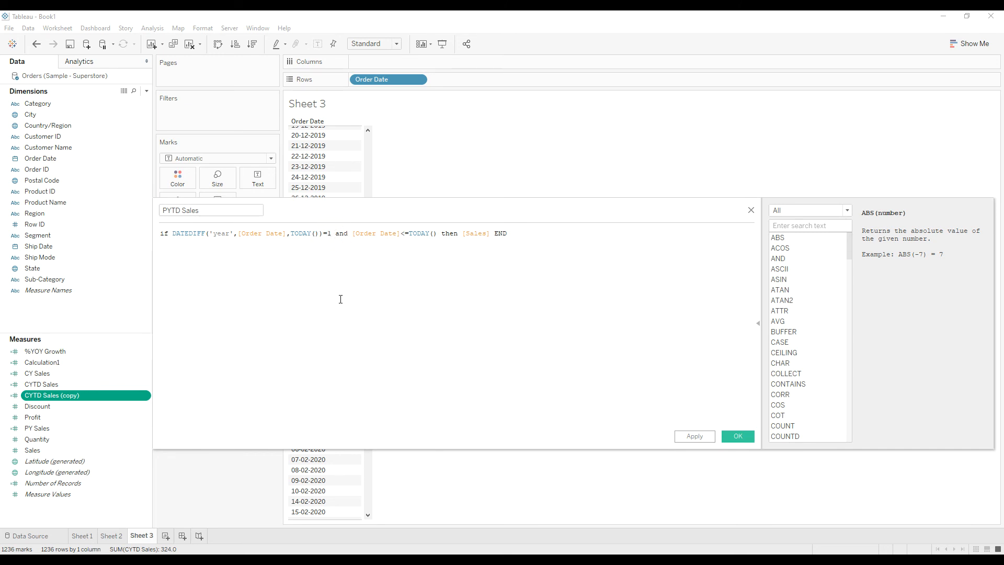
pyautogui.moveTo(316, 208); pyautogui.dragTo(309, 264)
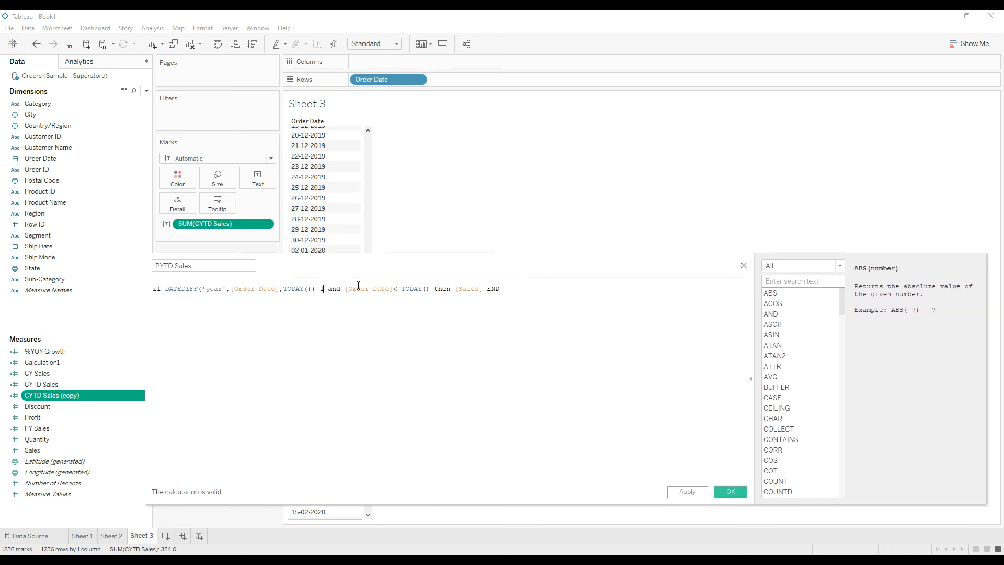
pyautogui.doubleClick(359, 287)
pyautogui.click(397, 310)
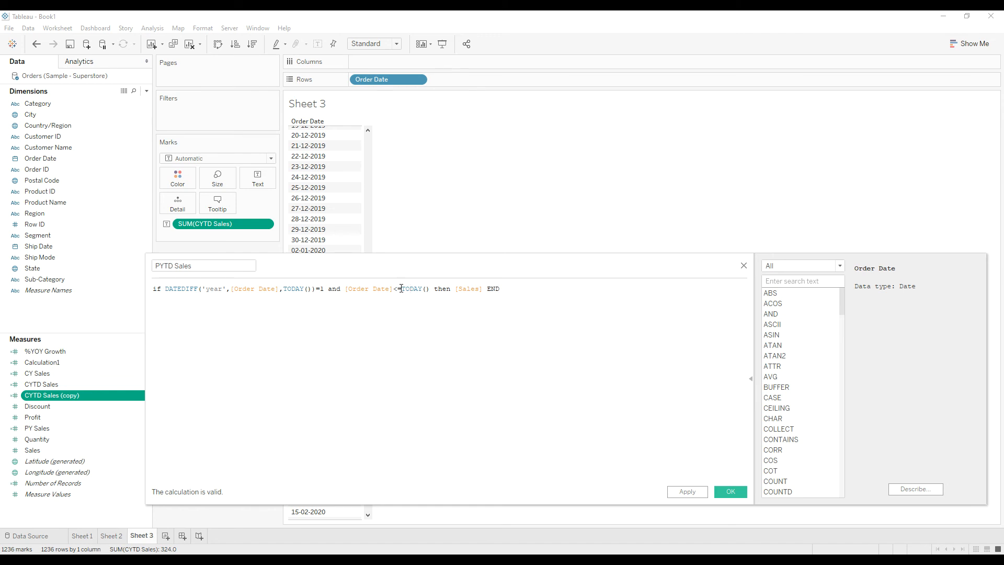
# Step: Limit [Order Date] in PYTD Sales to on or before dateadd('year',-1,TODAY()) and save the field
pyautogui.click(401, 289)
pyautogui.write('=  ')
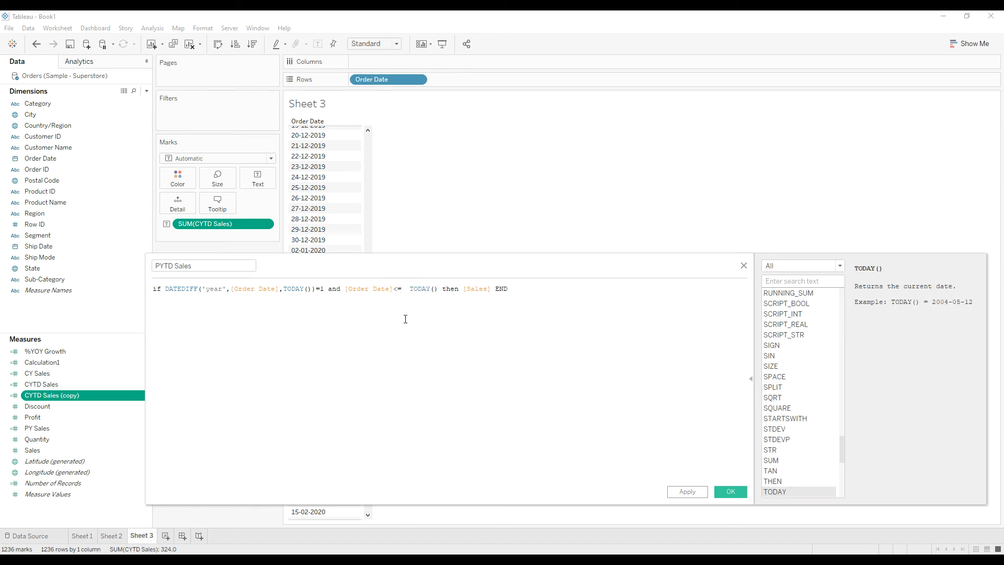
pyautogui.write('date')
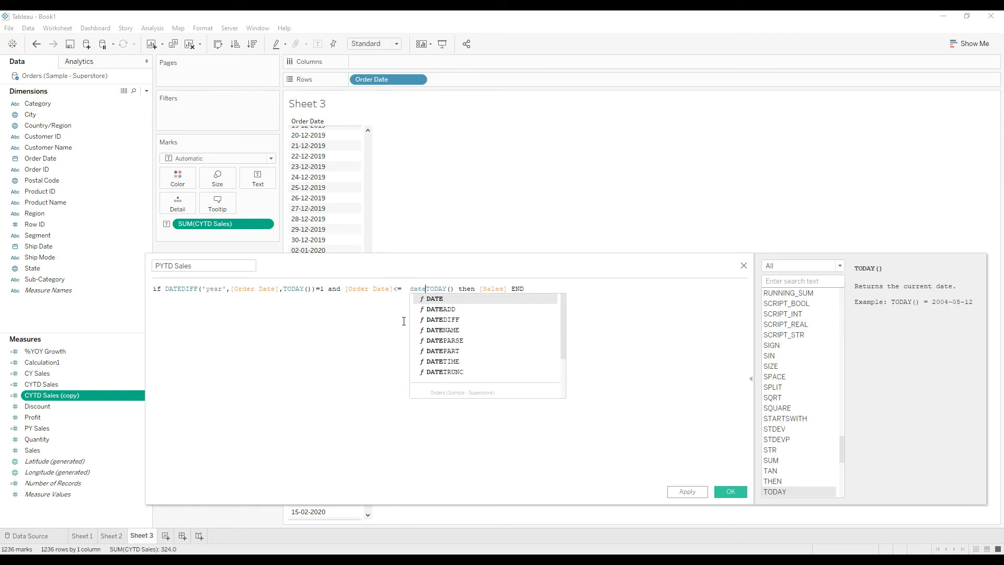
pyautogui.write('add')
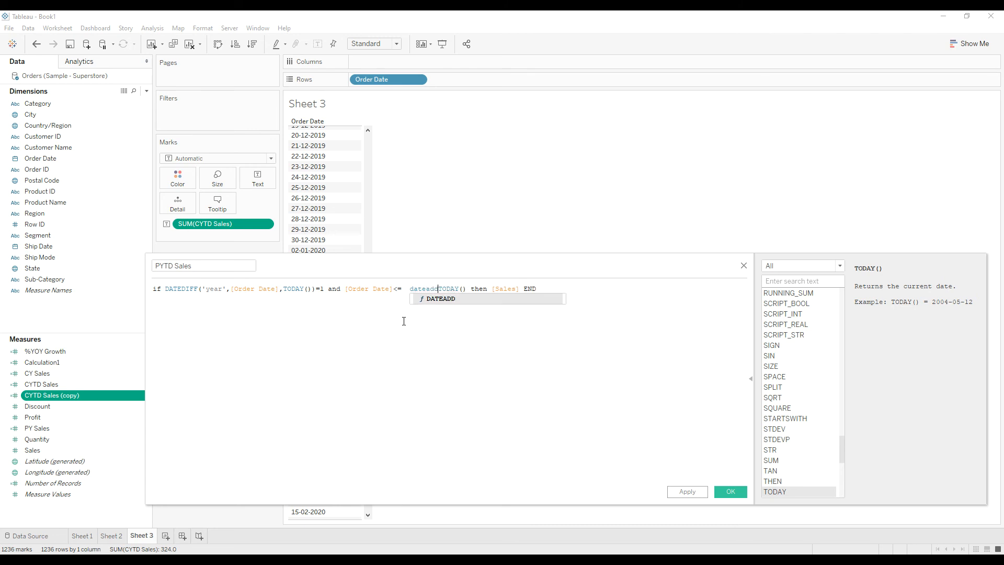
pyautogui.write("(''")
pyautogui.press('Left')
pyautogui.write('year')
pyautogui.press('Right')
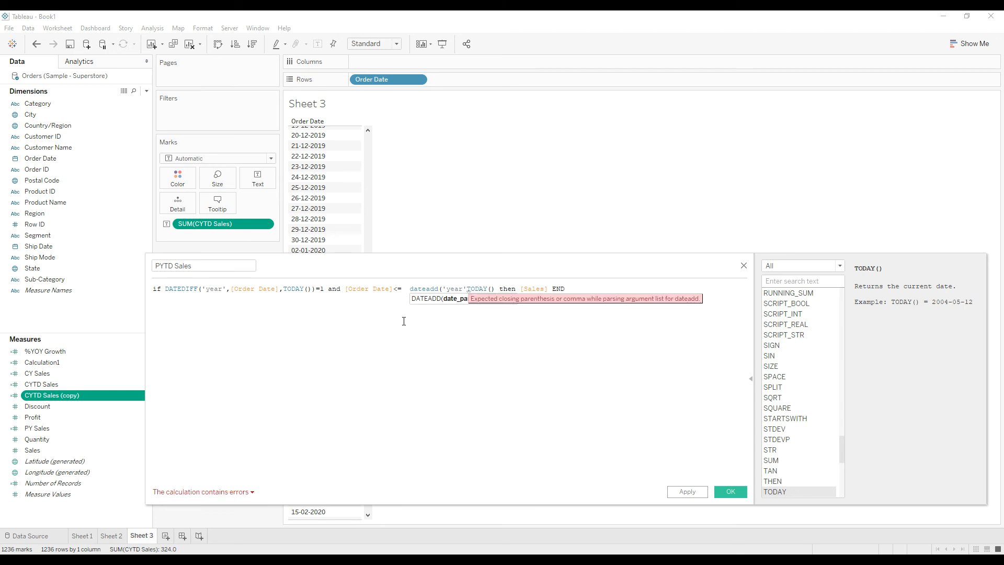
pyautogui.write(',-1,')
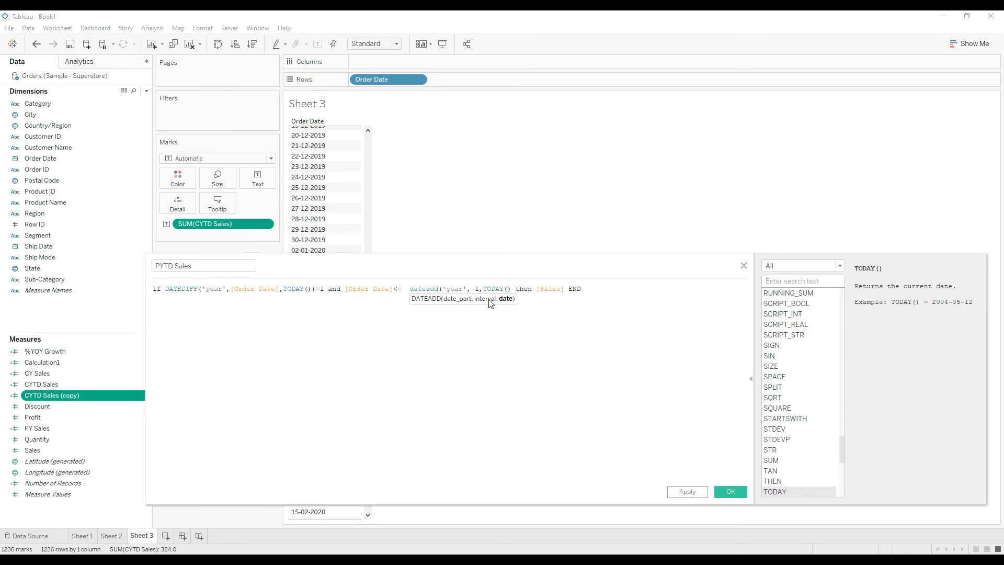
pyautogui.write(')')
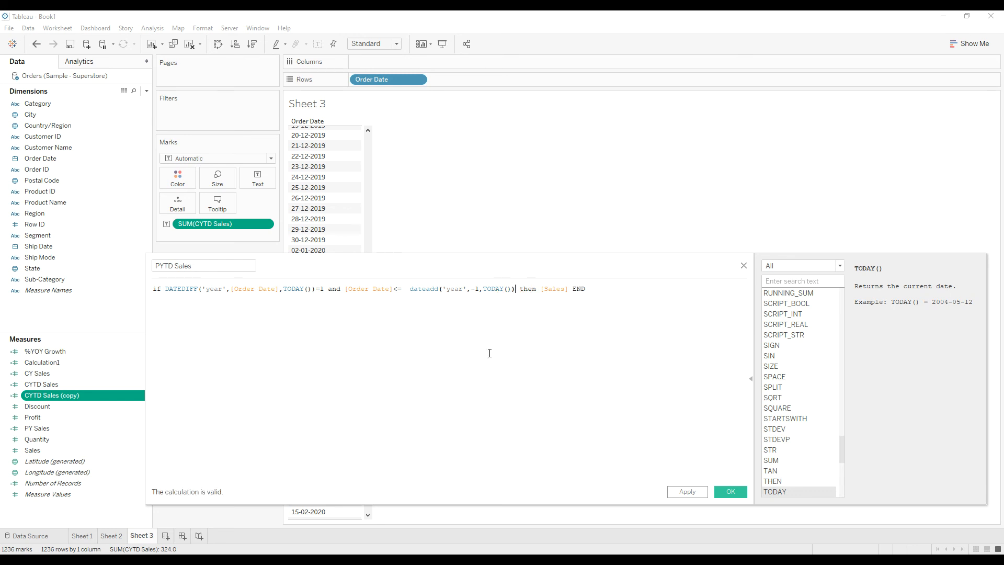
pyautogui.click(731, 491)
# Step: Replace CYTD Sales with PYTD Sales as the text shown beside the order dates
pyautogui.moveTo(207, 226); pyautogui.dragTo(186, 383)
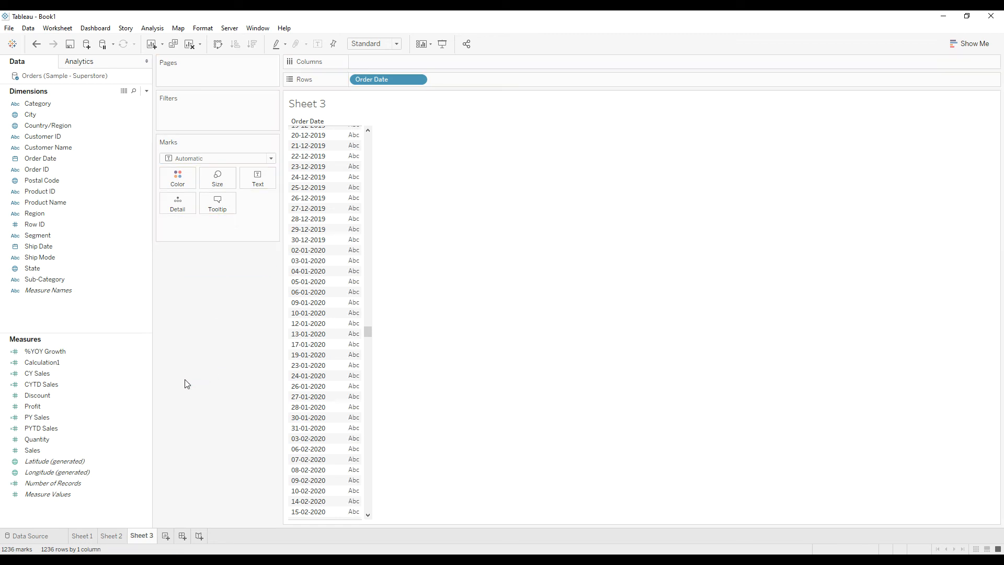
pyautogui.moveTo(42, 428); pyautogui.dragTo(258, 180)
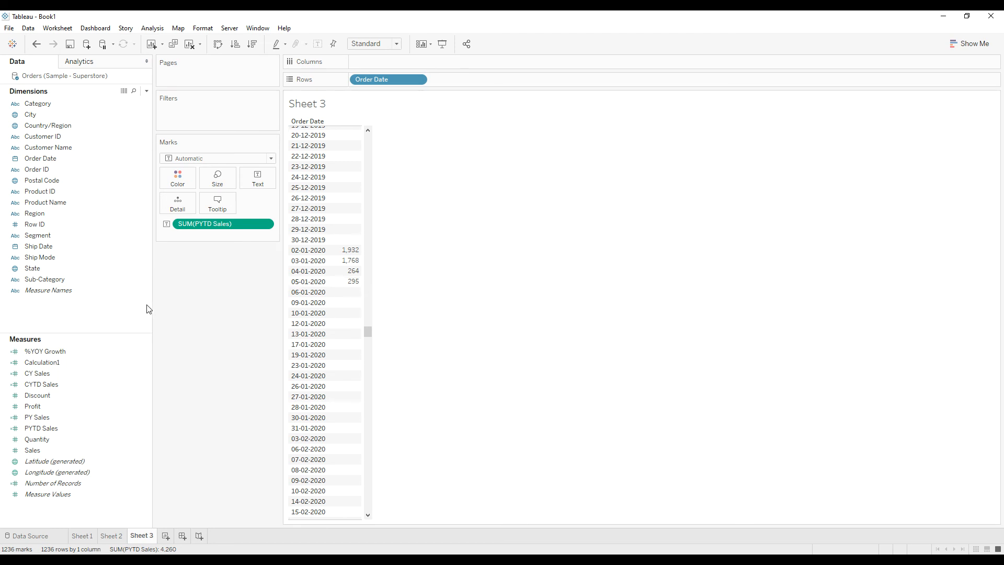
# Step: Create a calculated field named % CYTD vs PYTD and save it with an empty formula
pyautogui.rightClick(83, 318)
pyautogui.click(108, 324)
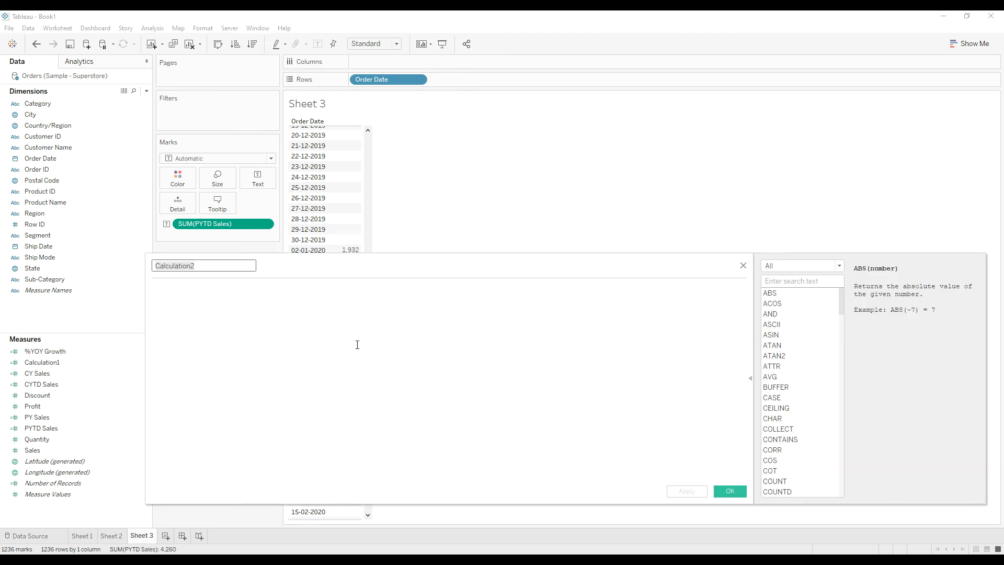
pyautogui.write('CYTV')
pyautogui.write('% CYTD vs PYTD')
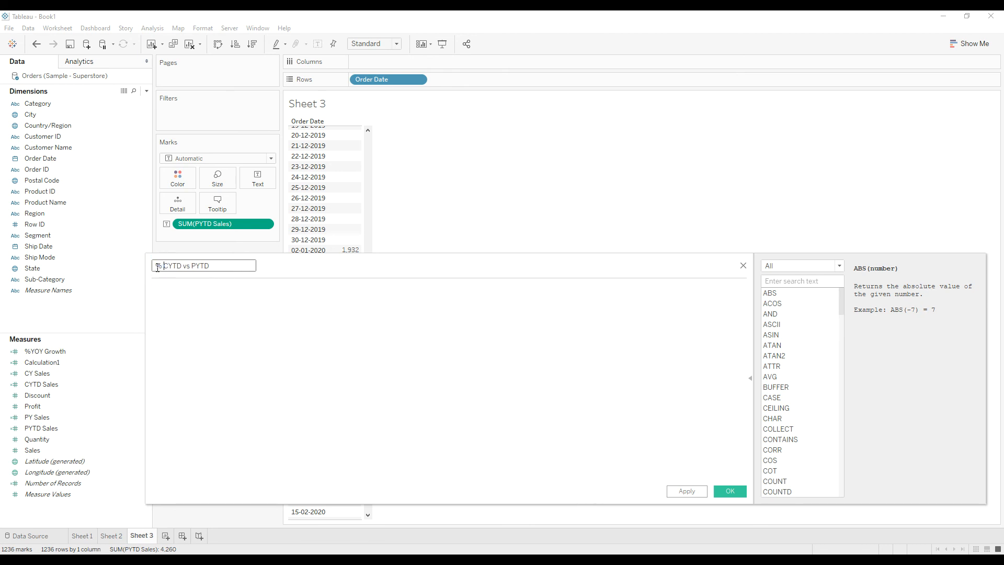
pyautogui.click(214, 305)
pyautogui.click(730, 492)
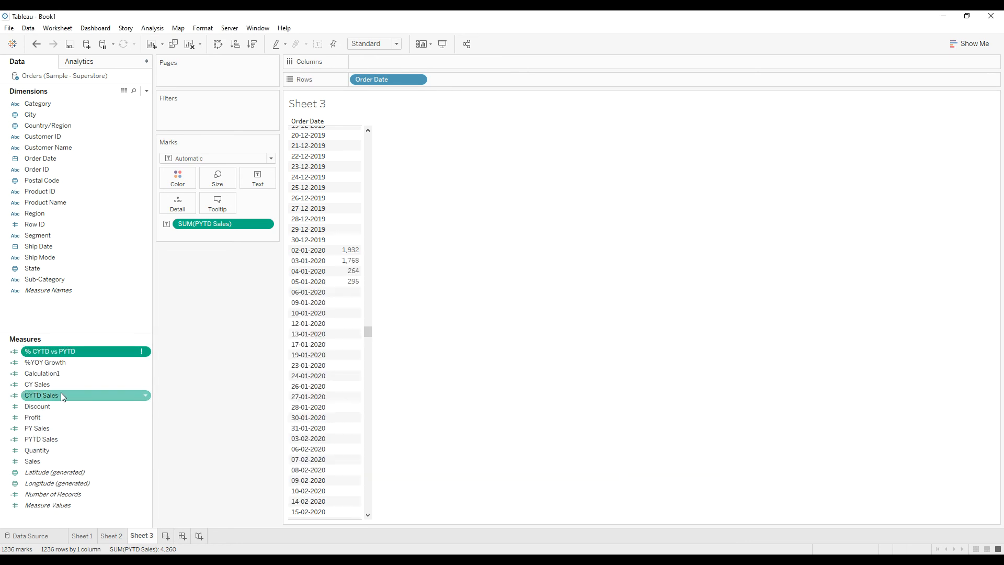
# Step: Wrap the whole IF expression of the CYTD Sales calculated field in SUM() and save the field
pyautogui.rightClick(58, 395)
pyautogui.click(79, 207)
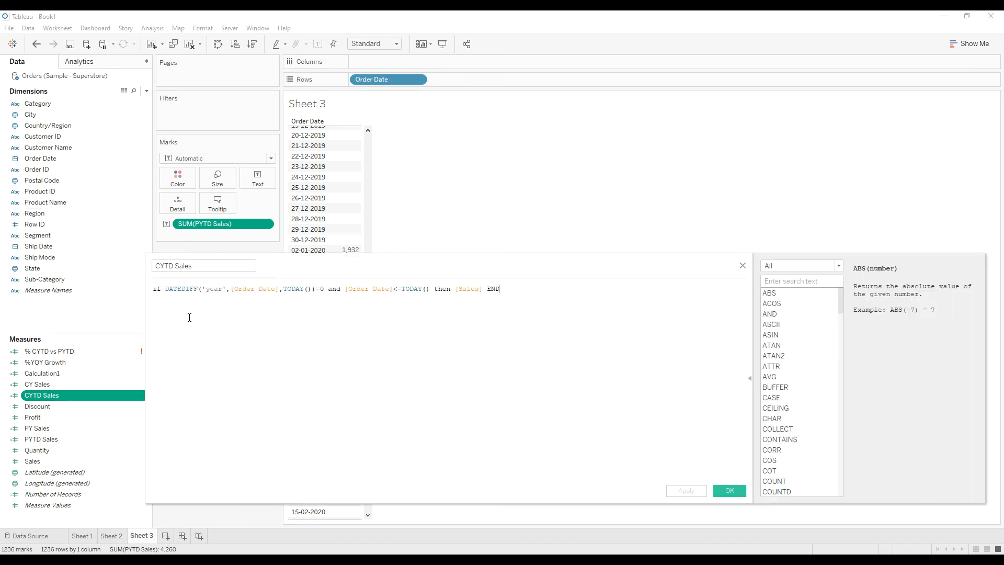
pyautogui.write(')')
pyautogui.click(153, 291)
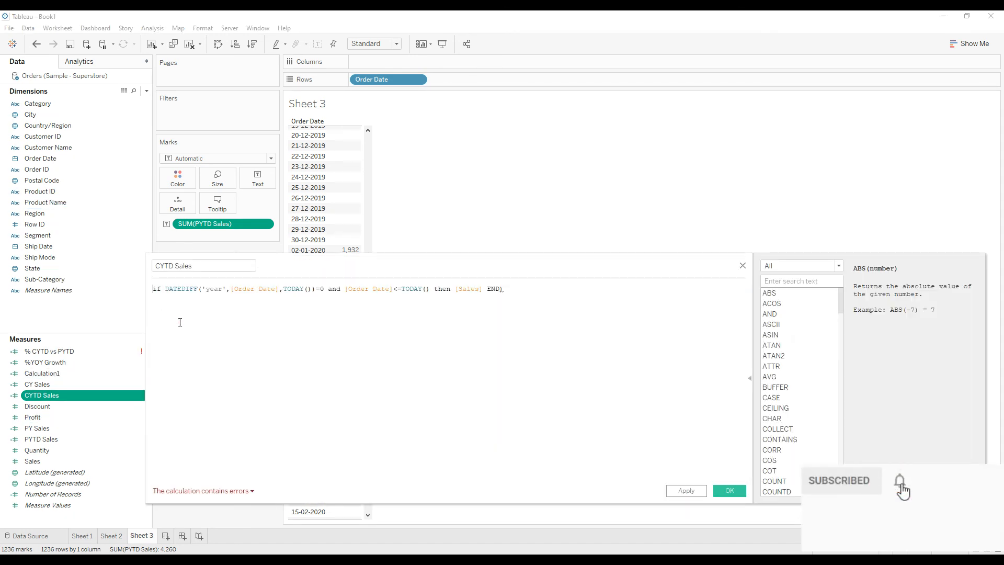
pyautogui.write('(')
pyautogui.press('Left')
pyautogui.write('su')
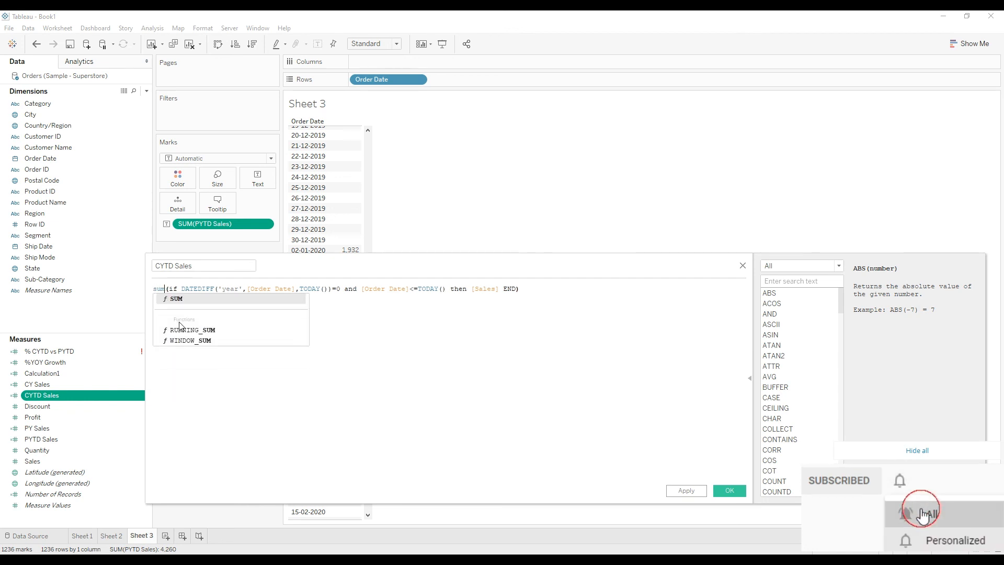
pyautogui.click(190, 308)
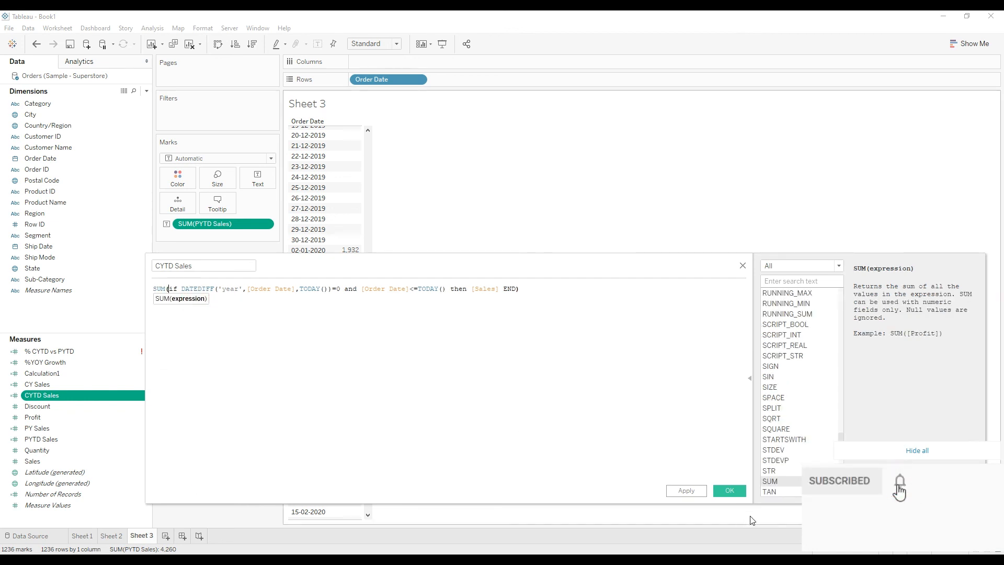
pyautogui.click(729, 491)
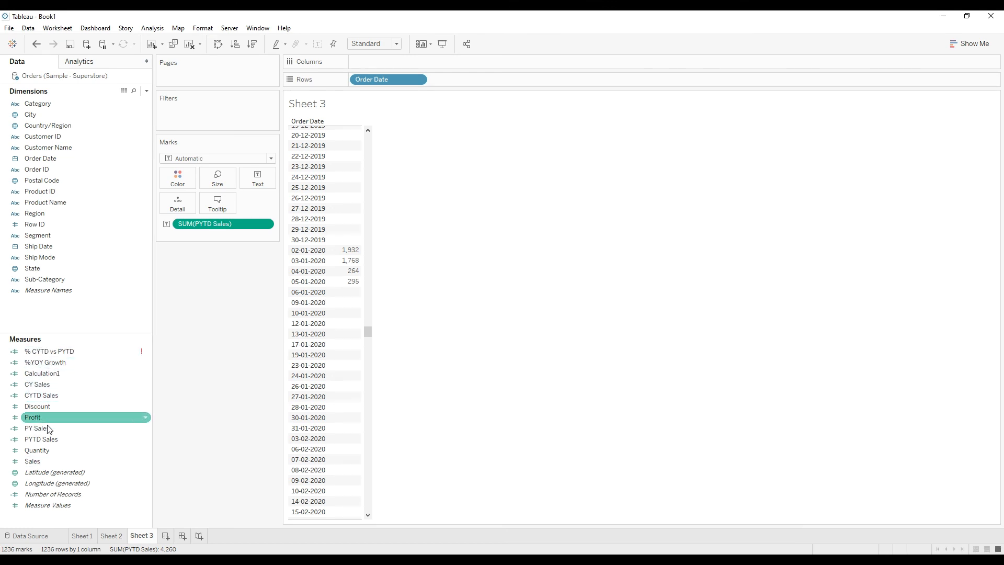
# Step: Wrap the PYTD Sales formula in SUM(), save it, and remove the PYTD Sales text field from the Sheet 3 view
pyautogui.rightClick(44, 439)
pyautogui.click(85, 254)
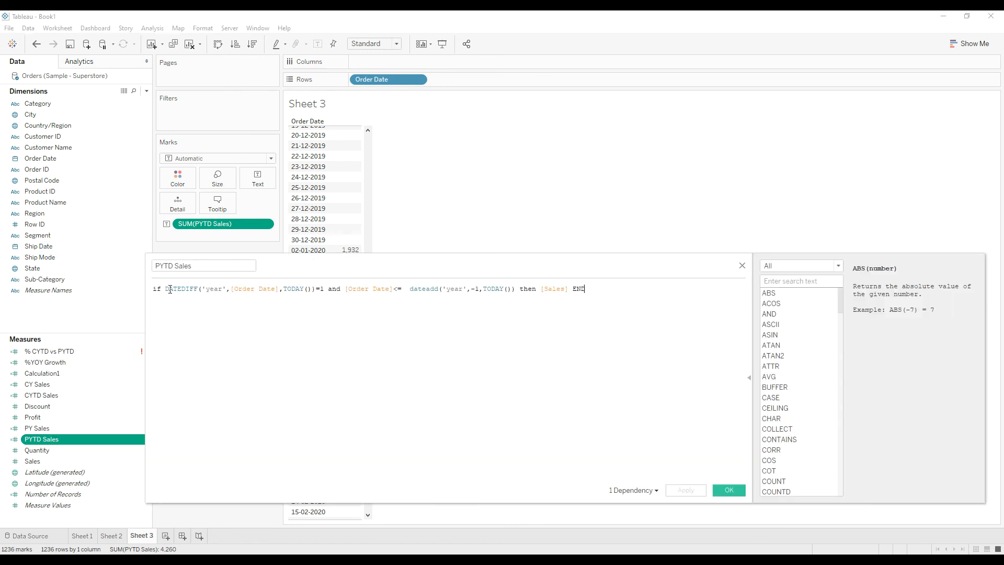
pyautogui.click(158, 291)
pyautogui.write('(')
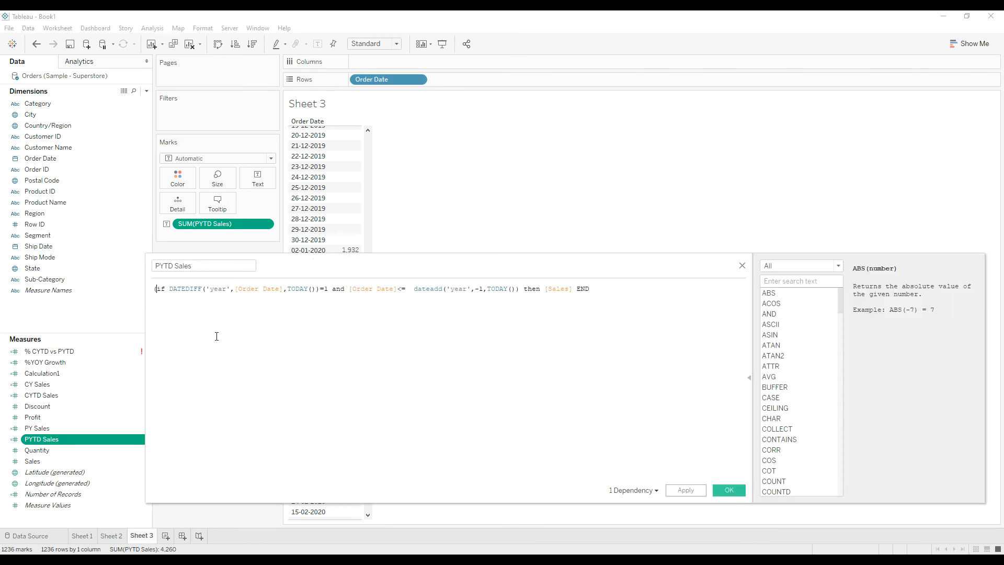
pyautogui.write('SUM')
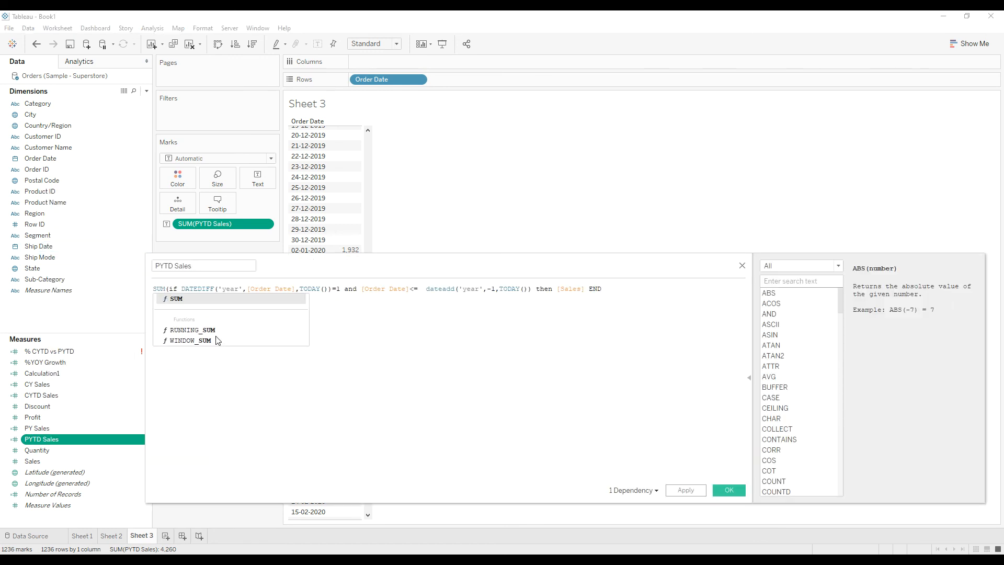
pyautogui.click(608, 291)
pyautogui.write(')')
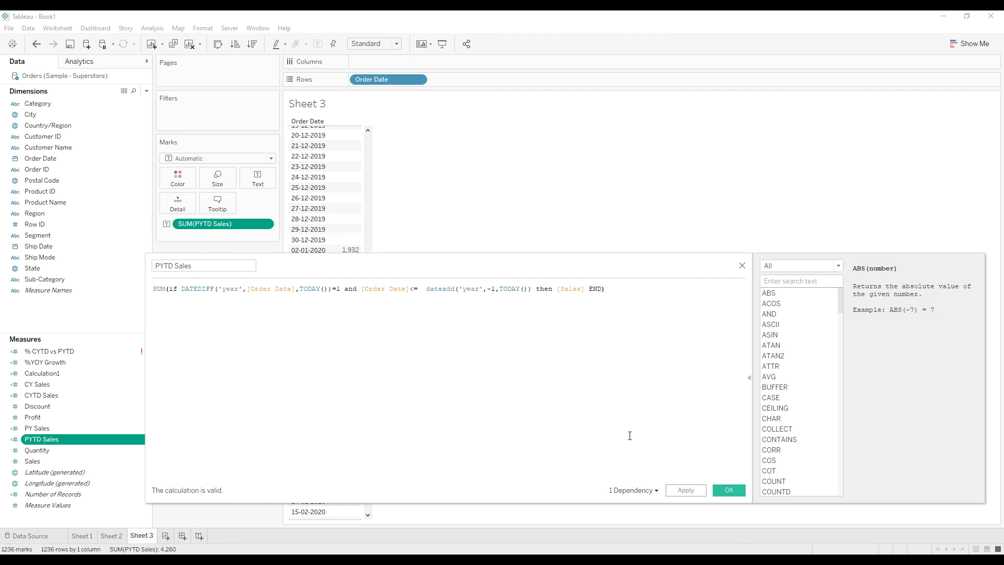
pyautogui.click(729, 490)
pyautogui.rightClick(96, 353)
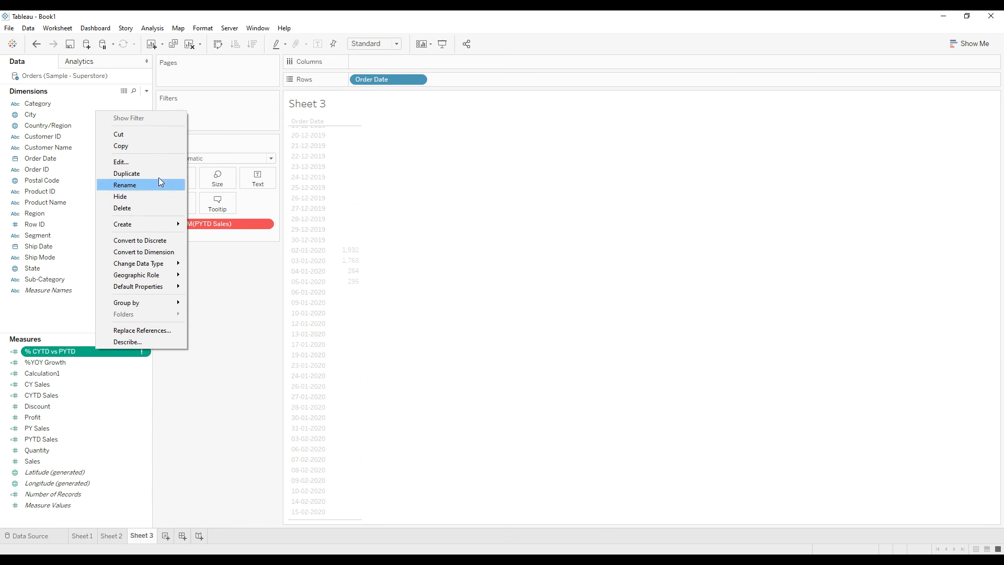
pyautogui.moveTo(224, 224); pyautogui.dragTo(135, 351)
# Step: Set the % CYTD vs PYTD formula to ([CYTD Sales]-[PYTD Sales])/[PYTD Sales] and save the field
pyautogui.rightClick(82, 351)
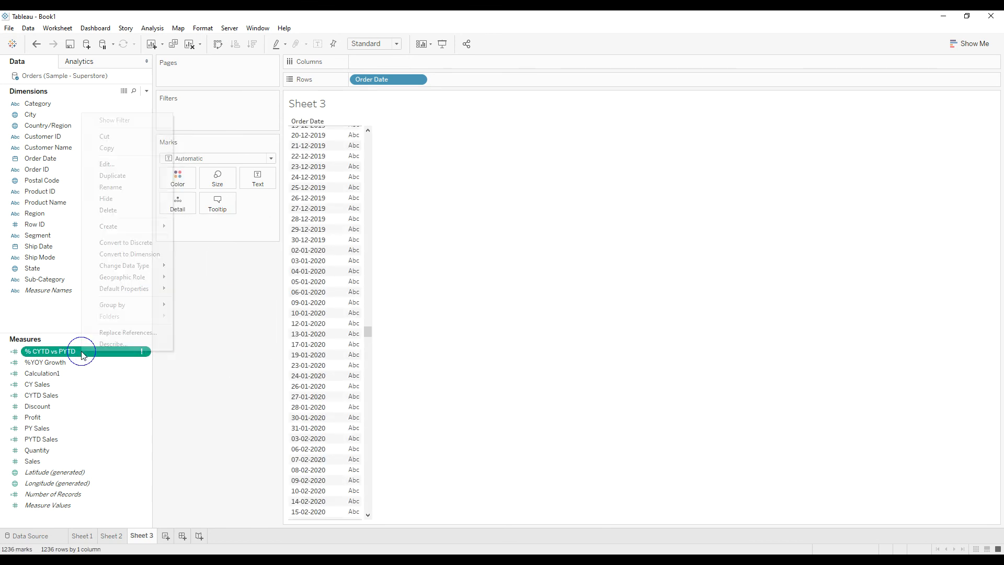
pyautogui.click(114, 160)
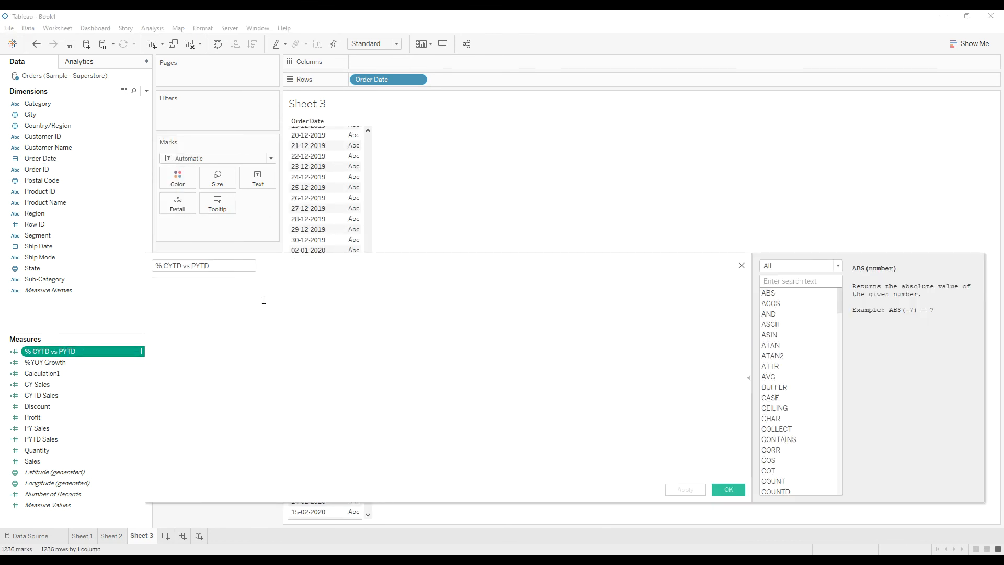
pyautogui.moveTo(298, 262); pyautogui.dragTo(357, 263)
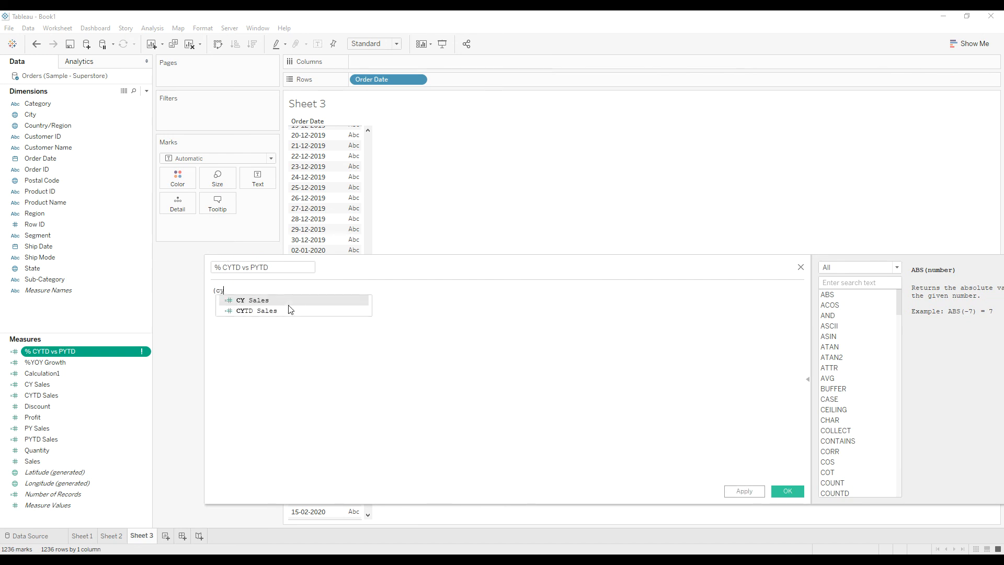
pyautogui.click(291, 309)
pyautogui.write('-pyt')
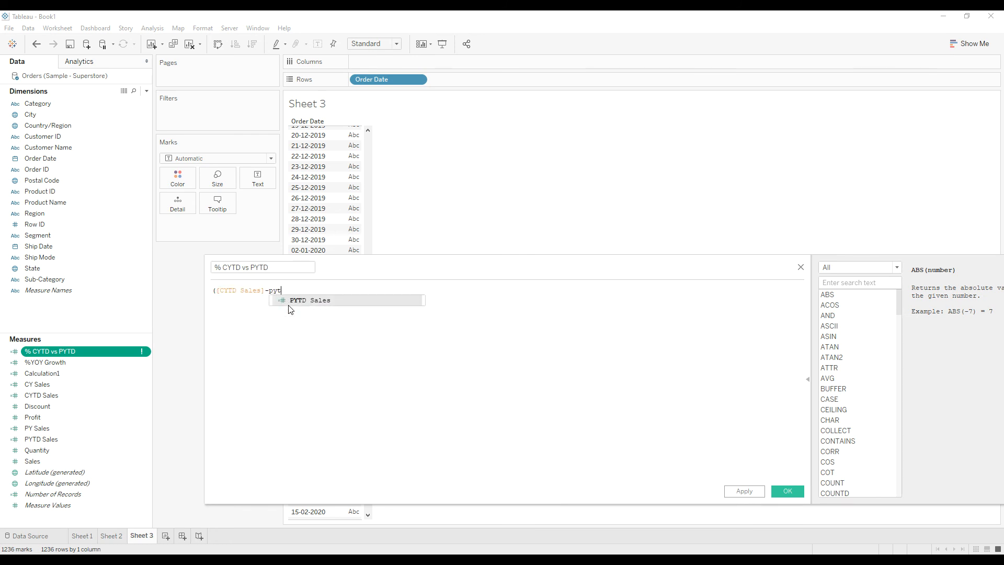
pyautogui.click(289, 306)
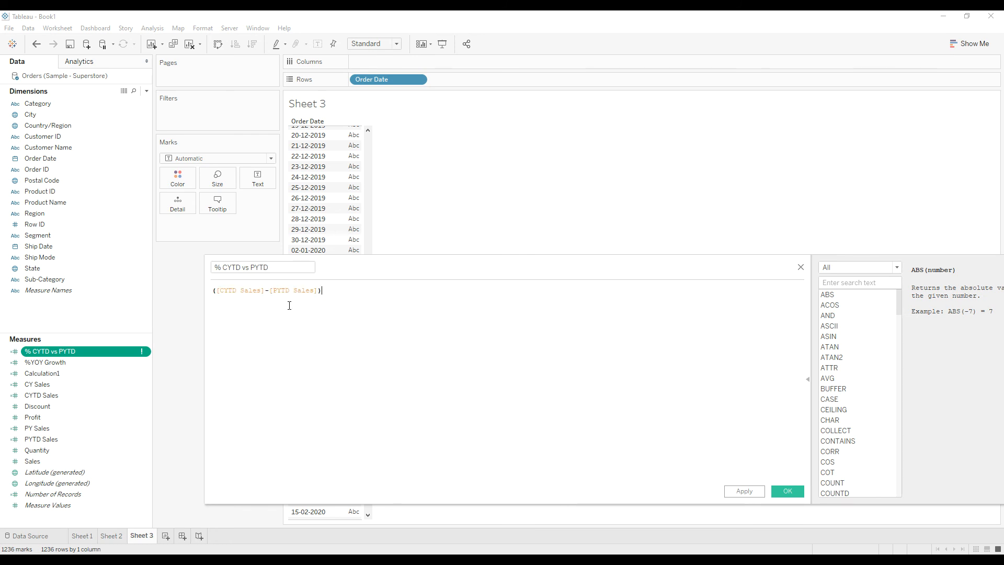
pyautogui.write(')/pyt')
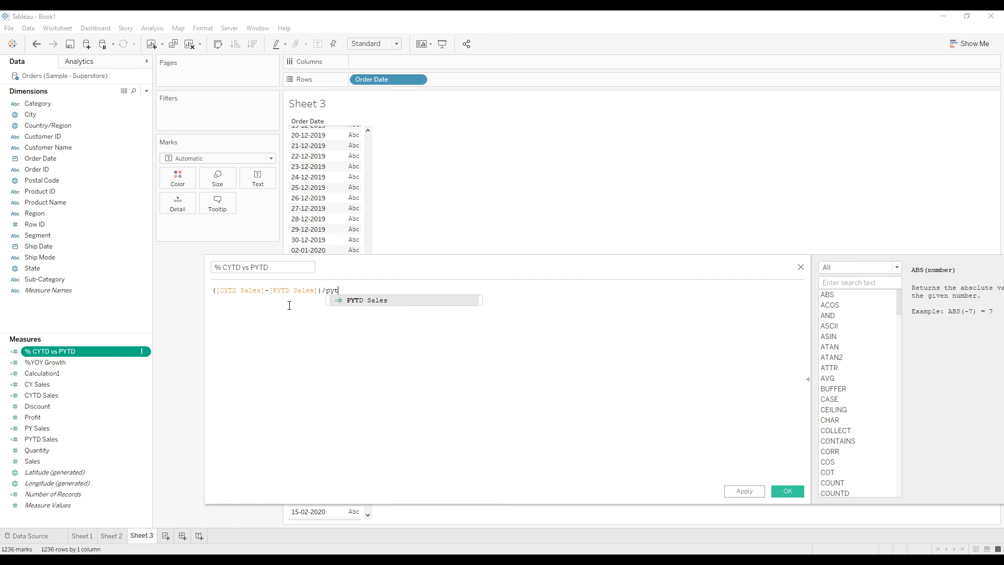
pyautogui.press('Return')
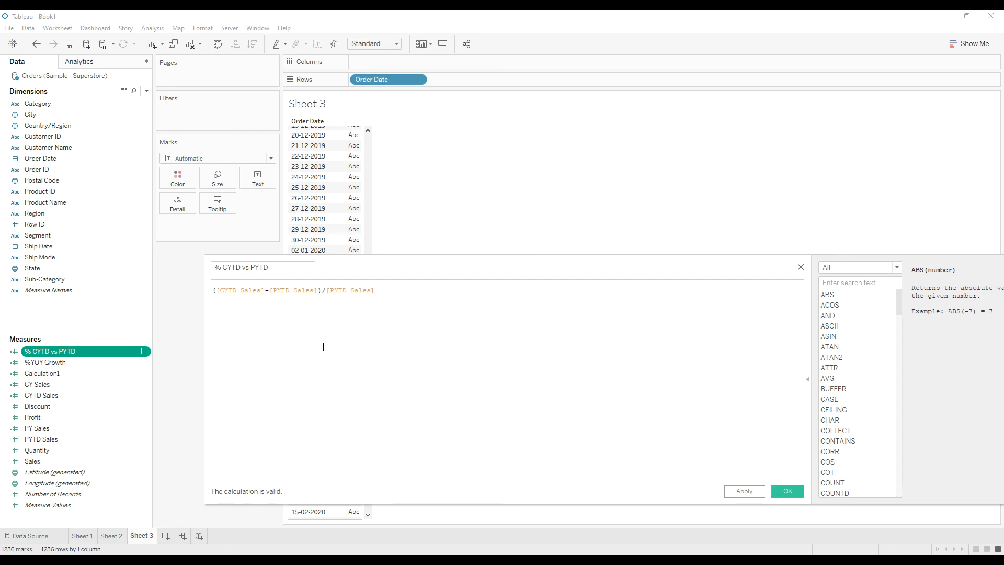
pyautogui.click(787, 491)
# Step: Remove Order Date from the rows and show % CYTD vs PYTD as text in the view
pyautogui.moveTo(376, 80); pyautogui.dragTo(256, 353)
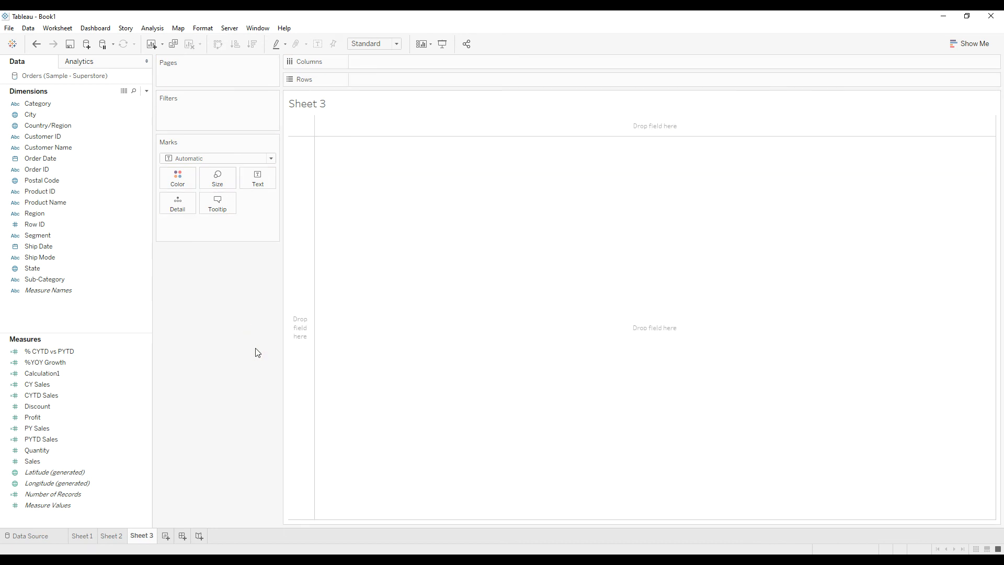
pyautogui.moveTo(47, 349); pyautogui.dragTo(262, 178)
# Step: Format the displayed % CYTD vs PYTD value as a percentage with three decimal places and widen the marks area
pyautogui.rightClick(246, 224)
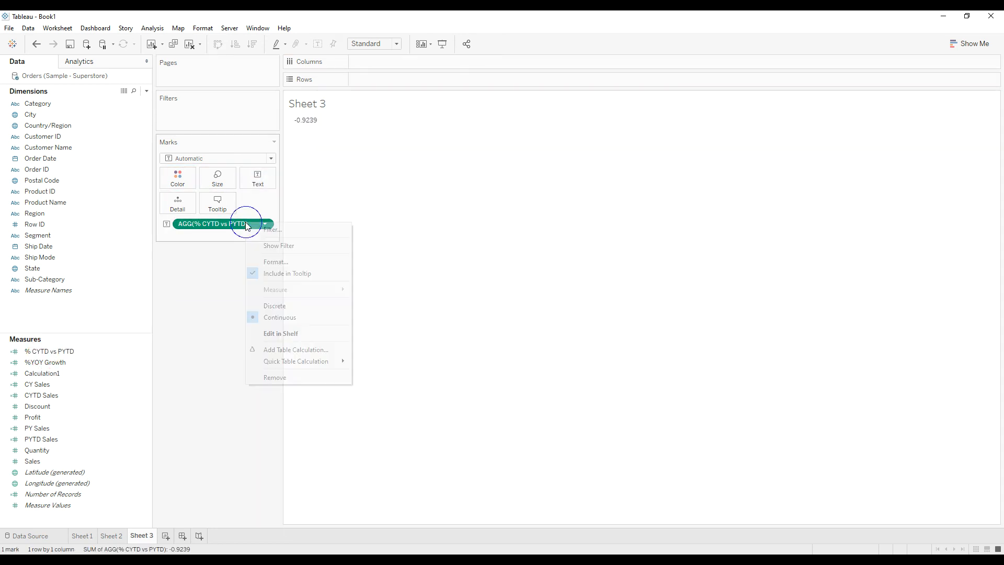
pyautogui.click(272, 262)
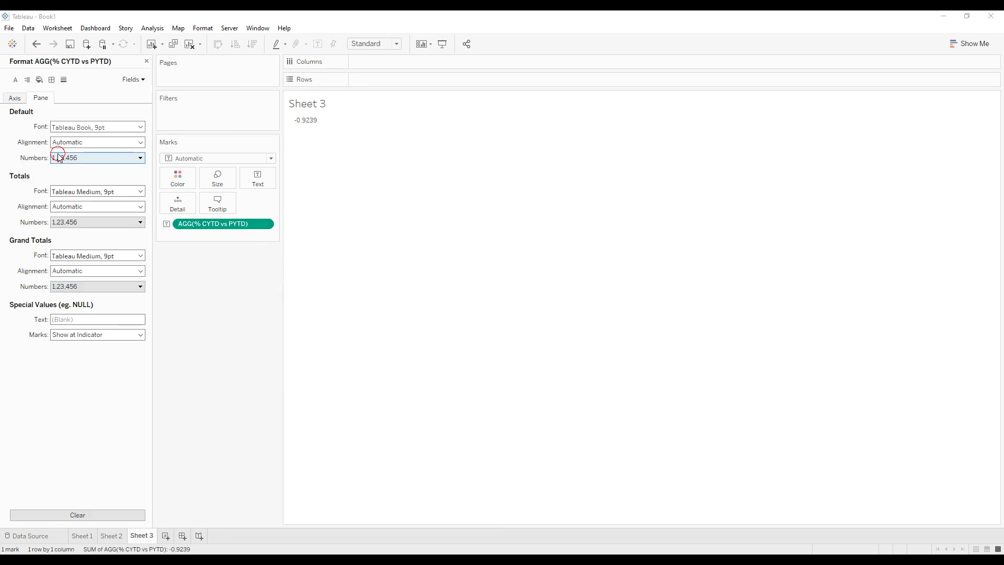
pyautogui.click(57, 157)
pyautogui.click(72, 222)
pyautogui.click(192, 192)
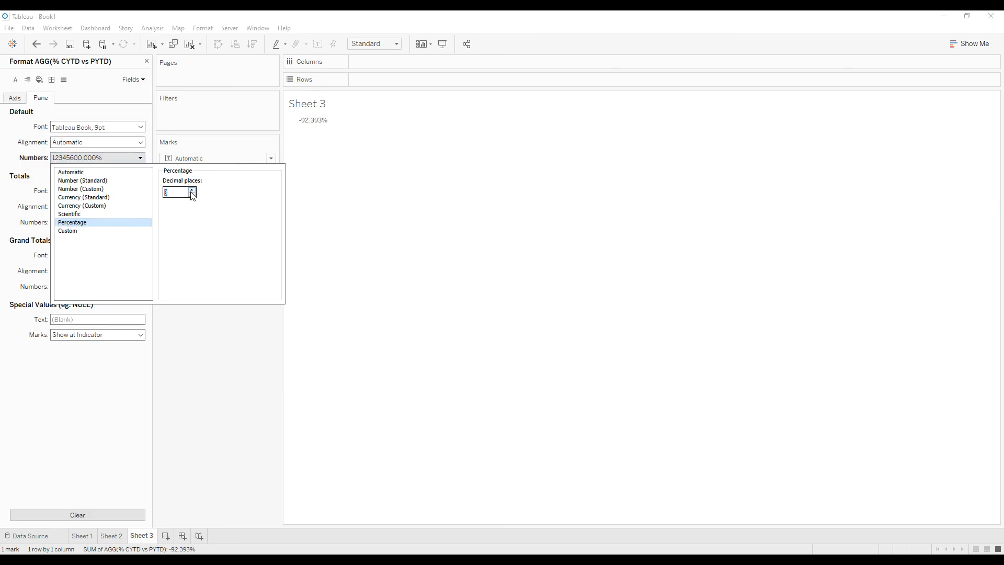
pyautogui.click(216, 335)
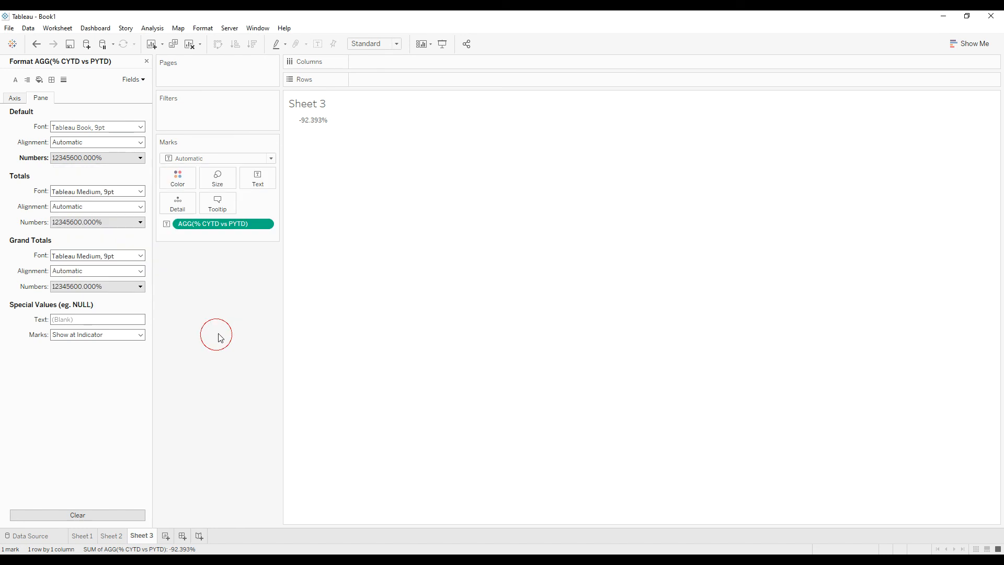
pyautogui.moveTo(281, 207); pyautogui.dragTo(312, 206)
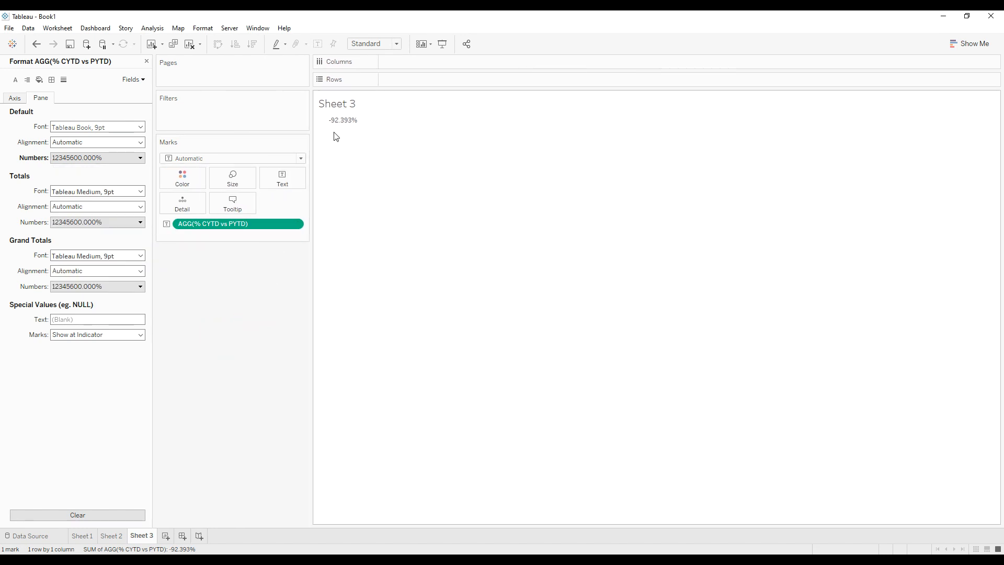
pyautogui.click(147, 61)
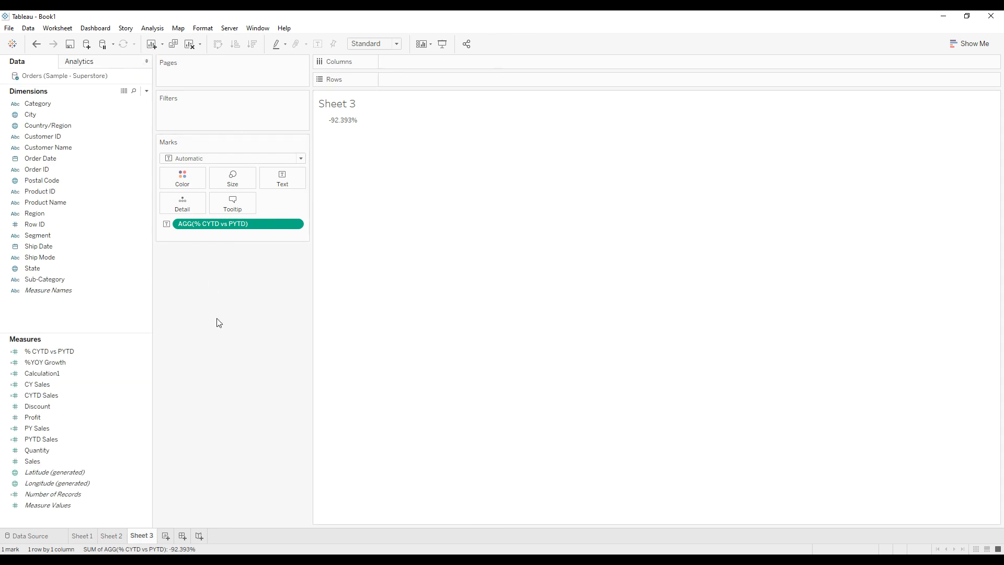
# Step: Add a new worksheet showing PYTD Sales and CYTD Sales as text, and return to Sheet 3 to compare
pyautogui.click(165, 536)
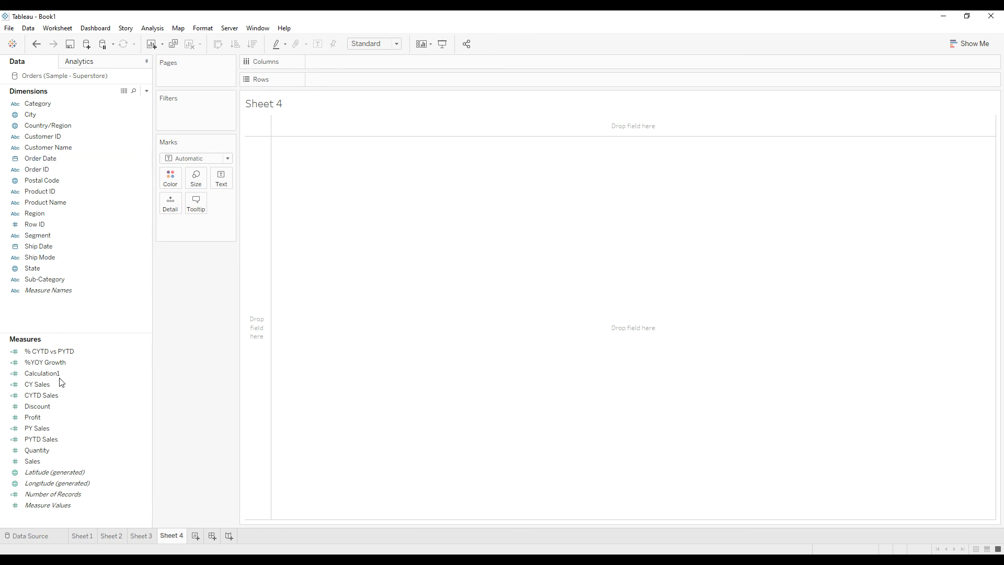
pyautogui.moveTo(42, 440); pyautogui.dragTo(220, 176)
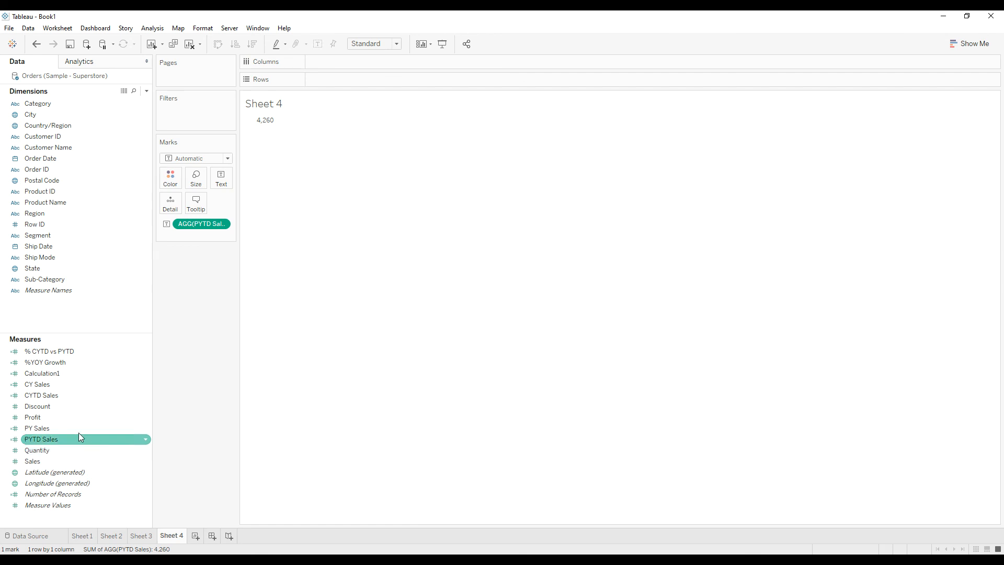
pyautogui.moveTo(39, 395); pyautogui.dragTo(216, 178)
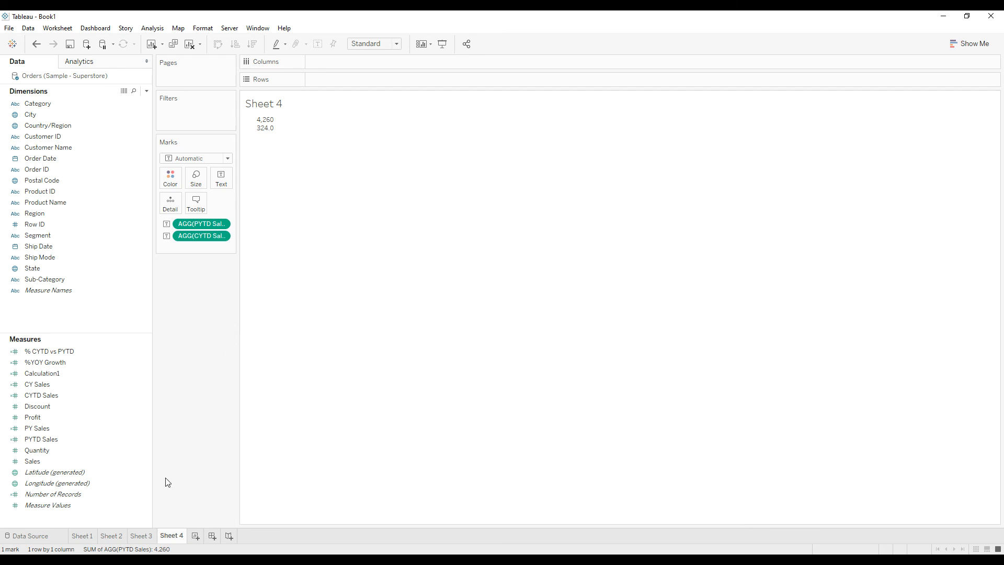
pyautogui.click(141, 535)
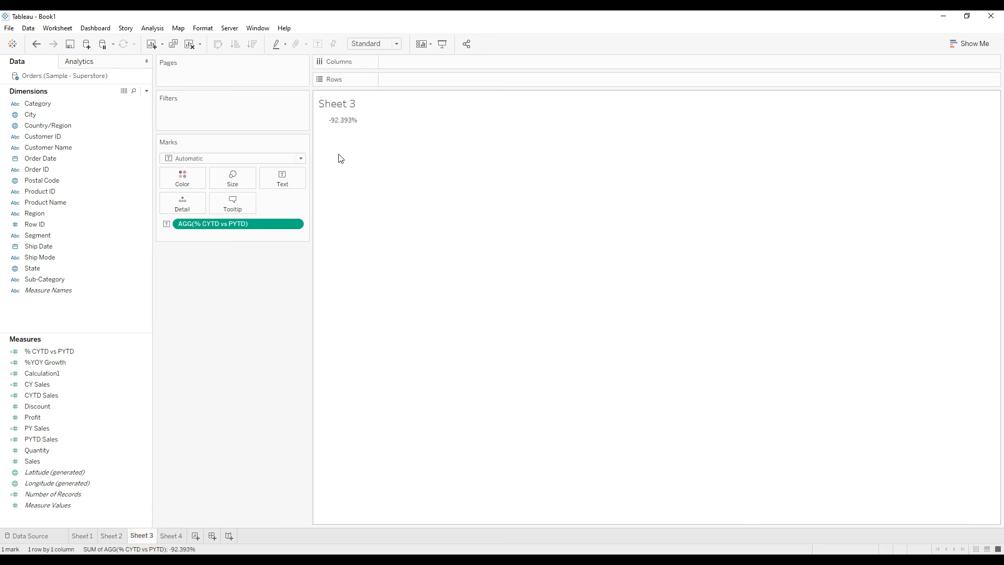